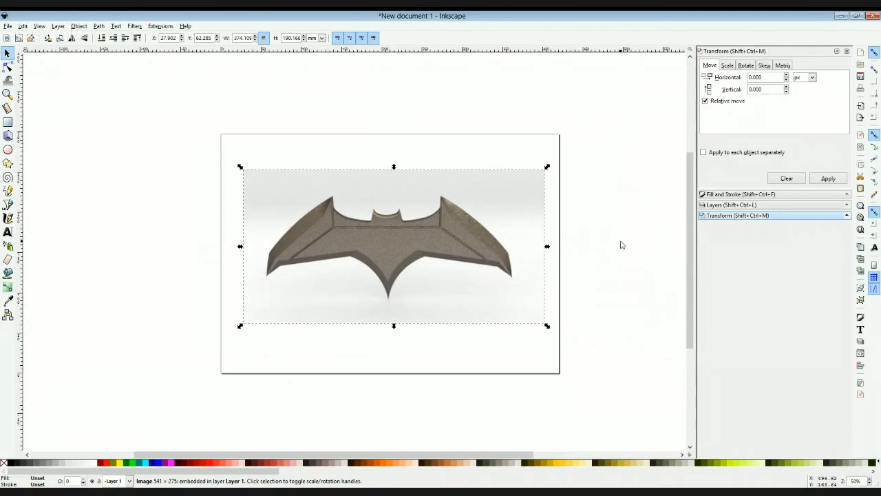
Step: Move the batarang image slightly up and to the left on the page and deselect it
left_click(603, 203)
left_click_drag(457, 233, 449, 228)
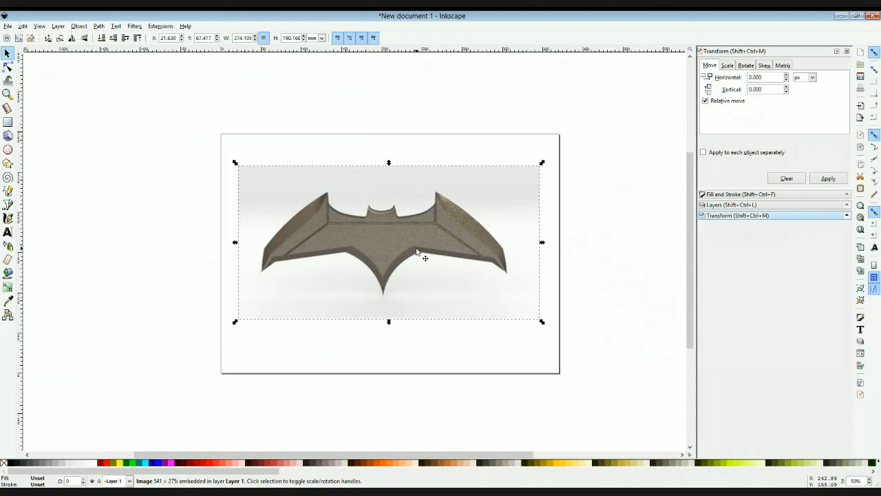
left_click(576, 211)
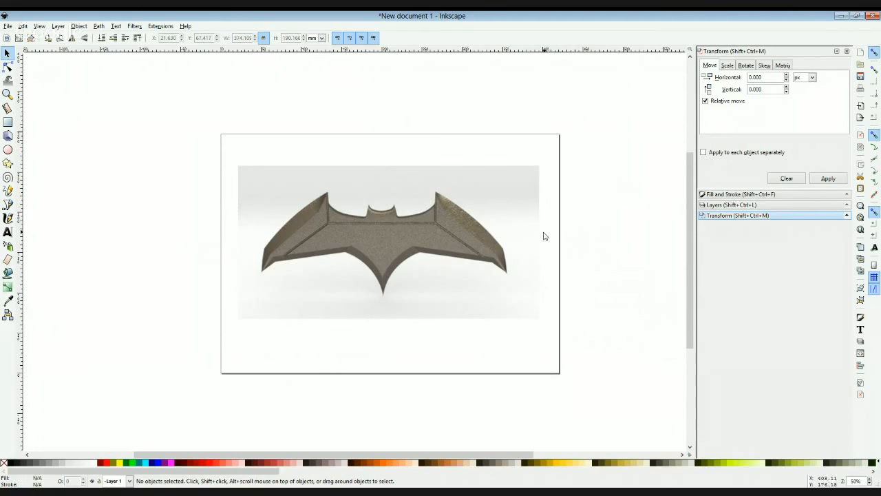
key("plus")
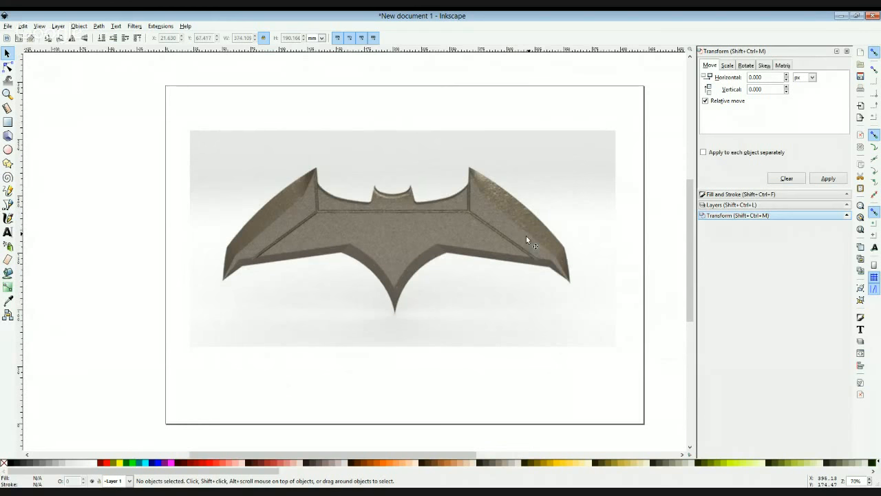
key("plus")
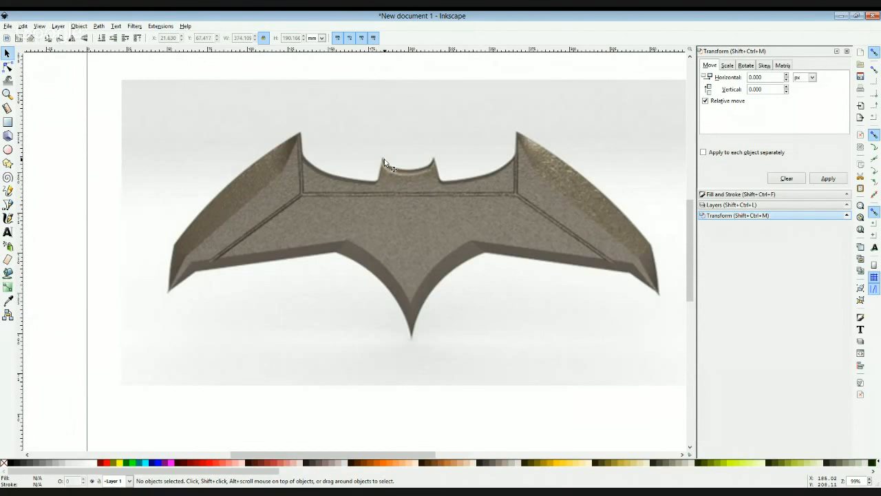
scroll(452, 163, "up", 2)
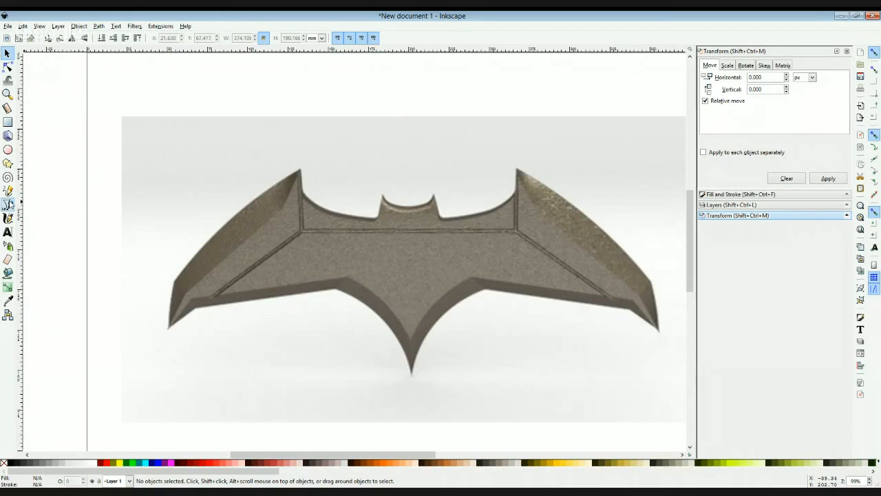
Step: Draw an open Bezier path of six straight segments across the upper half of the batarang image
left_click(8, 205)
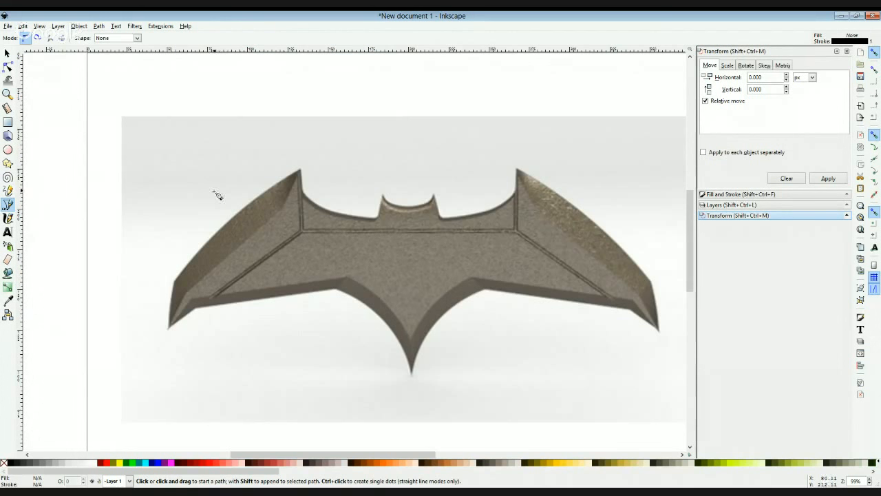
left_click(189, 189)
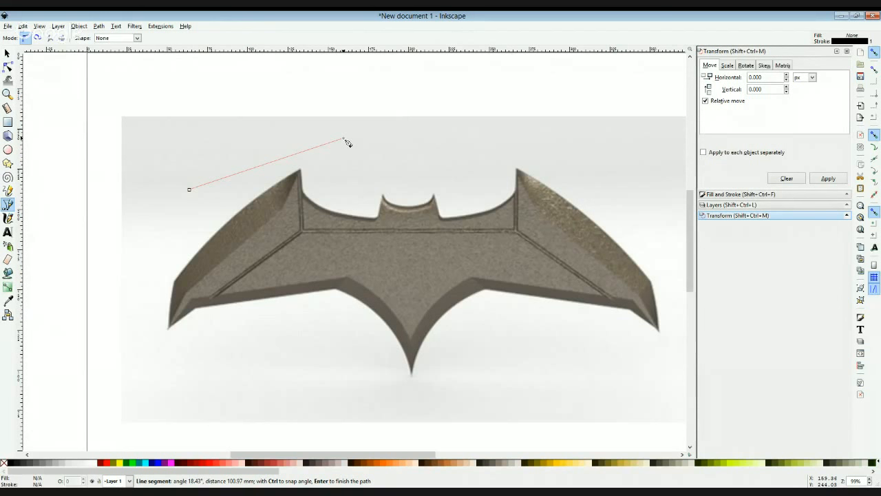
left_click(344, 139)
left_click(451, 143)
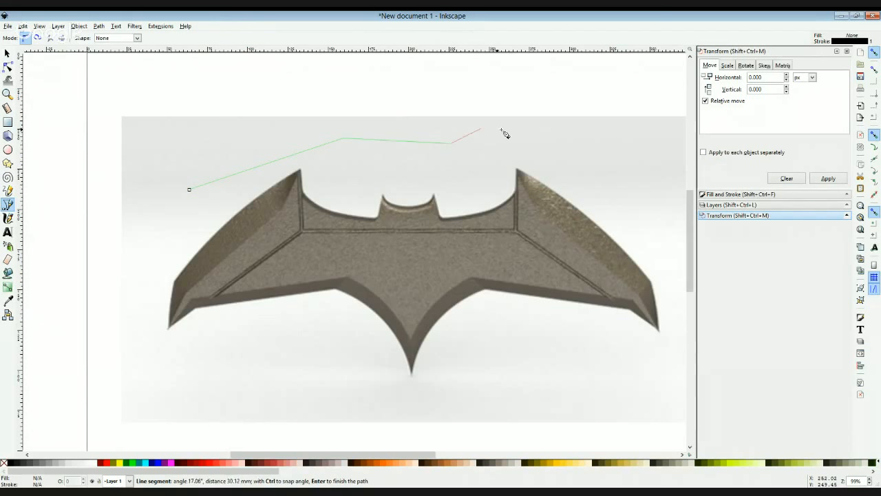
left_click(608, 123)
left_click(566, 236)
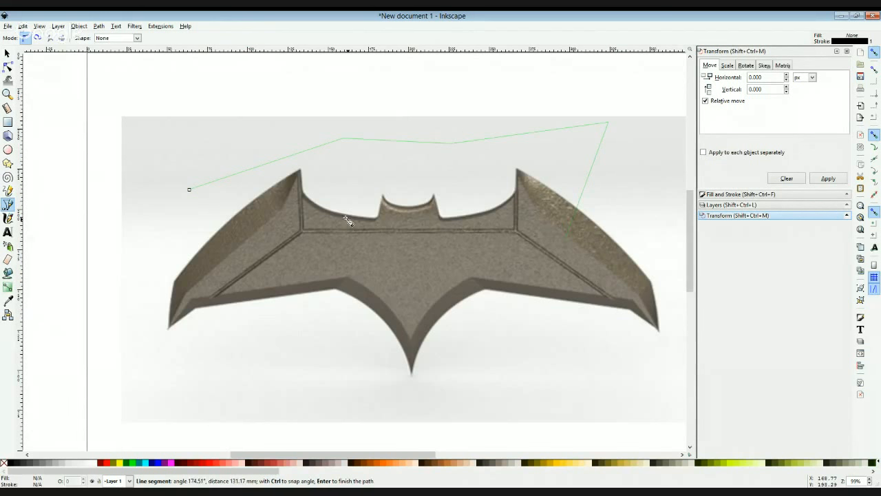
left_click(348, 221)
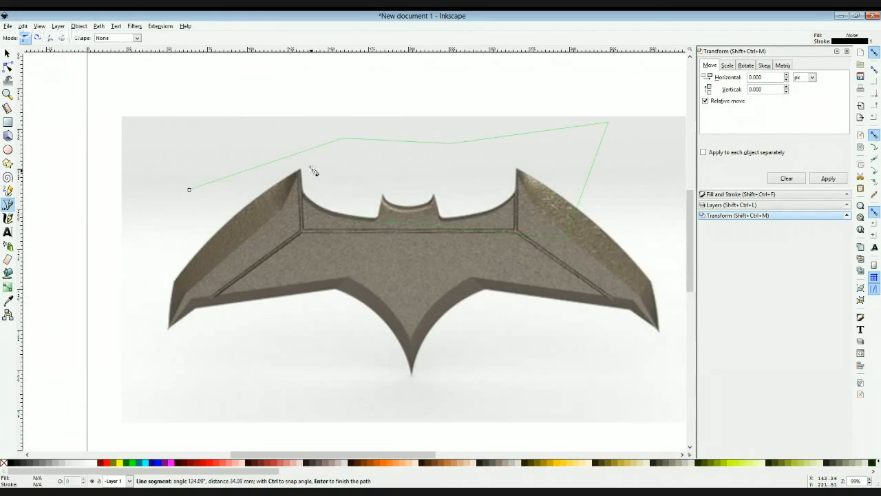
double_click(257, 113)
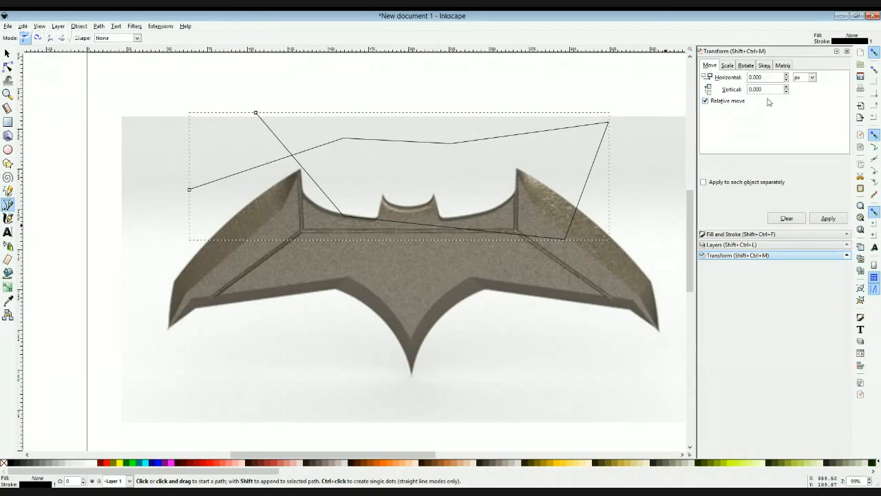
Step: Set the stroke width of the drawn path to 2 px
left_click(742, 235)
left_click(739, 67)
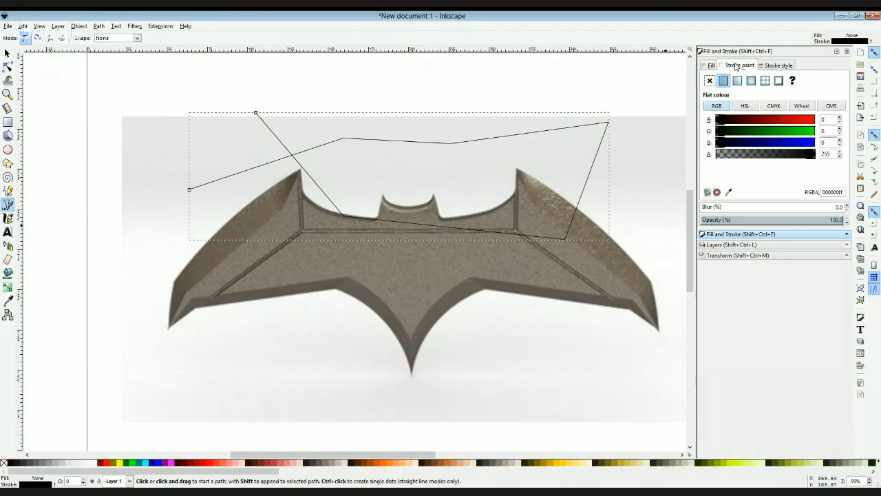
left_click(712, 65)
left_click(740, 66)
left_click(774, 65)
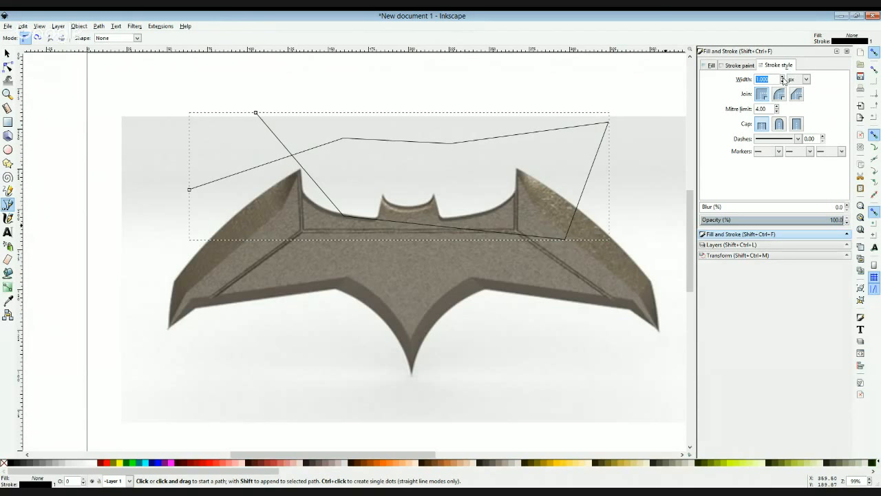
left_click(783, 78)
left_click(783, 78)
left_click(783, 78)
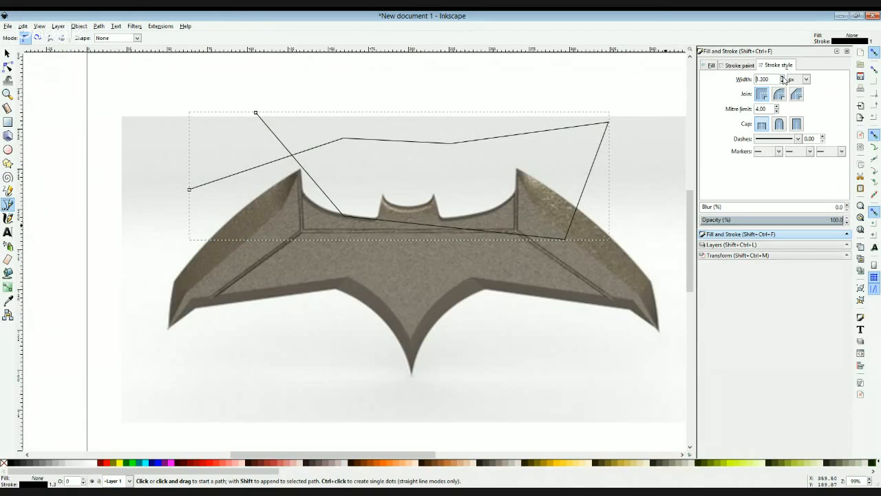
left_click(783, 78)
left_click(783, 78)
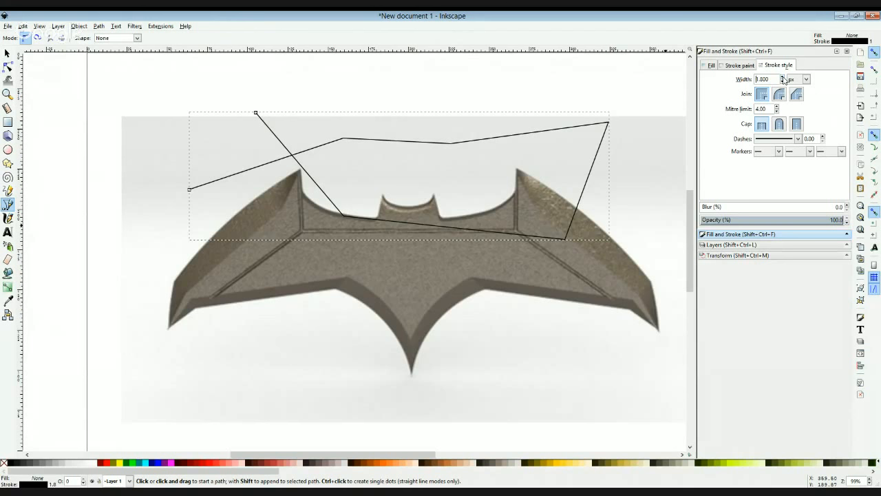
left_click(783, 78)
left_click(782, 78)
left_click_drag(782, 77, 783, 79)
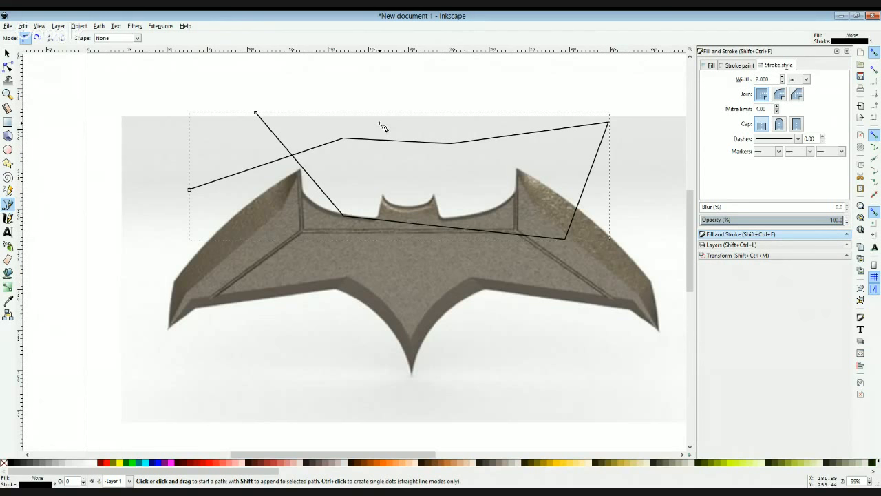
left_click(6, 68)
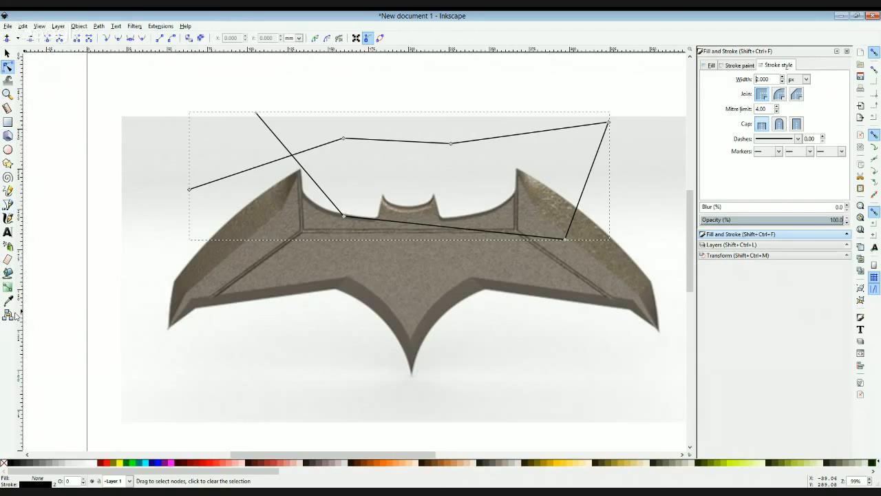
left_click(7, 54)
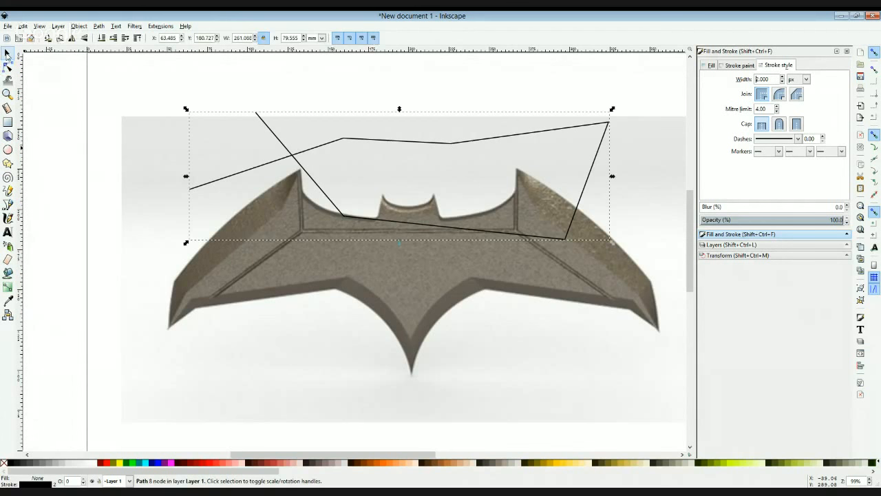
left_click(87, 165)
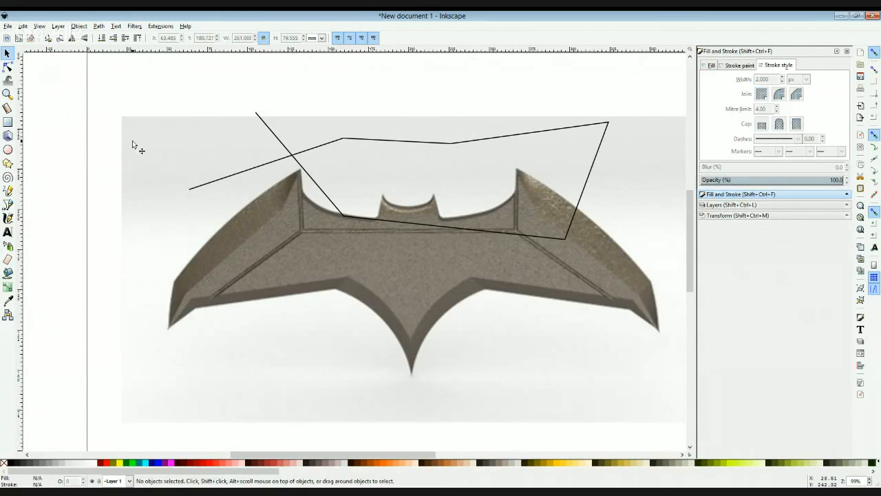
left_click(133, 141)
left_click(330, 94)
left_click(303, 160)
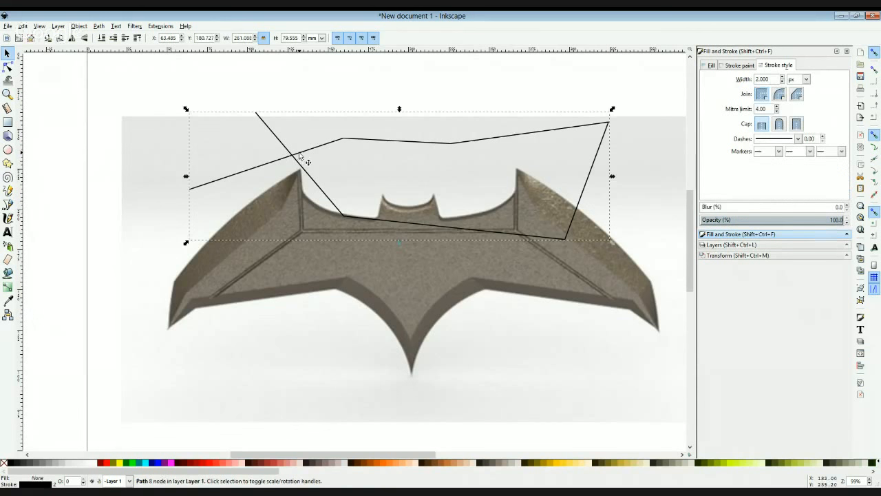
left_click(183, 98)
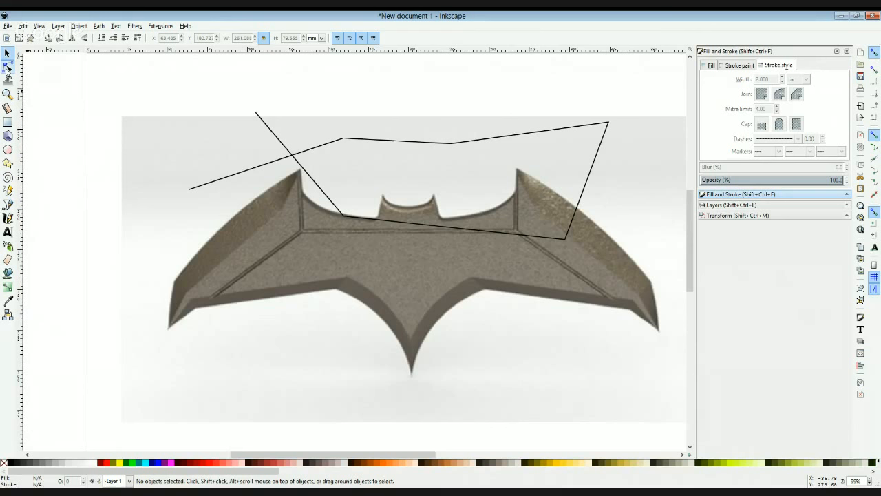
Step: Make the path's second node, above the batarang's left horn, a smooth node
left_click(6, 66)
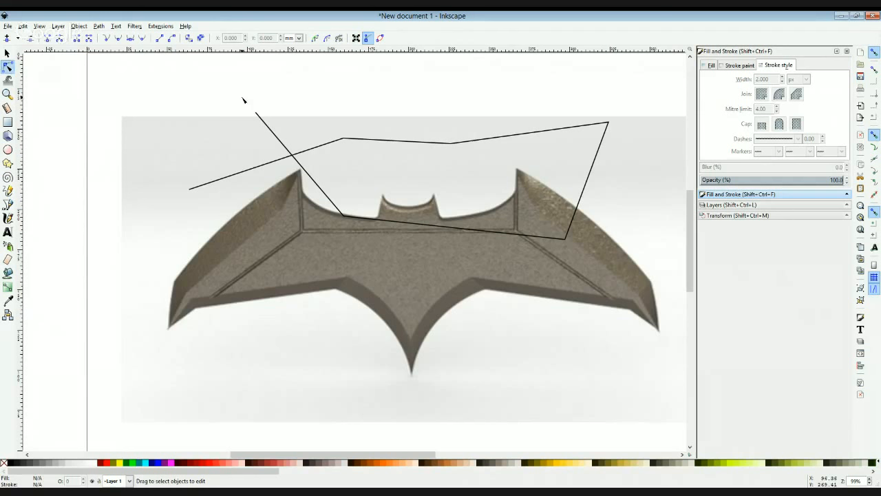
left_click(265, 124)
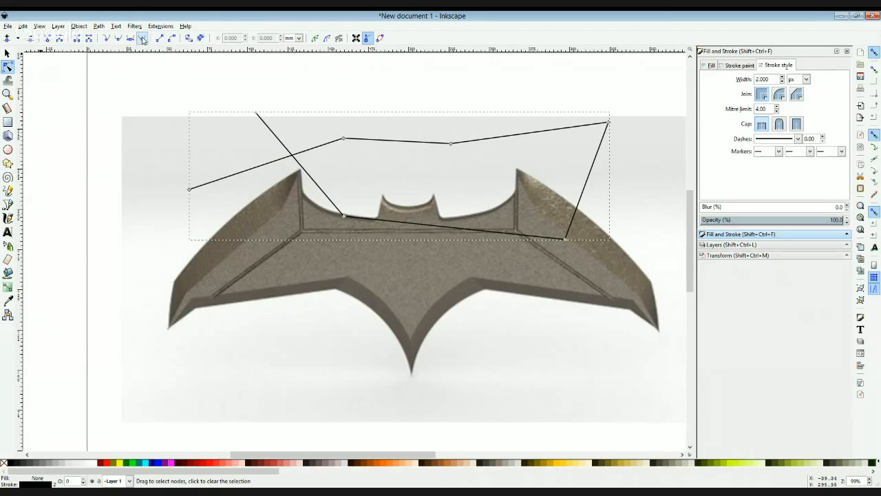
left_click(343, 139)
left_click(118, 39)
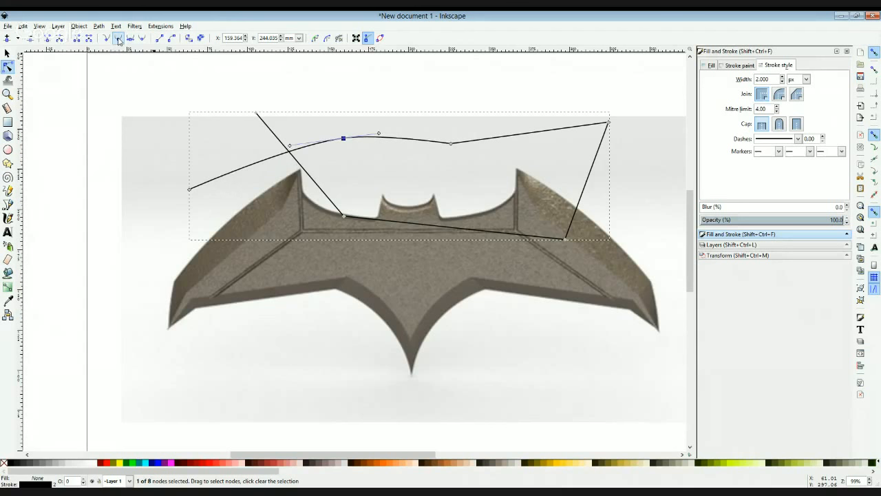
left_click(364, 173)
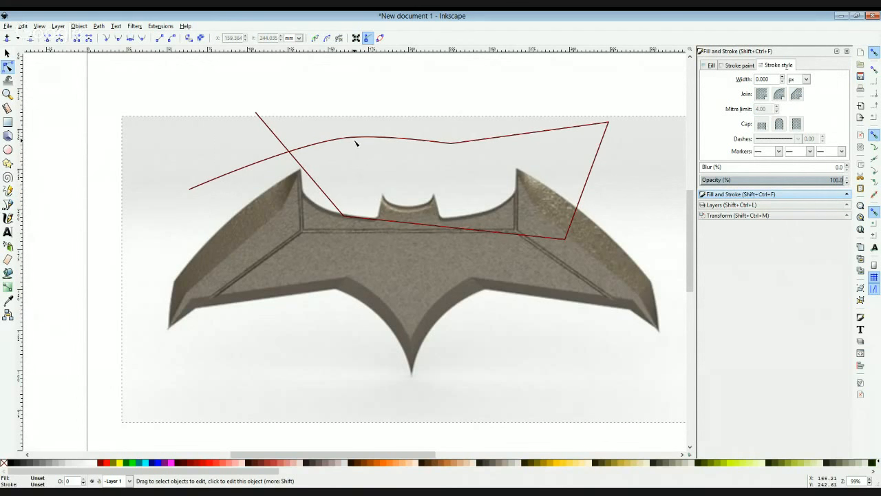
Step: Reshape the curve around the smooth node with its two handles, ending with the right handle angled upward
left_click(356, 140)
left_click(344, 138)
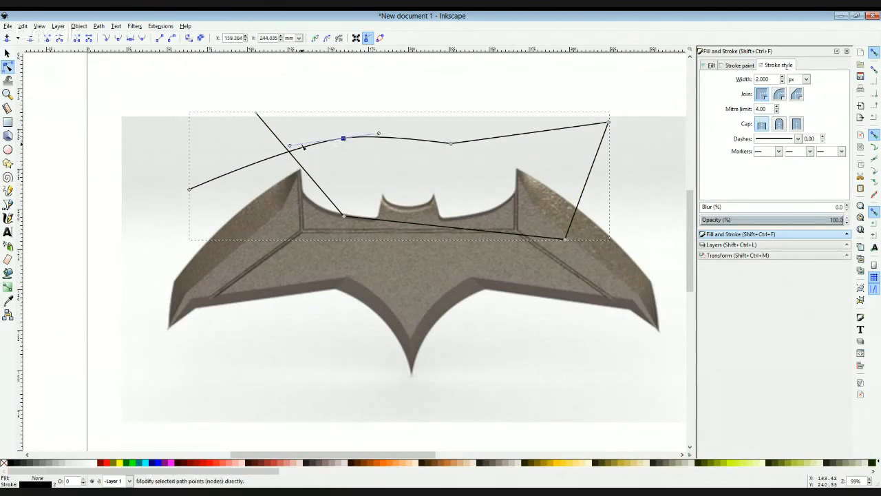
left_click_drag(291, 147, 292, 120)
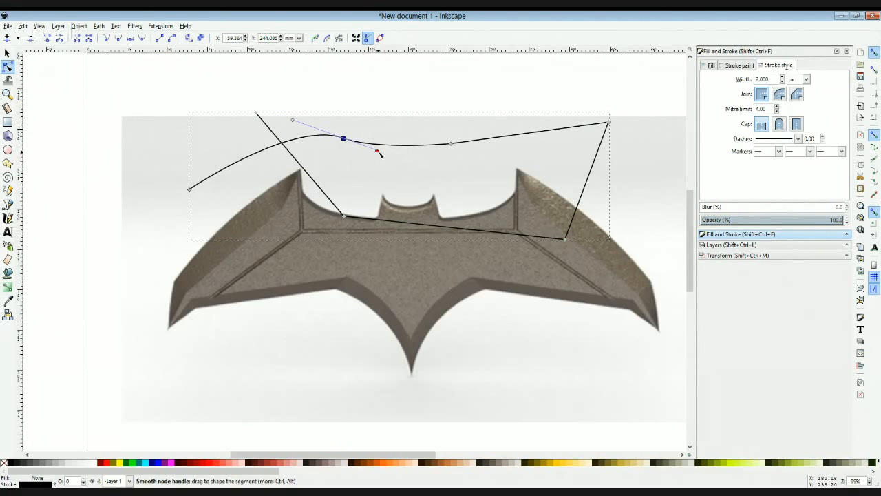
left_click_drag(378, 151, 389, 135)
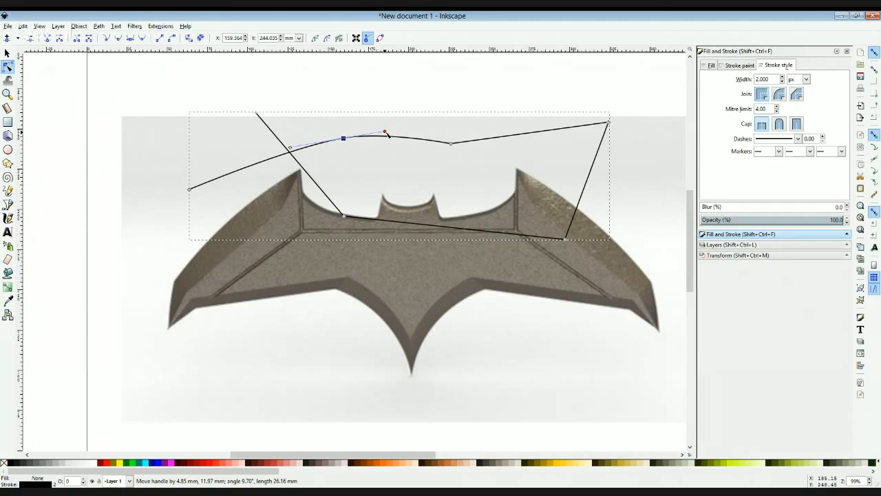
left_click_drag(391, 135, 409, 129)
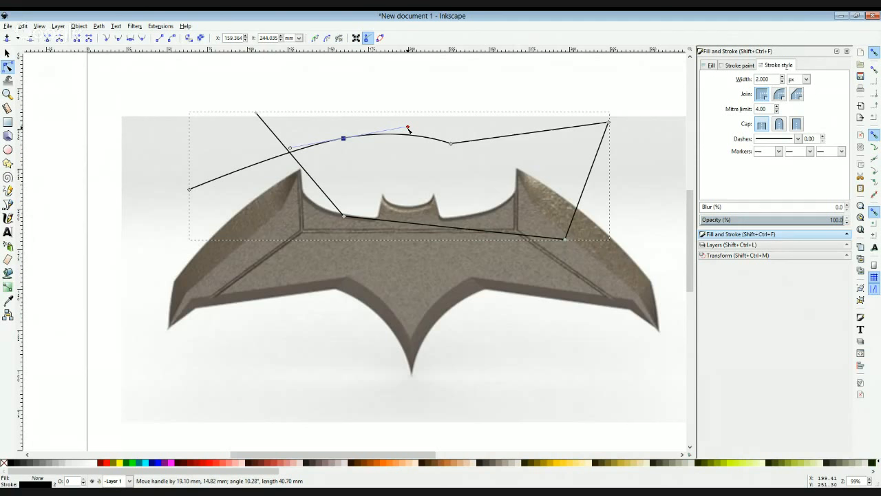
left_click_drag(408, 128, 382, 125)
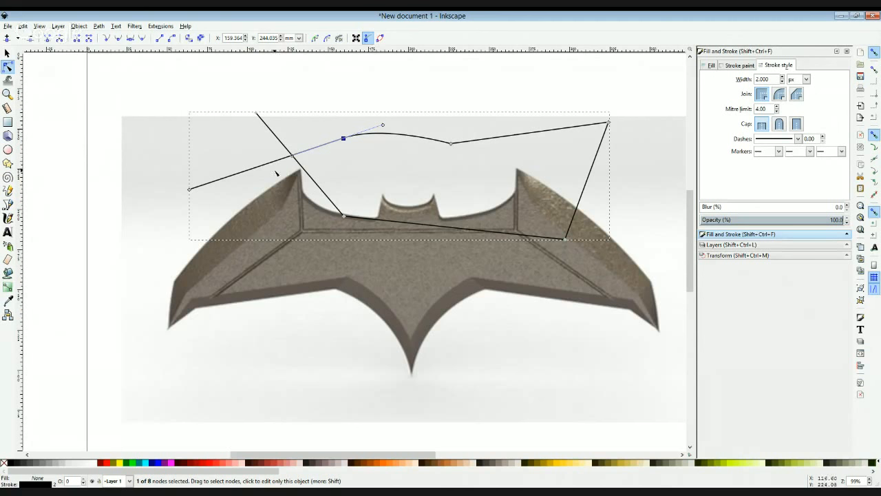
Step: Delete the practice path over the batarang image
left_click(8, 53)
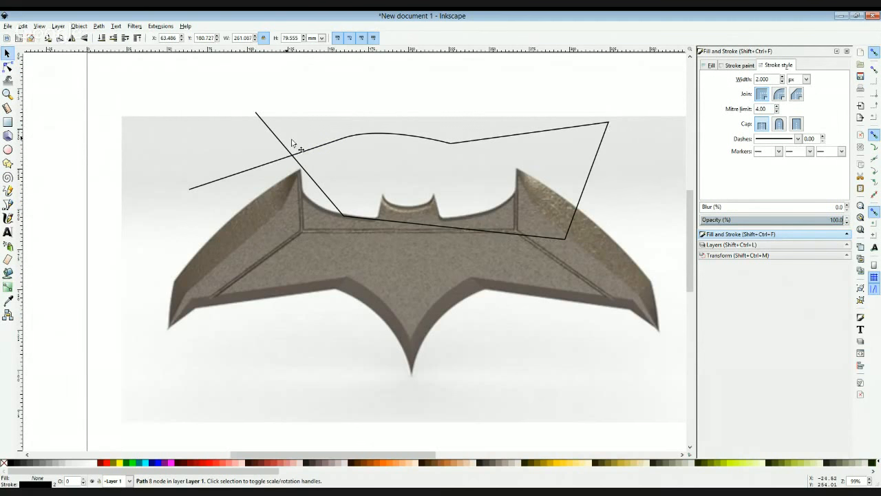
left_click(321, 148)
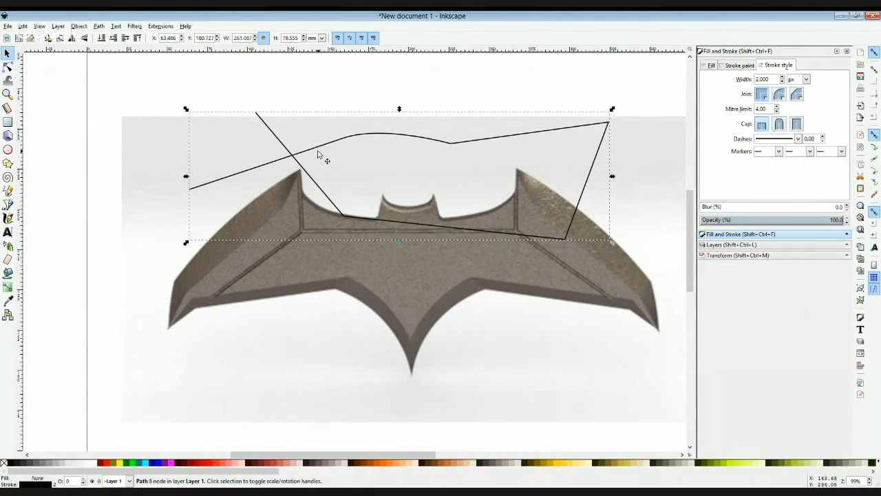
key("Delete")
Step: Place a vertical guide through the centre of the batarang, aligned with its bottom tip
scroll(206, 214, "down", 1)
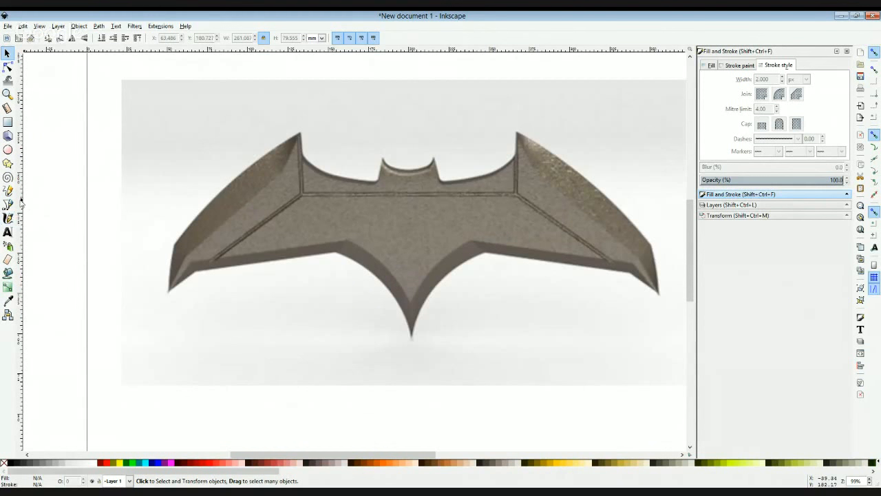
left_click_drag(22, 204, 413, 216)
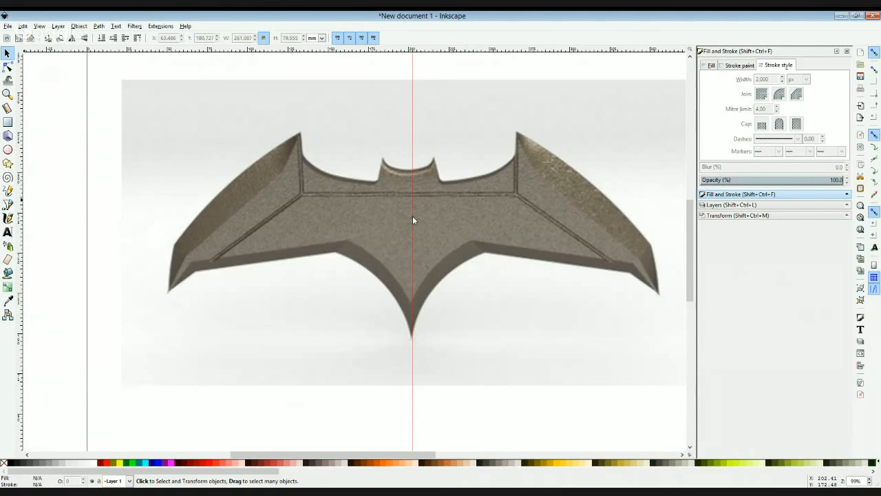
left_click_drag(412, 216, 412, 215)
left_click_drag(412, 216, 410, 216)
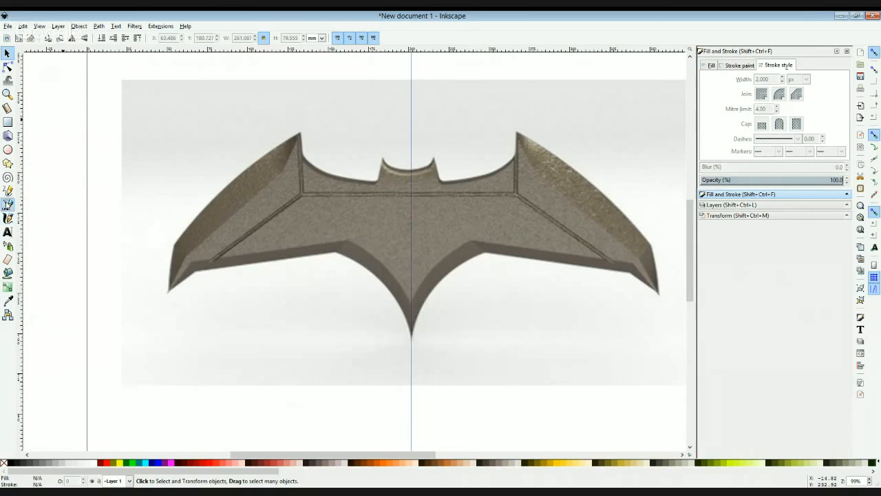
Step: Draw an open straight-segment path around the batarang's left half, from the bottom tip around the wing and horns to the guide at the head's centre
left_click(8, 204)
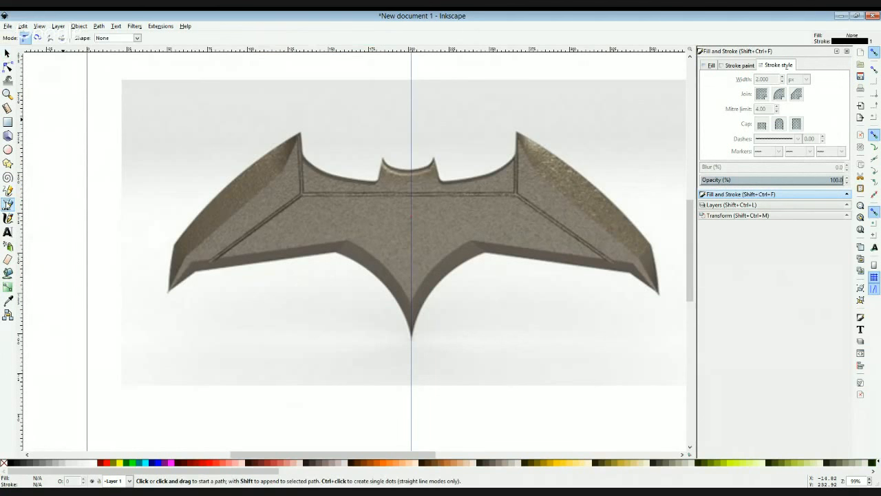
left_click(411, 338)
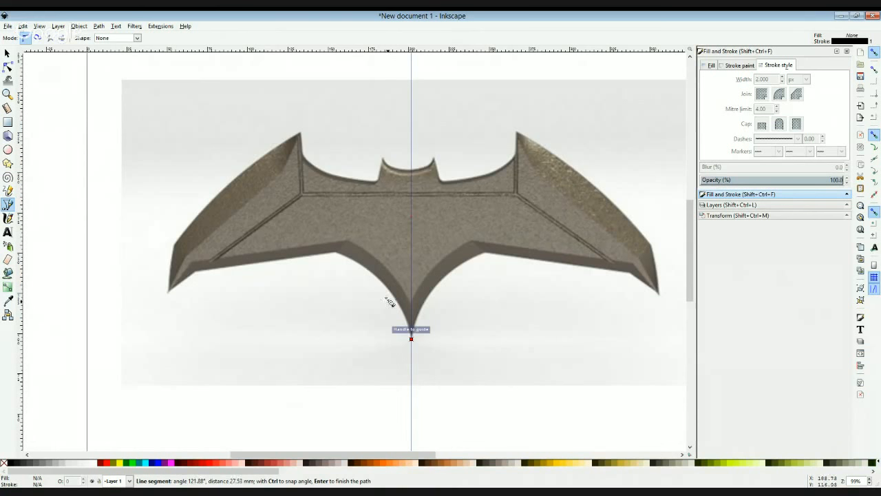
left_click(336, 253)
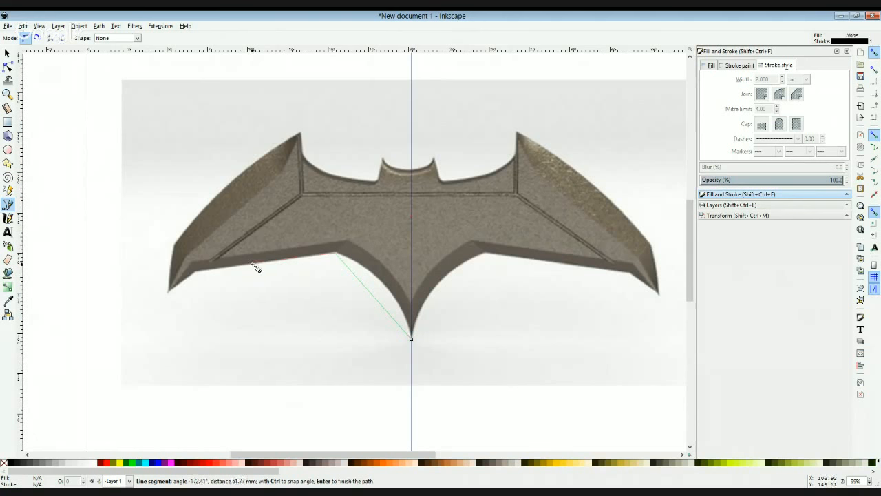
left_click(197, 272)
left_click(168, 292)
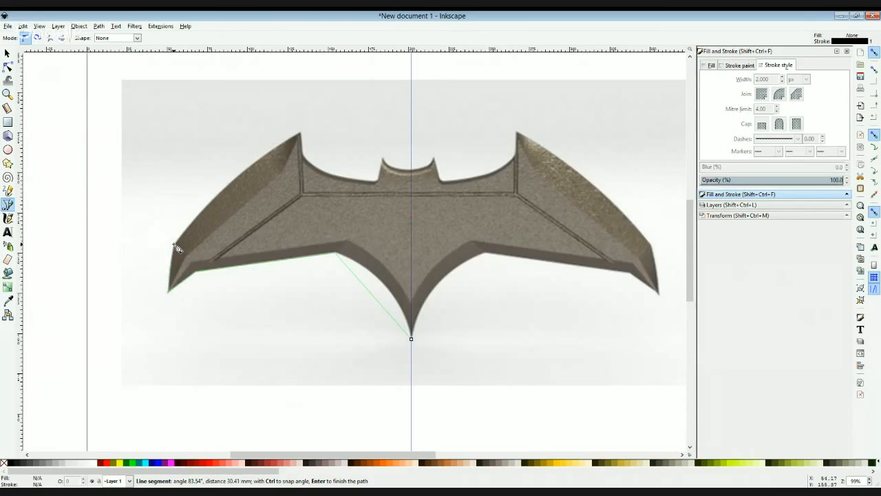
left_click(174, 245)
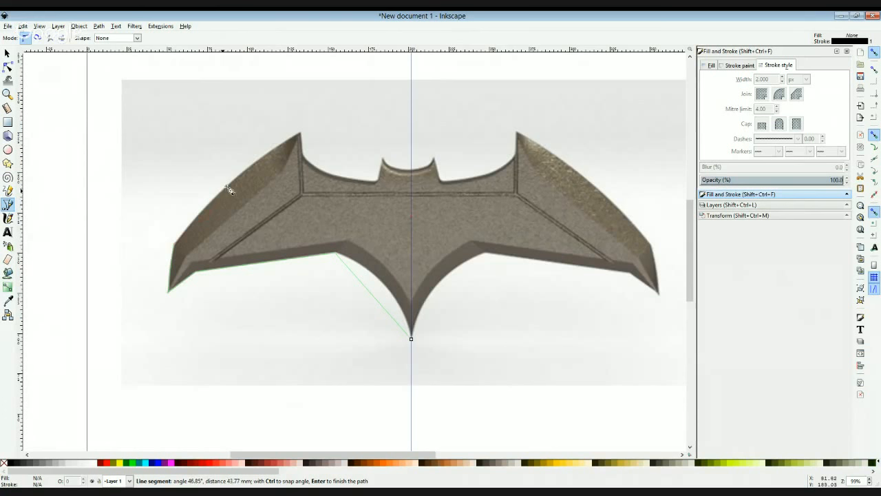
left_click(301, 134)
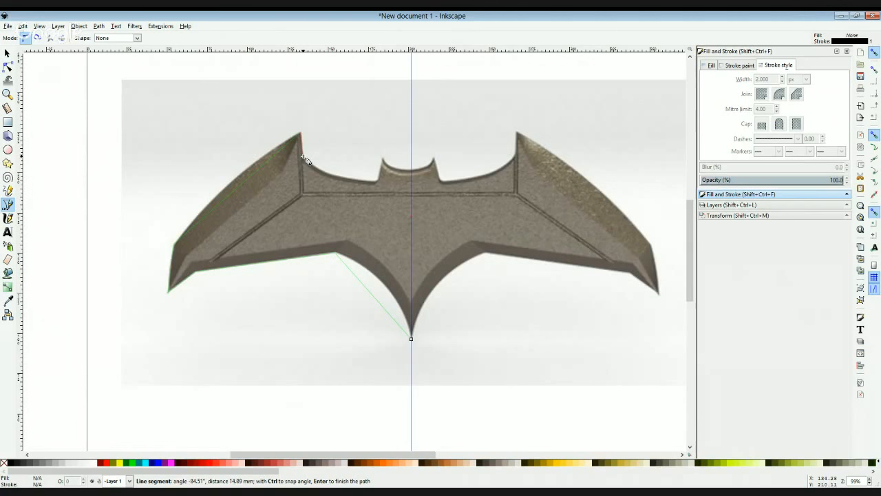
left_click(303, 158)
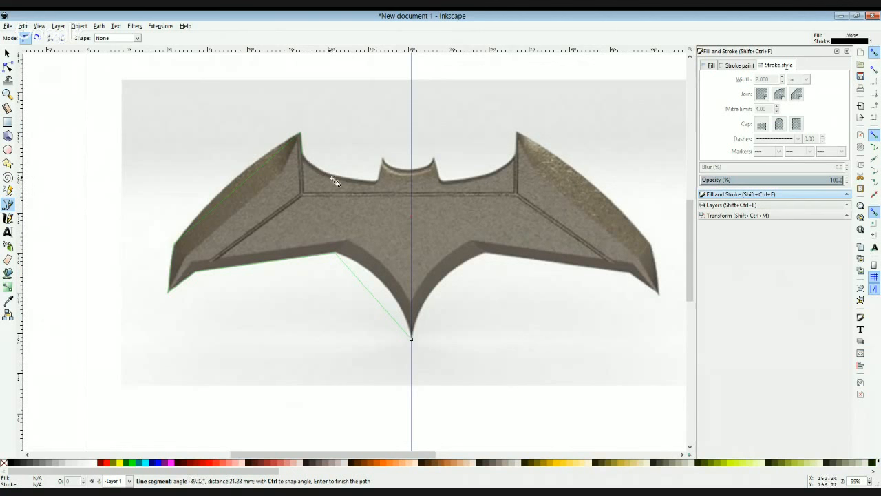
left_click(378, 182)
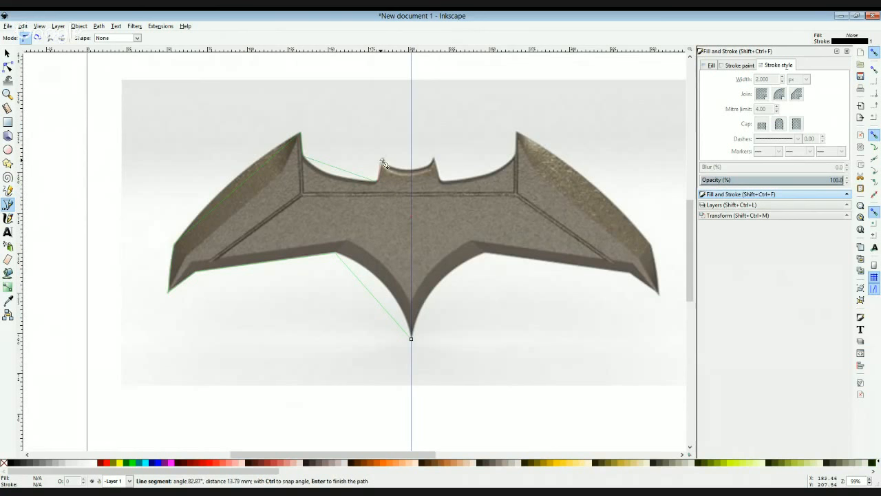
left_click(384, 159)
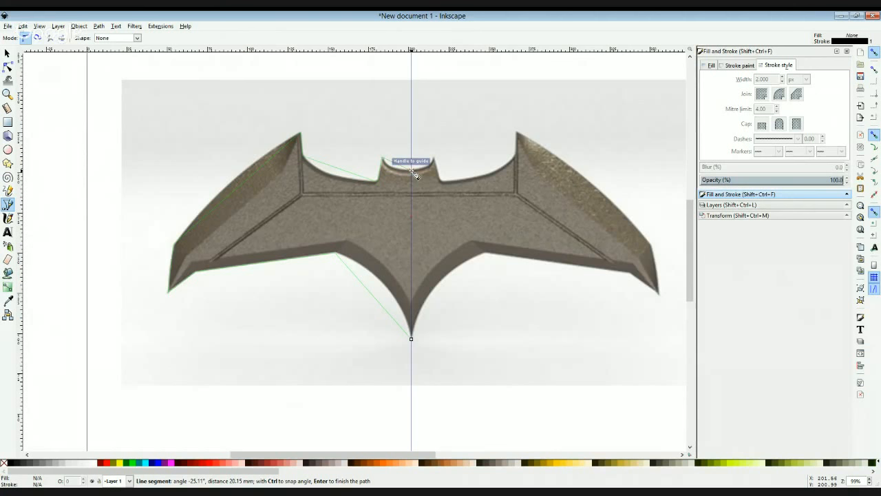
double_click(412, 170)
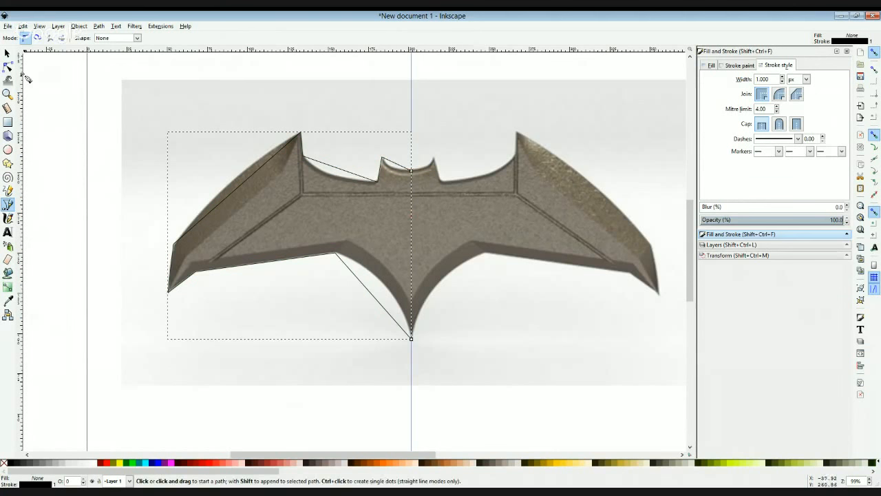
Step: Set the half-outline path's stroke width to 4.6 px and deselect everything
left_click(8, 53)
left_click(86, 77)
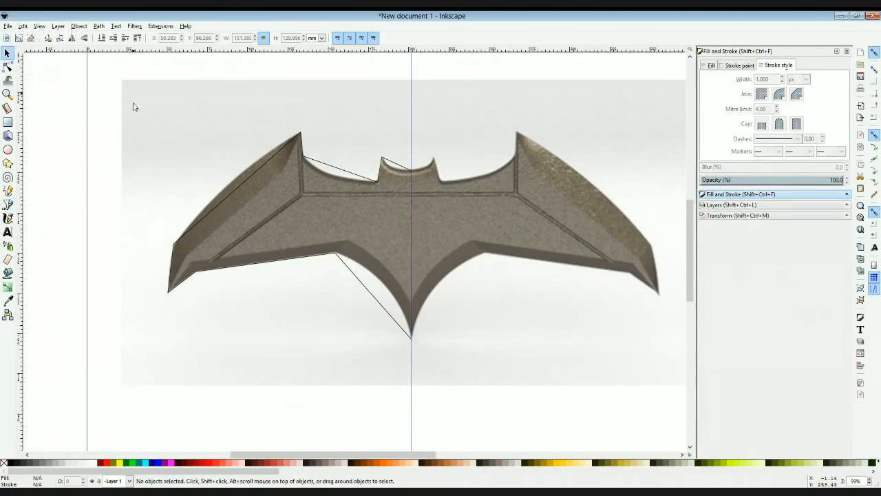
left_click(252, 172)
left_click(782, 78)
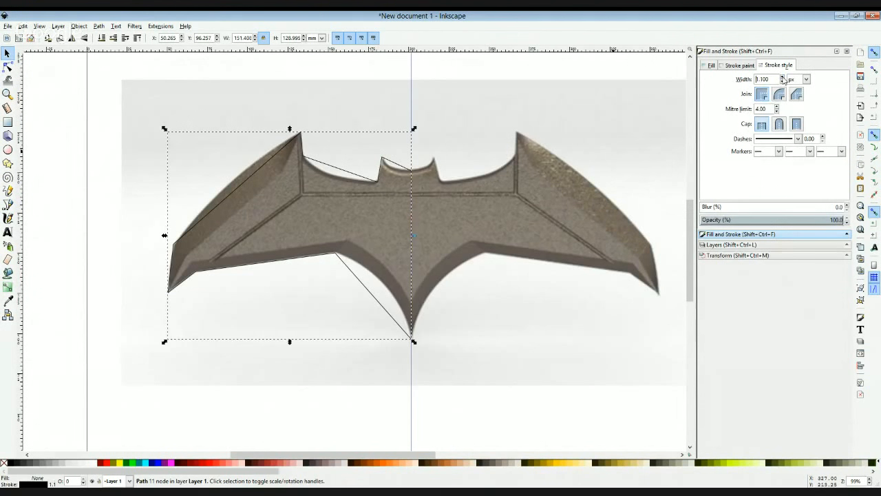
left_click_drag(783, 78, 783, 82)
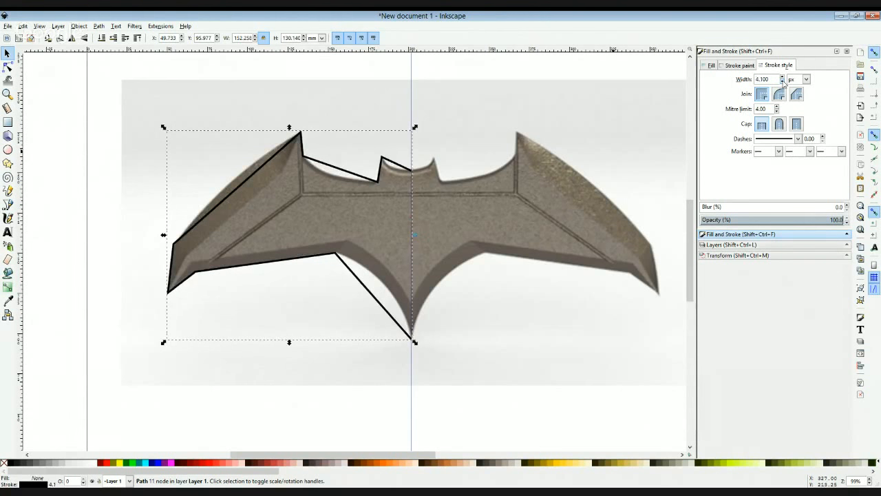
left_click(783, 77)
left_click(783, 78)
left_click(782, 78)
left_click(783, 78)
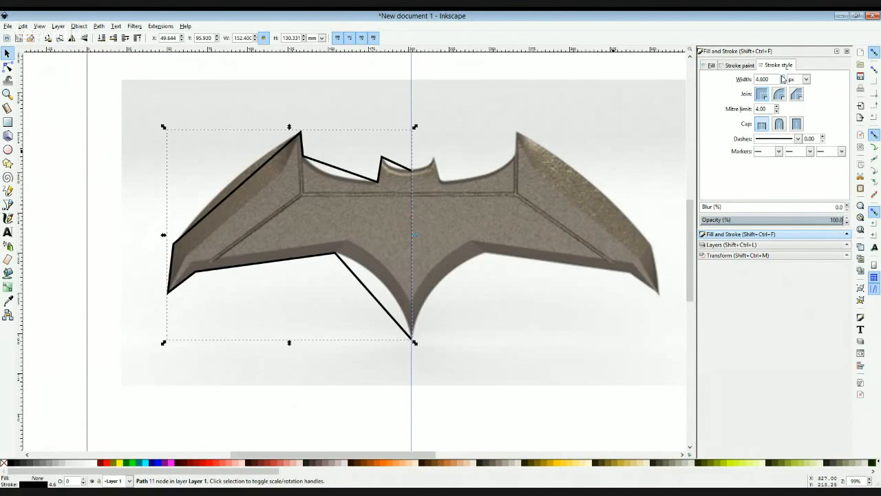
left_click(515, 146)
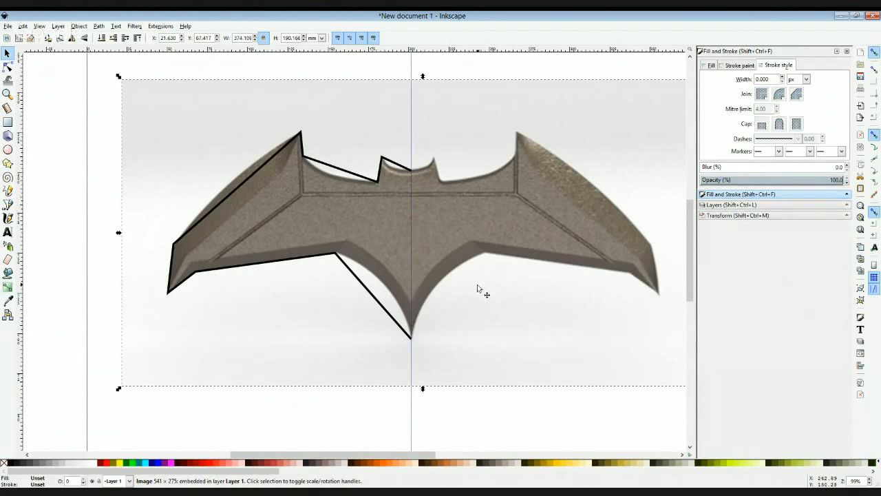
left_click(48, 112)
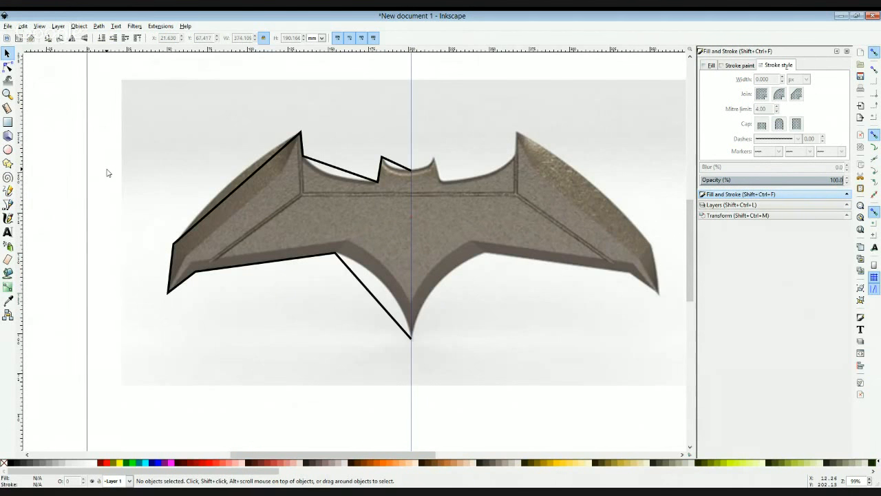
Step: Nudge the segment ending at the bottom tip slightly towards the image's edge and insert a node at its middle
left_click(7, 67)
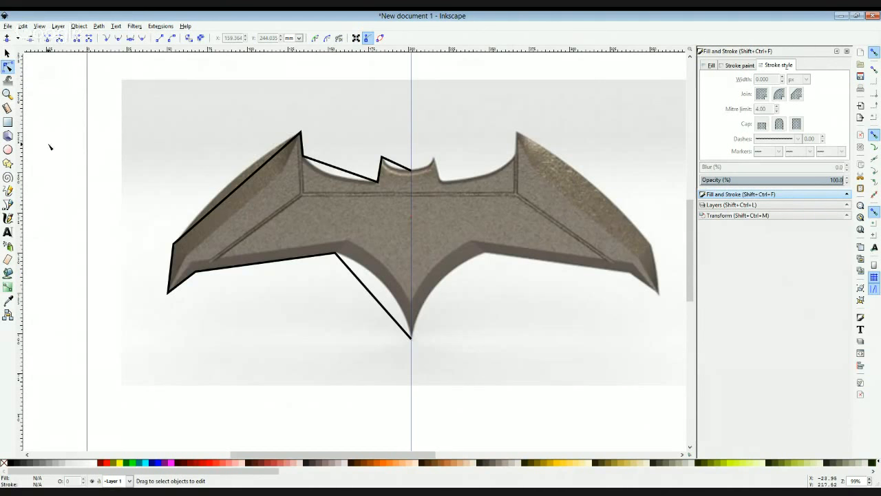
left_click(270, 159)
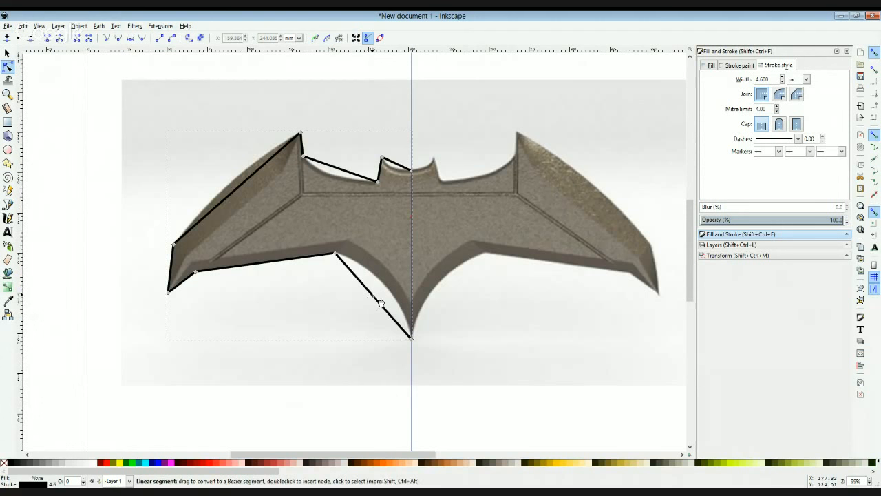
left_click(380, 304)
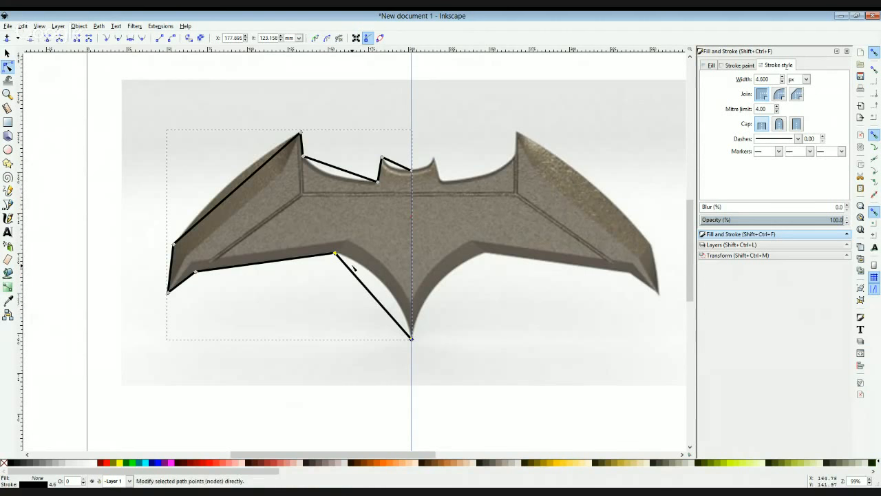
left_click_drag(336, 255, 338, 255)
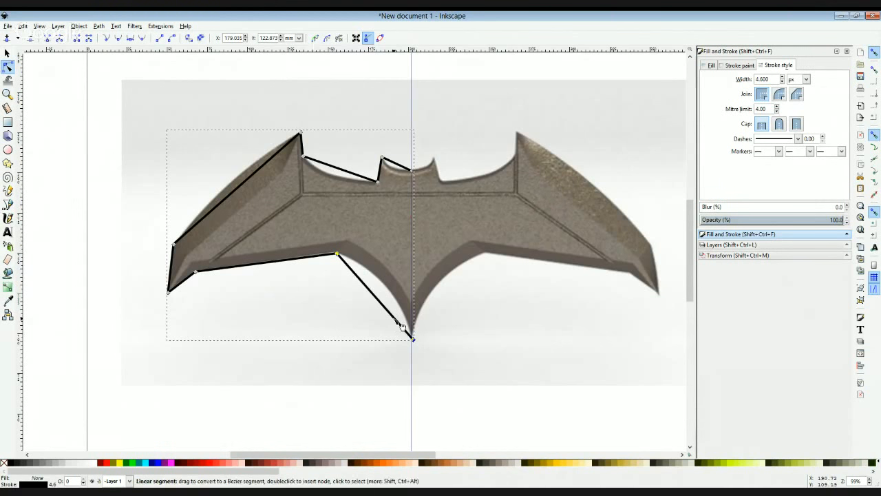
left_click(7, 39)
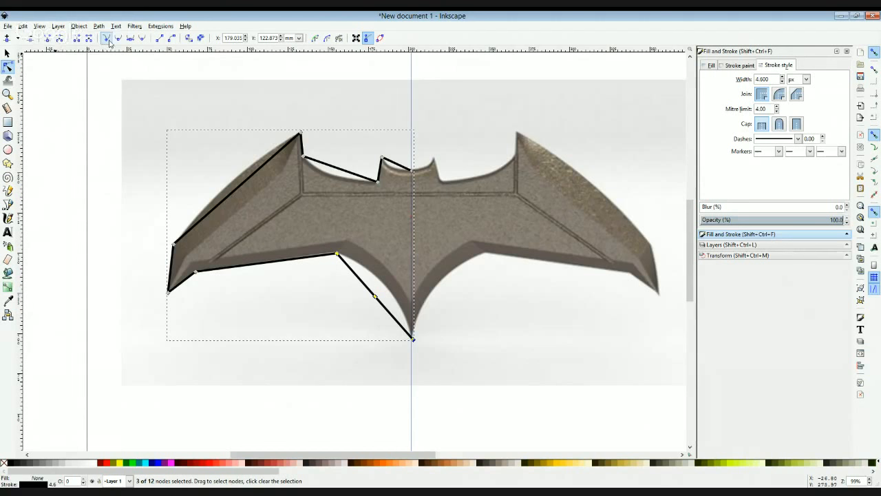
Step: Make the inserted middle node smooth and move it onto the curved lower edge left of the bottom tip
left_click(285, 315)
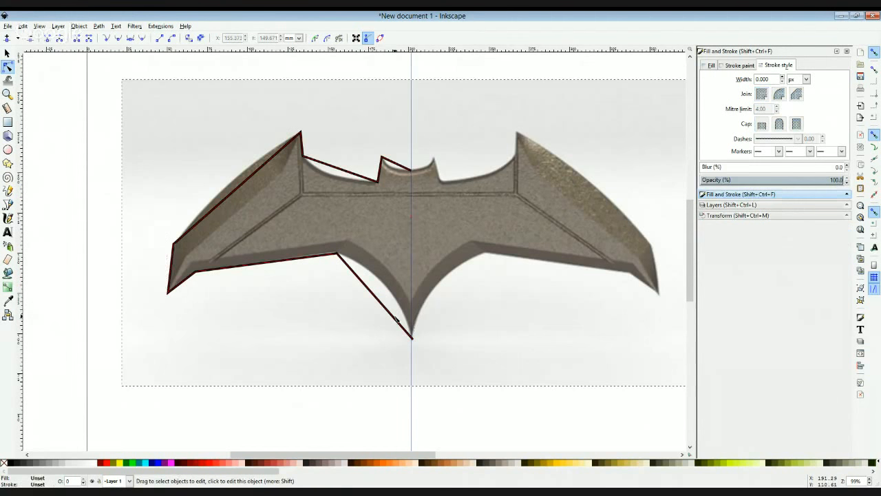
left_click(380, 303)
left_click(376, 298)
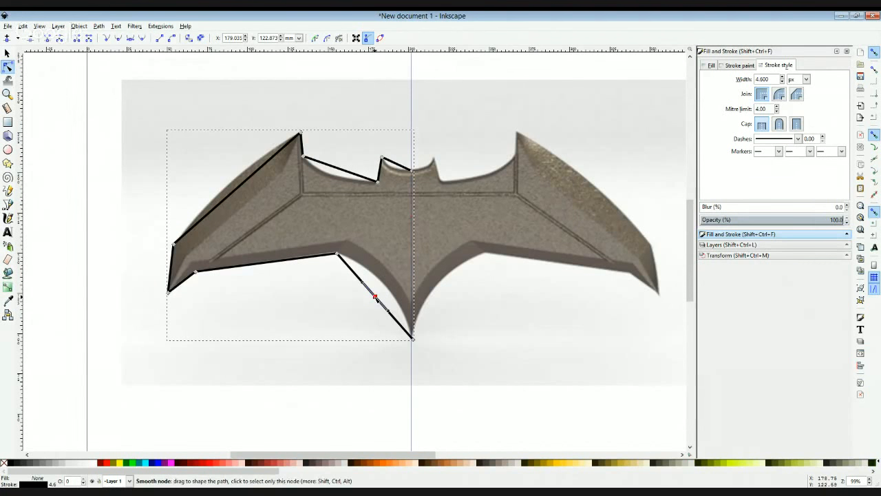
left_click_drag(375, 303, 382, 284)
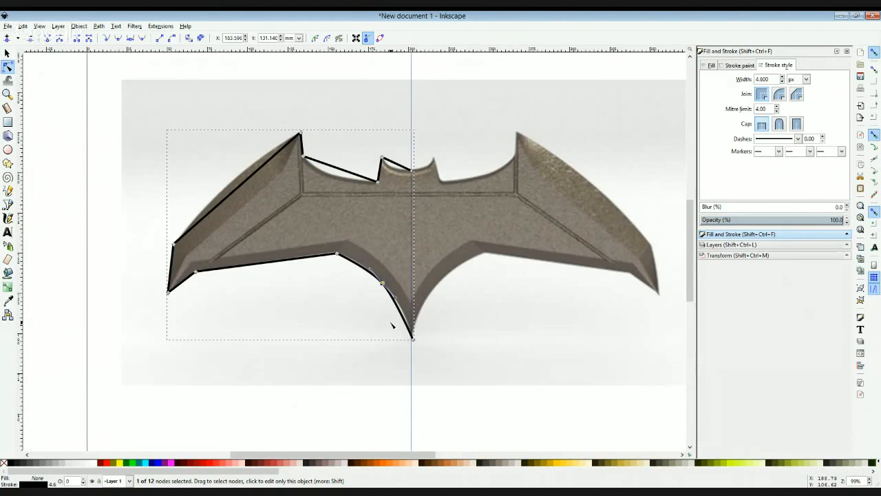
Step: Lengthen both handles of the smooth node so the path follows the curved lower edge of the batarang
scroll(392, 325, "up", 3, "ctrl")
scroll(378, 315, "down", 8)
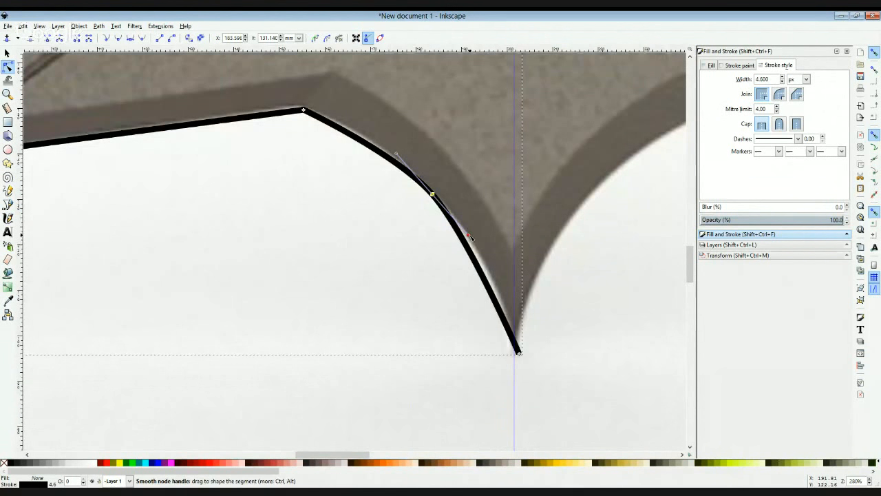
left_click_drag(471, 237, 498, 276)
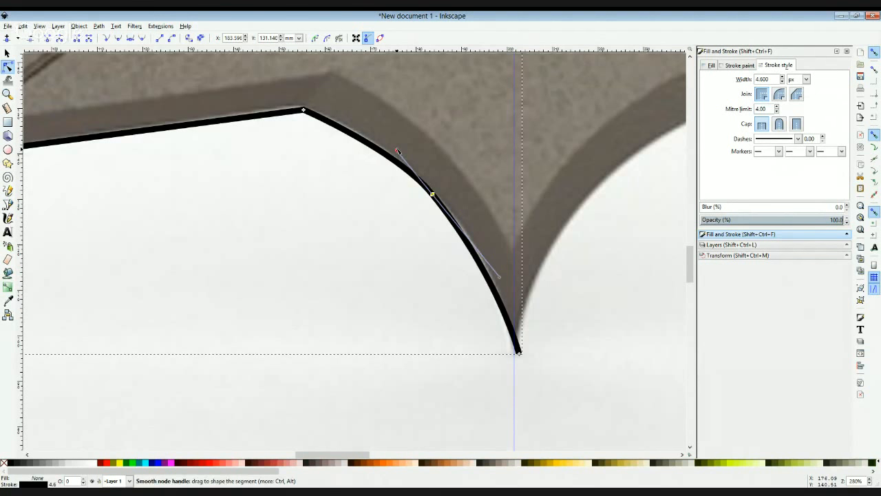
left_click_drag(397, 150, 392, 144)
left_click(468, 165)
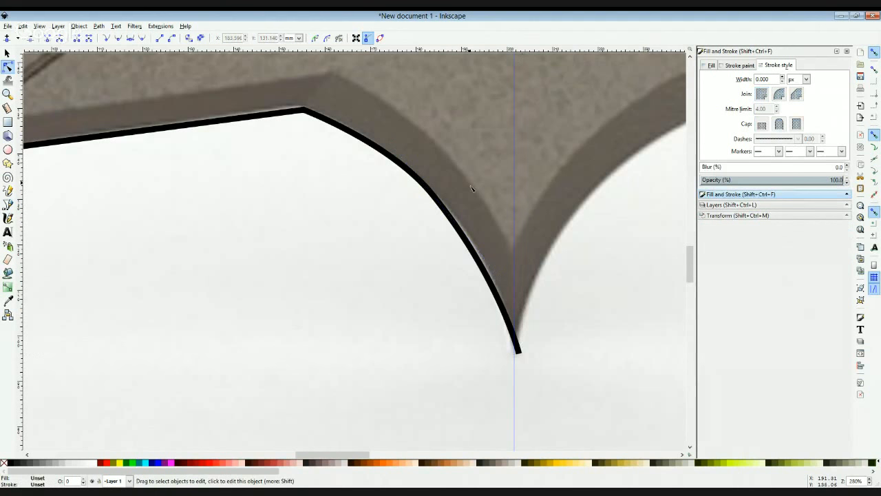
Step: Reduce the outline path's stroke width to 2.5 px
left_click(443, 208)
left_click(783, 81)
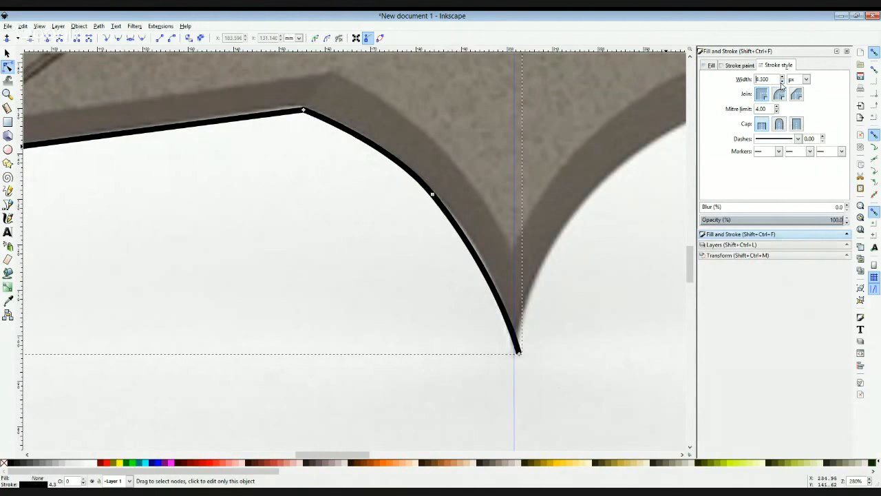
left_click(783, 82)
left_click(782, 82)
left_click(782, 82)
left_click(782, 82)
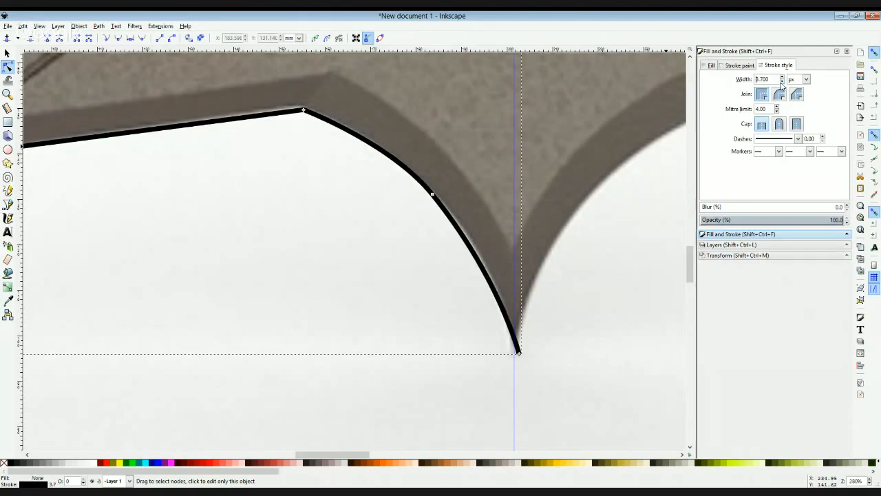
left_click(782, 82)
left_click(782, 82)
left_click(782, 82)
left_click(783, 82)
left_click(782, 82)
left_click(782, 82)
left_click(782, 82)
left_click(782, 82)
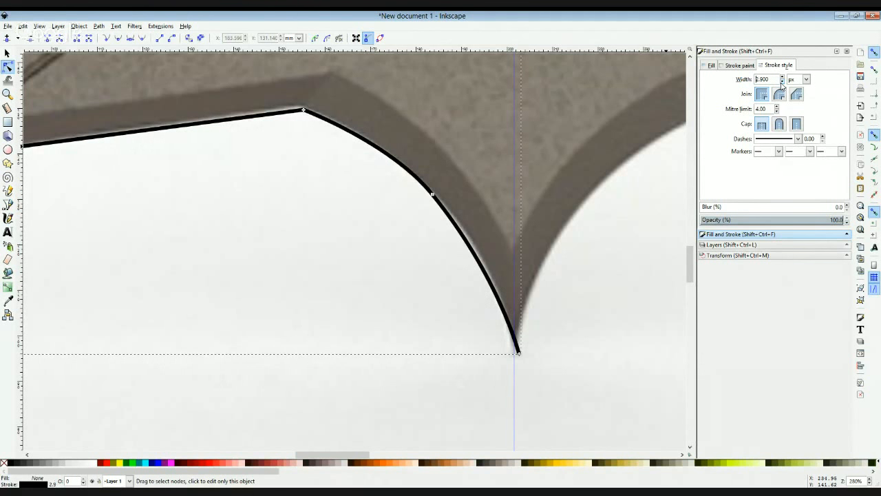
left_click(782, 82)
left_click(782, 82)
left_click(782, 82)
left_click(782, 82)
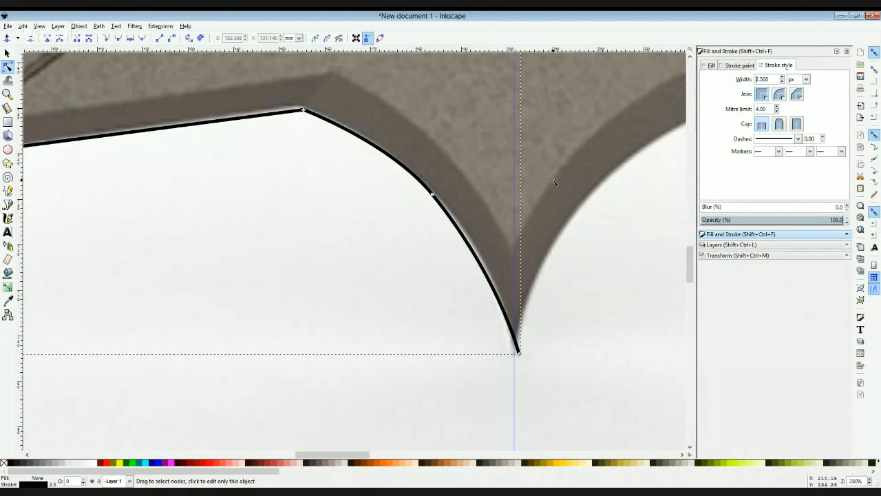
Step: Shift the smooth node about 0.7 mm right and down, and move the path's bottom end node onto the vertical guide
left_click(433, 195)
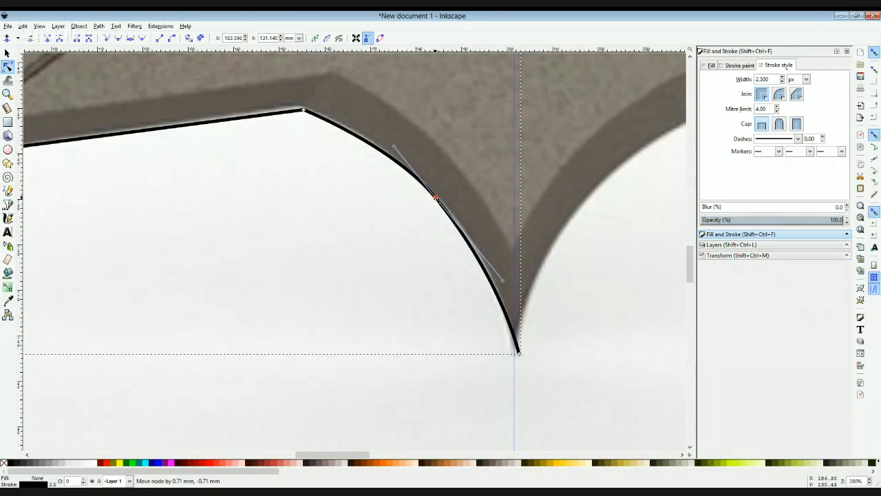
left_click(415, 272)
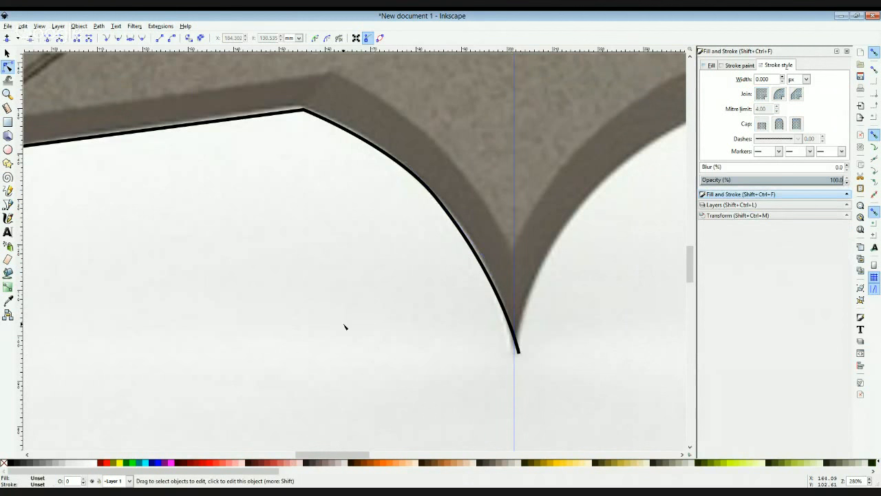
left_click(517, 352)
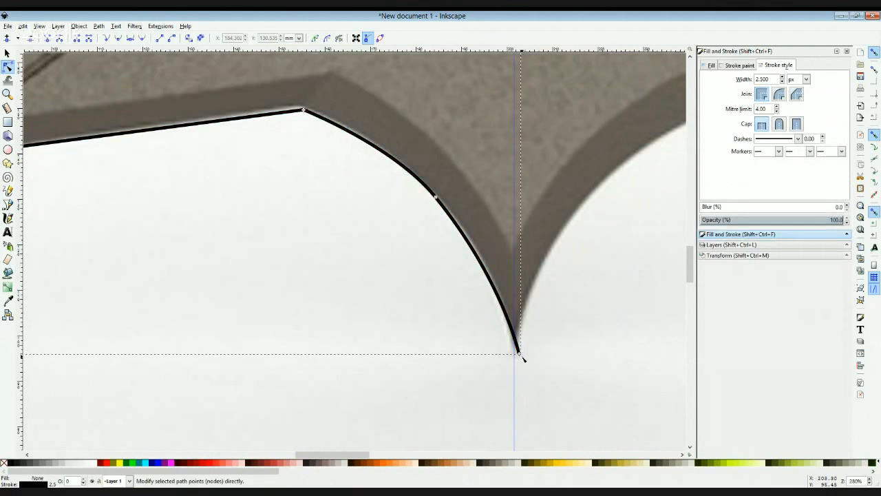
left_click_drag(518, 352, 515, 354)
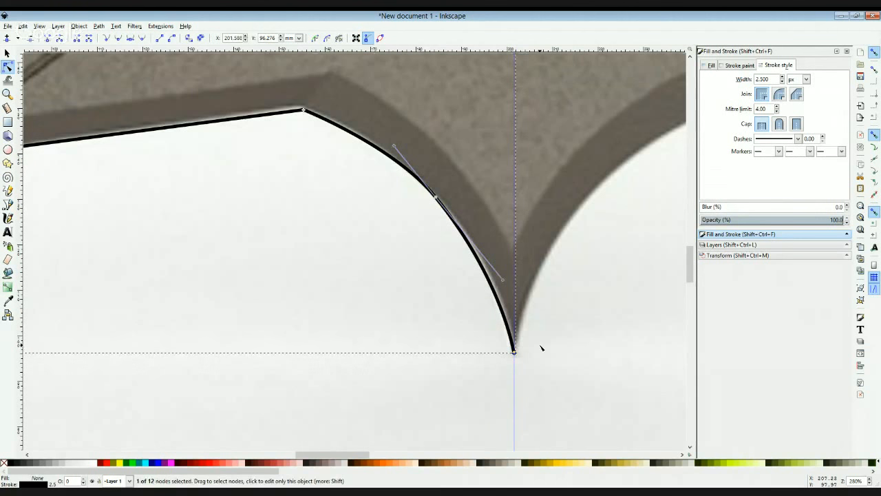
Step: Extend the smooth node's lower handle to about 26.8 mm at 310° so the curve follows the edge into the bottom tip
double_click(541, 347)
left_click(475, 249)
left_click(436, 198)
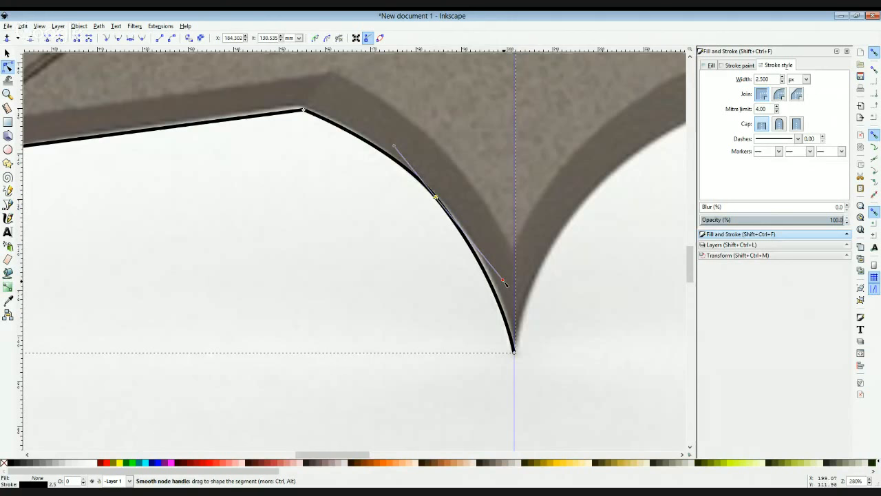
left_click_drag(504, 281, 515, 291)
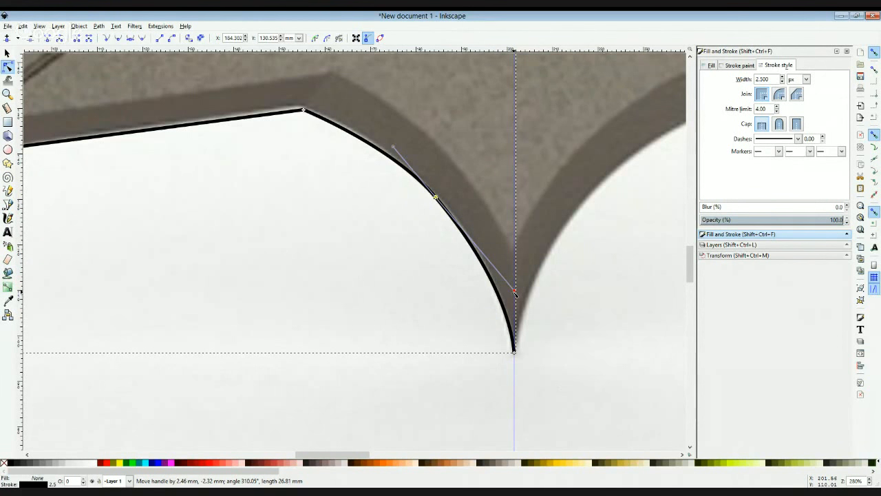
left_click(358, 318)
Step: Insert a middle node on the straight segment along the left wing's outer upper edge and make only that node smooth
scroll(323, 336, "up", 4)
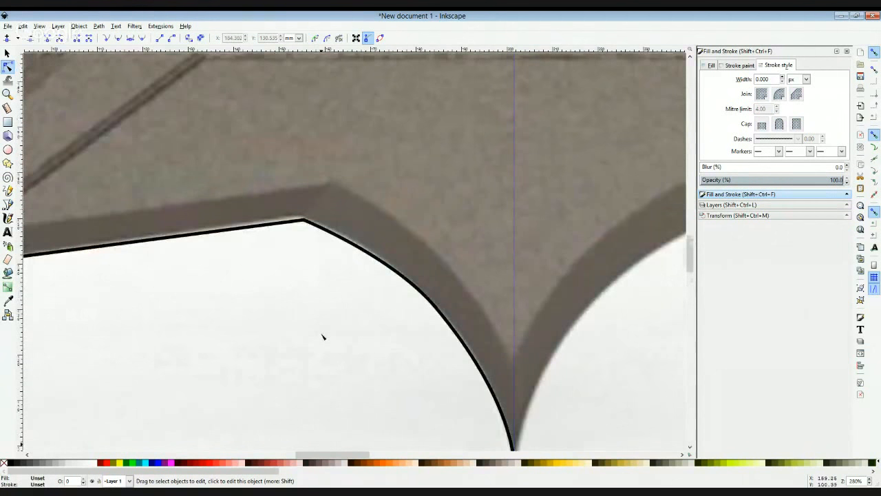
key("minus")
key("minus")
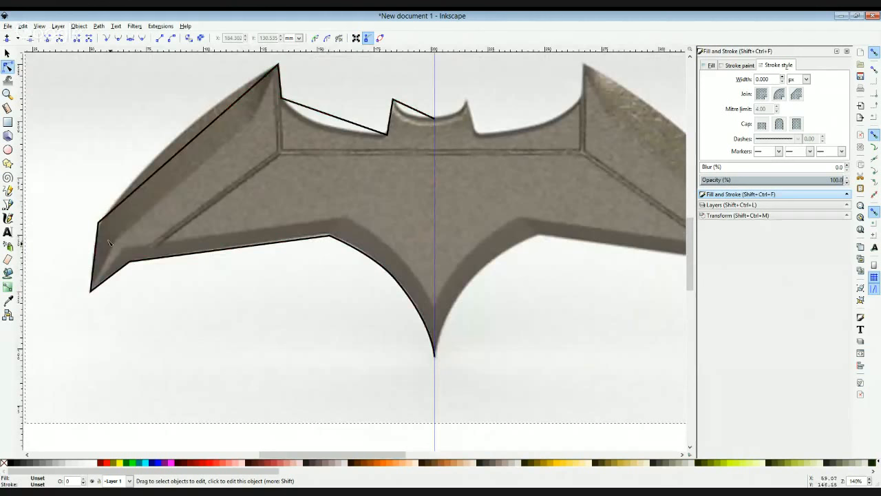
scroll(159, 162, "up", 3)
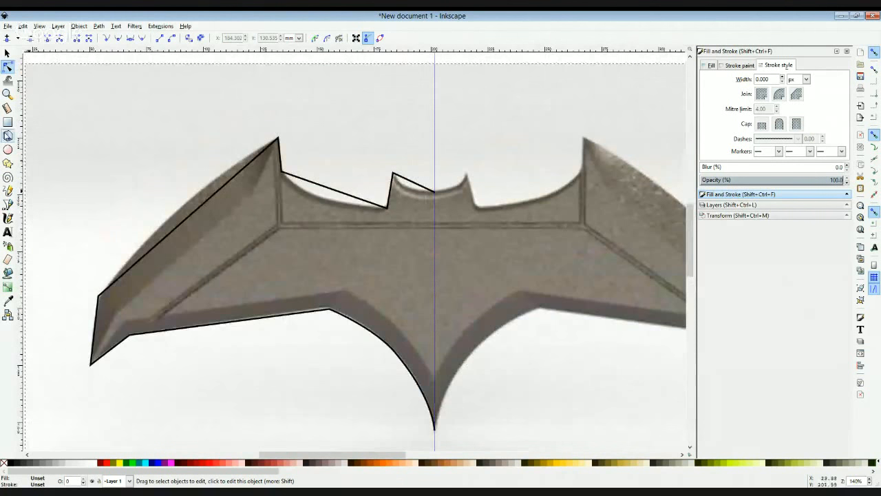
left_click(195, 215)
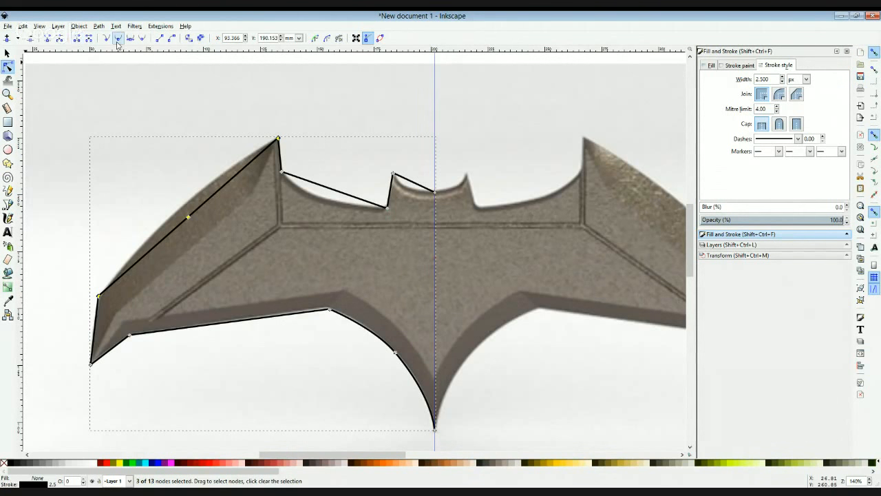
key("shift+s")
key("ctrl+z")
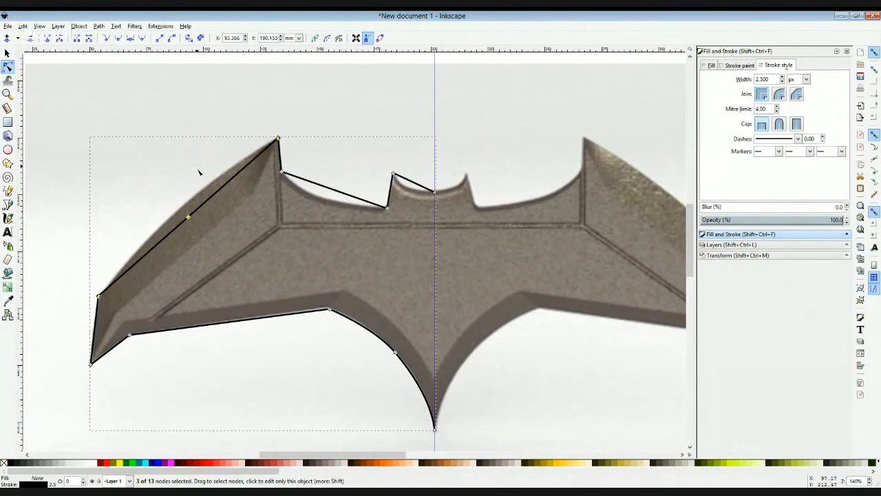
left_click(187, 215)
left_click(119, 38)
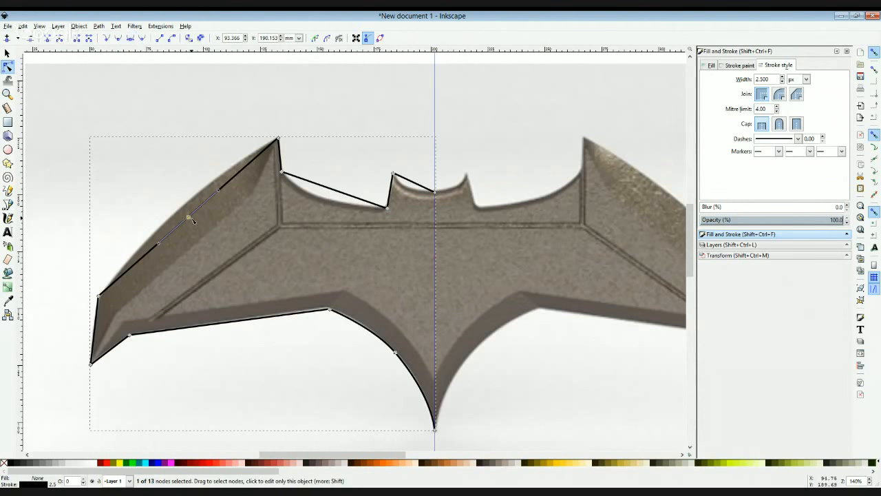
Step: Move the wing's smooth node onto the curved outer edge at about X 89.65, Y 194.28 mm
left_click_drag(192, 219, 182, 210)
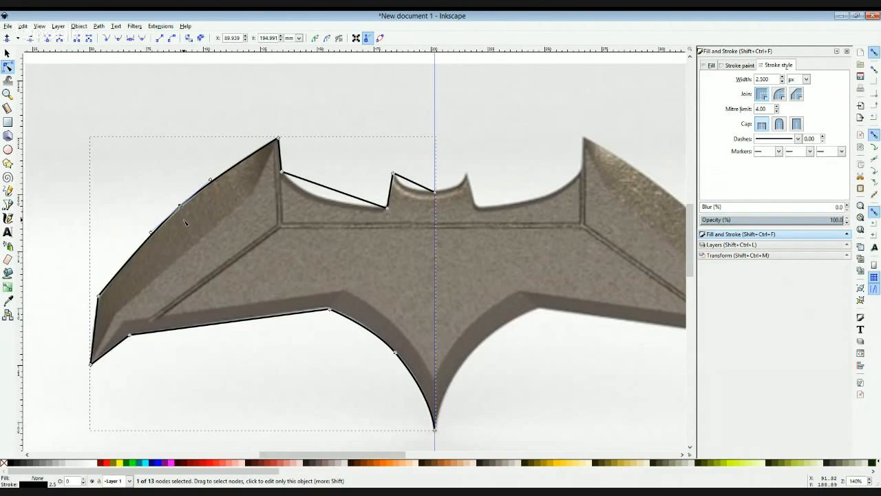
key("plus")
key("plus")
key("space")
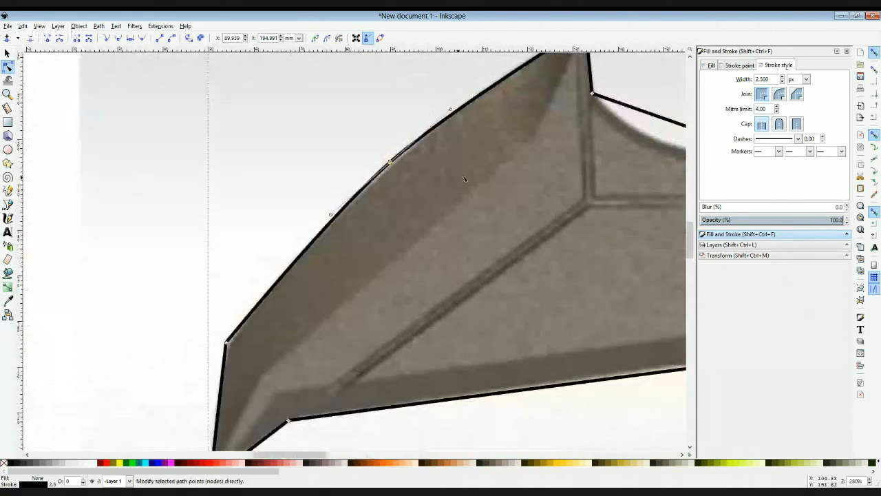
scroll(466, 179, "up", 2)
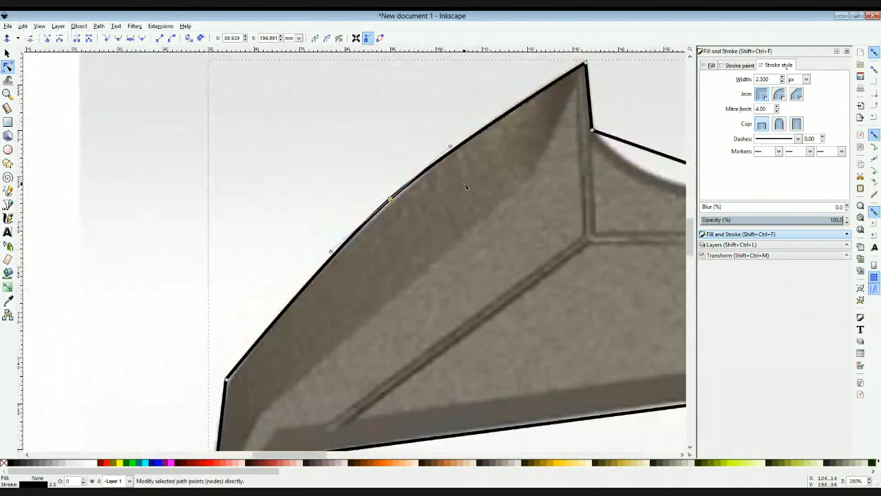
key("minus")
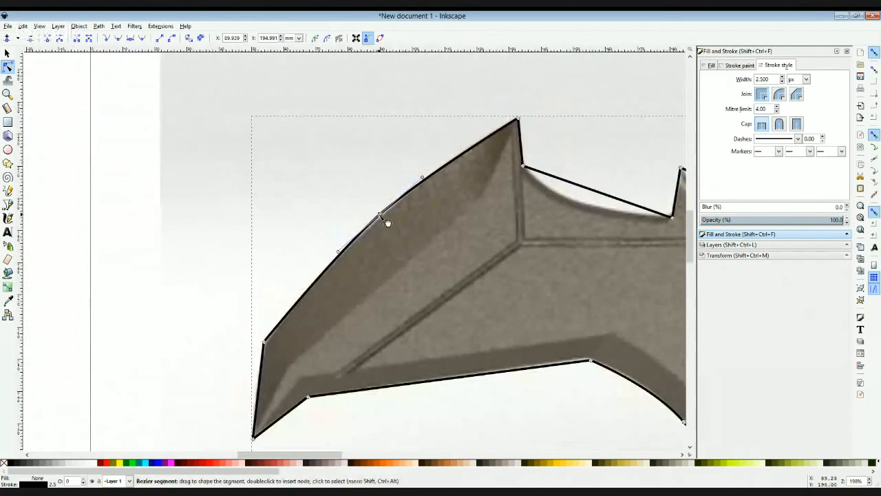
left_click_drag(379, 215, 380, 215)
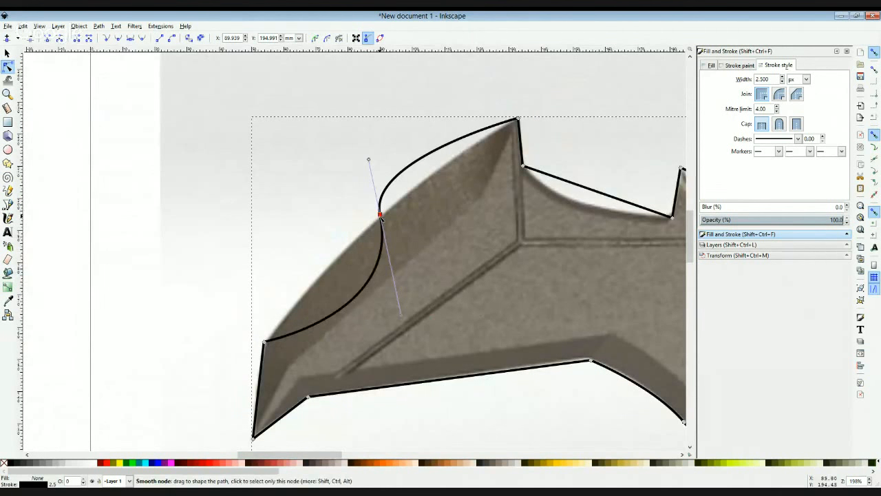
key("ctrl+z")
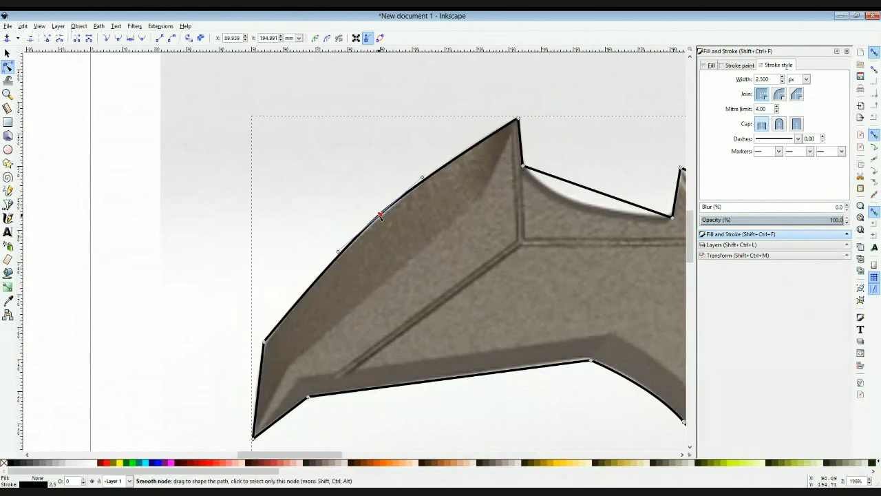
left_click_drag(380, 216, 379, 217)
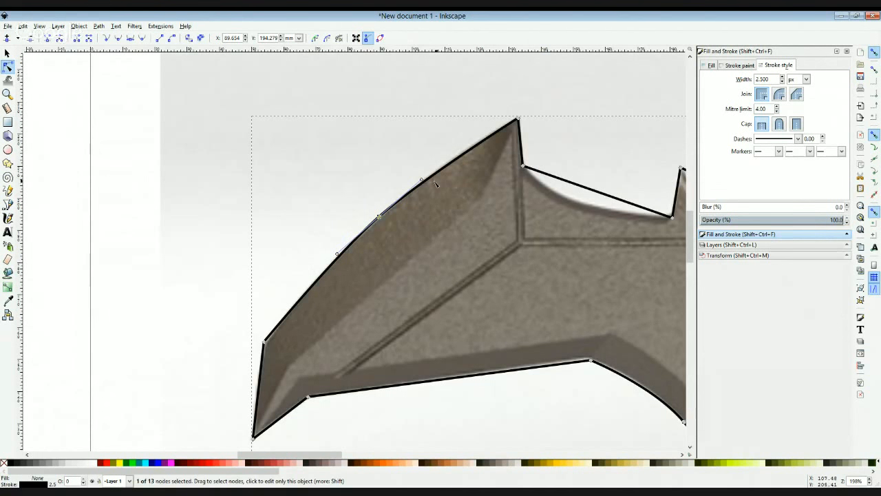
Step: Lengthen the smooth node's upper handle toward the wing's top point and nudge the outer corner node to about X 54.31, Y 155.65 mm
left_click_drag(422, 181, 433, 169)
left_click(351, 201)
scroll(285, 188, "down", 6)
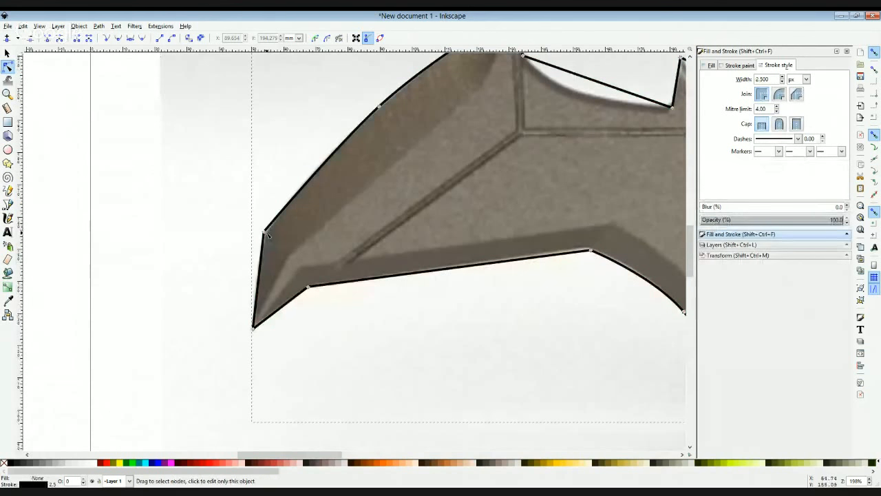
left_click_drag(265, 232, 267, 235)
scroll(383, 249, "up", 6)
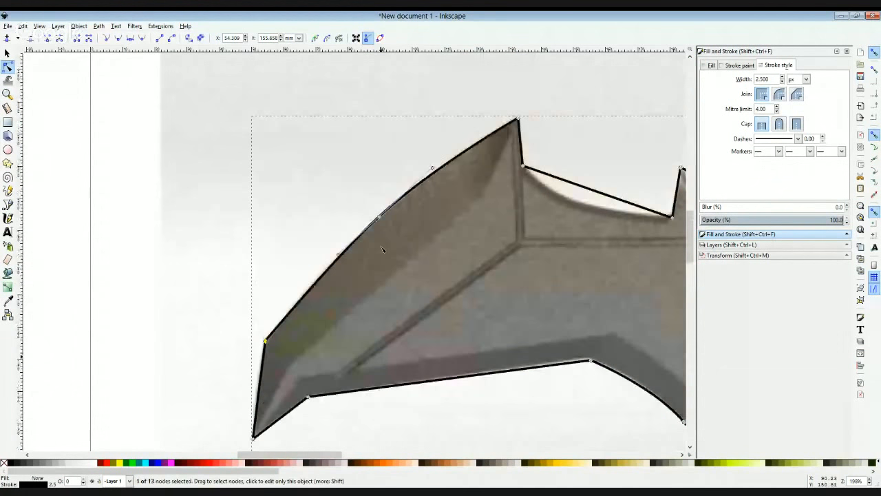
left_click(319, 221)
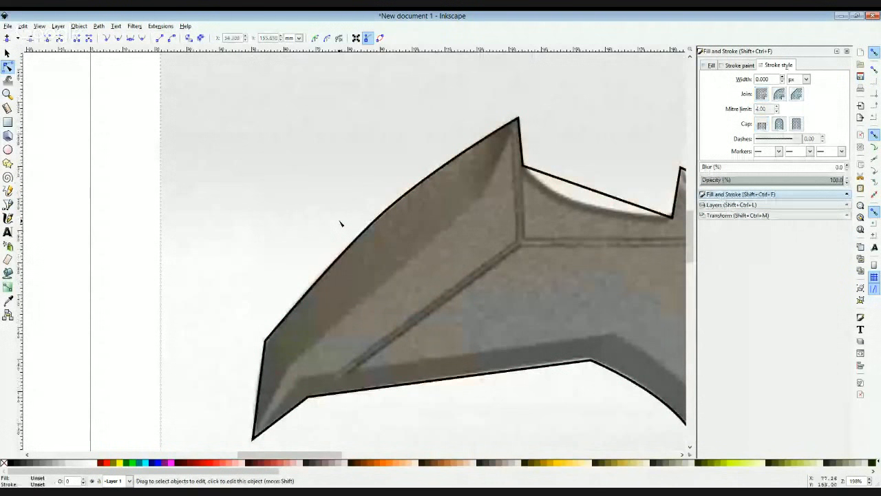
Step: Insert a middle node in the straight segment between the wing's inner notch and the base of the left ear
scroll(324, 215, "down", 1)
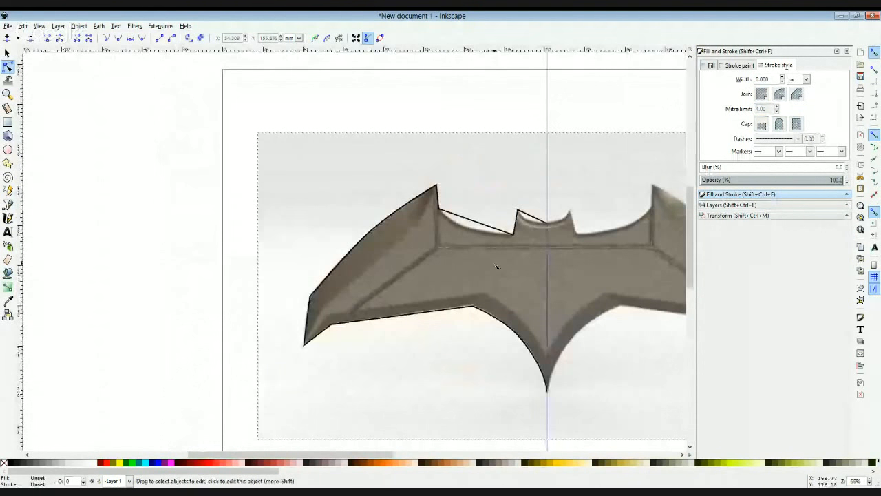
left_click_drag(524, 269, 421, 243)
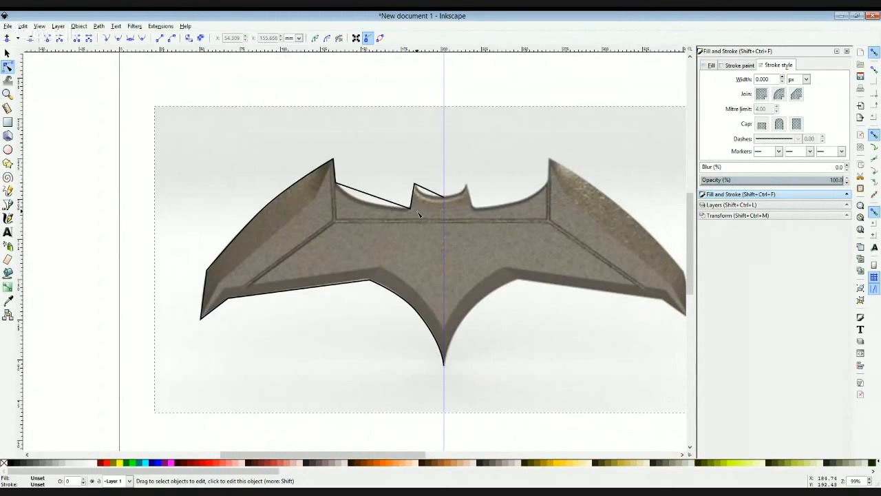
key("plus")
key("plus")
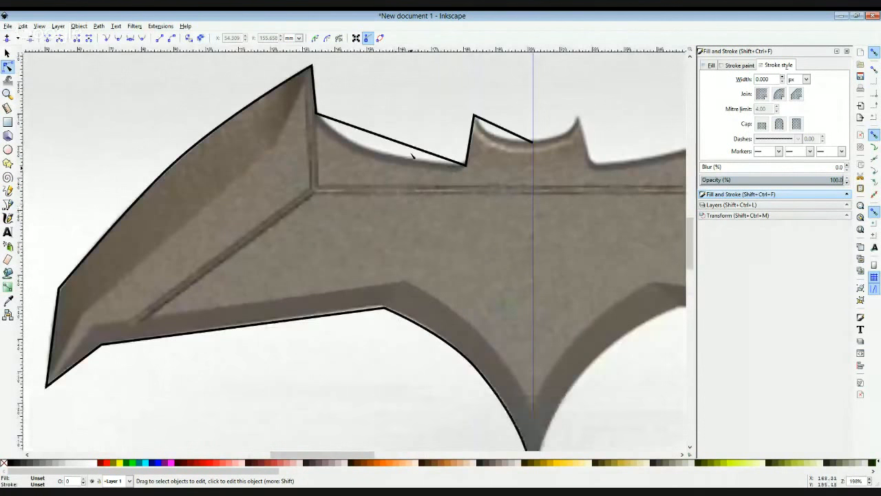
left_click(406, 146)
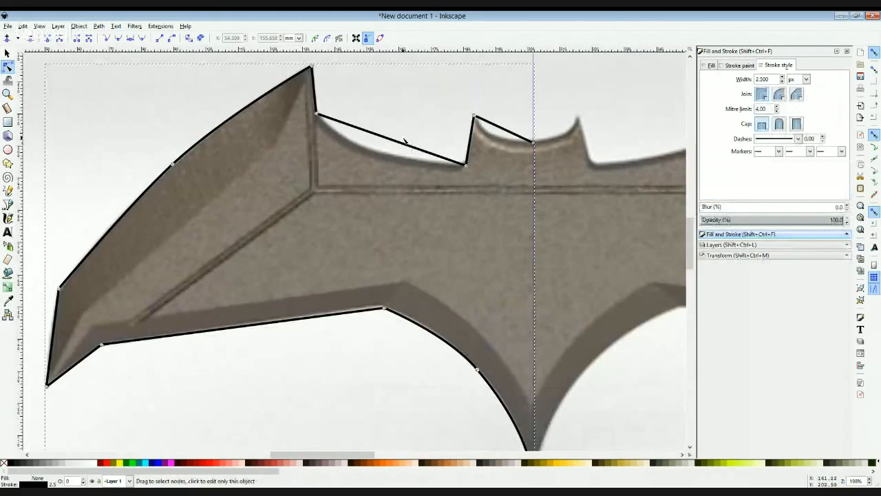
left_click(405, 145)
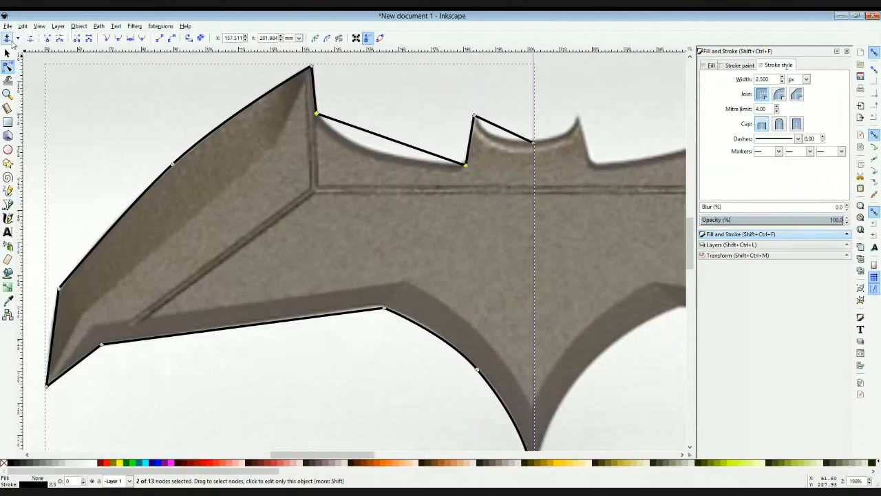
key("Insert")
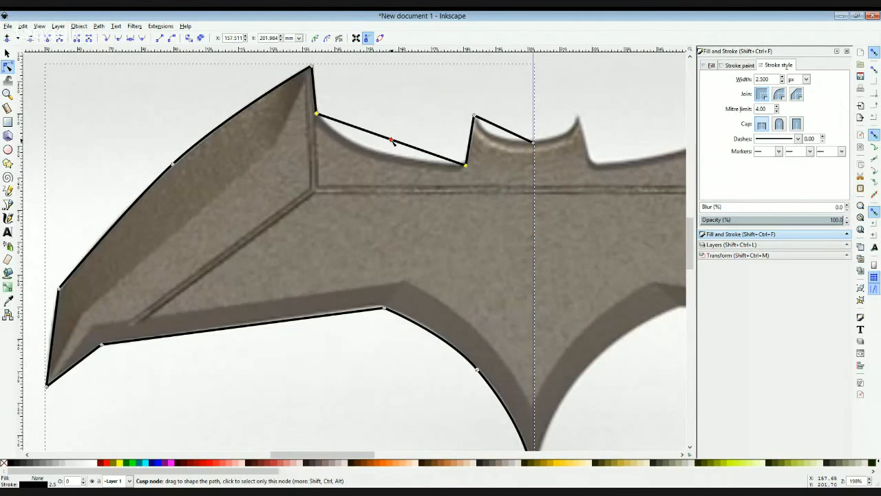
left_click_drag(392, 141, 394, 145)
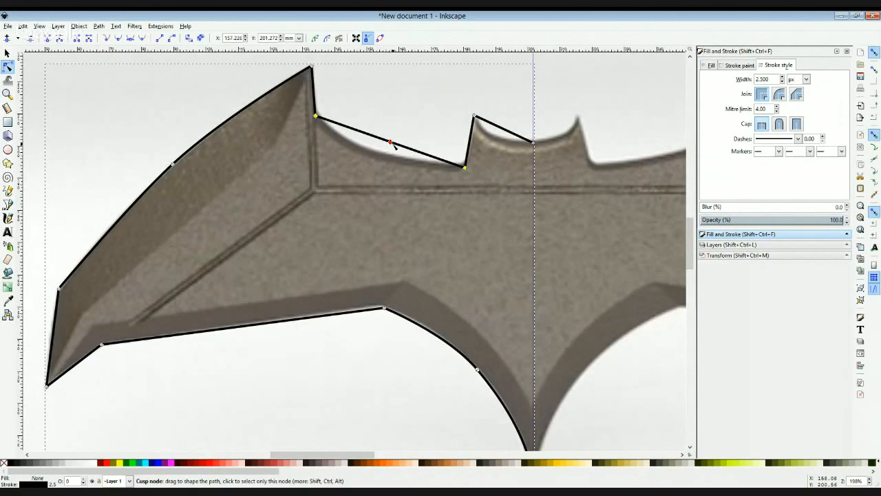
key("ctrl+z")
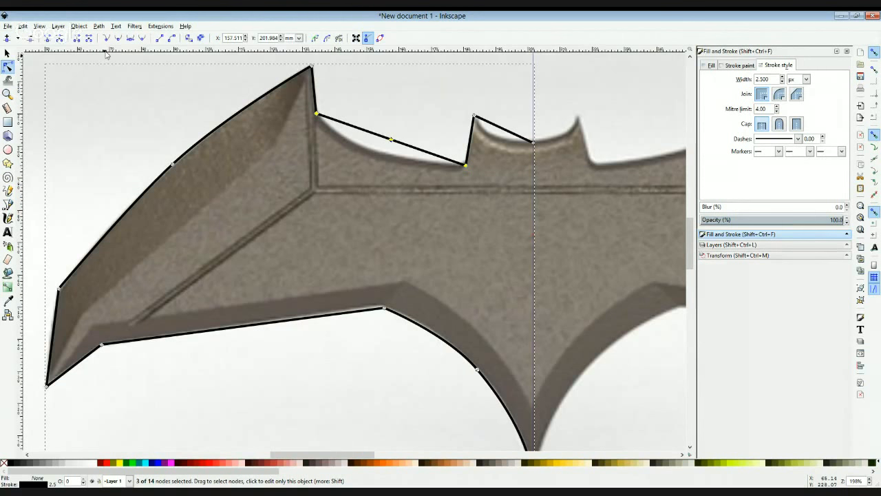
Step: Make the node between wing and ear smooth and place it on the concave edge at about X 151.1, Y 198.85 mm
left_click(392, 140)
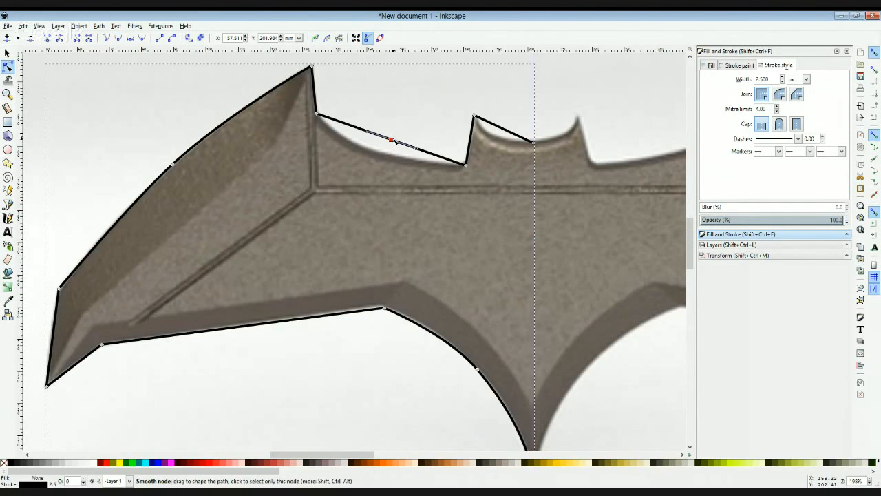
left_click_drag(393, 140, 342, 141)
key("Escape")
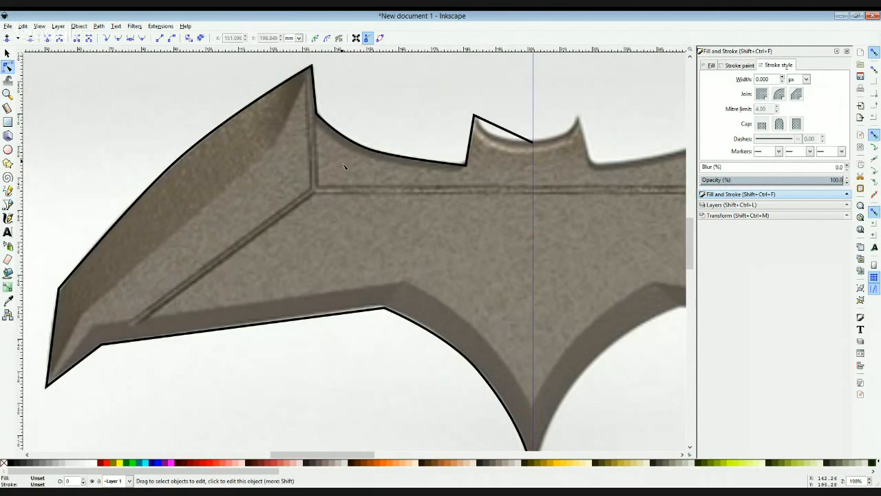
Step: Insert a middle node in the straight segment between the left ear's tip and the centre guide
scroll(369, 181, "up", 1)
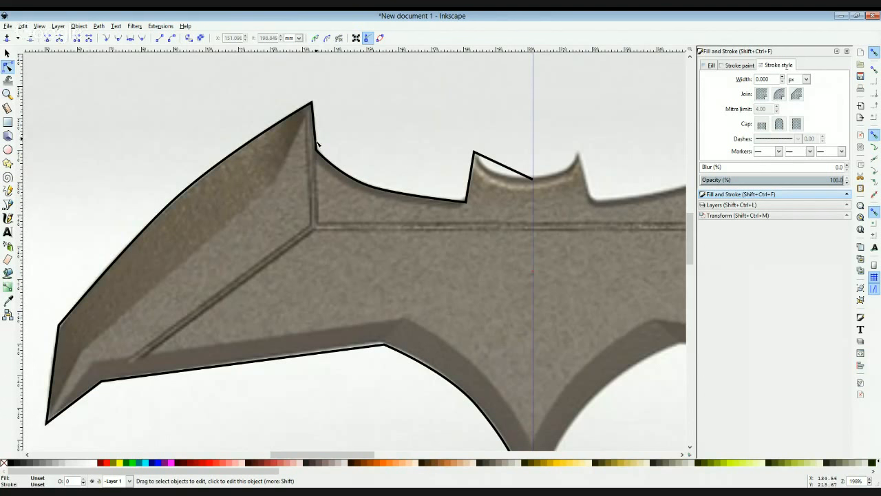
left_click(510, 169)
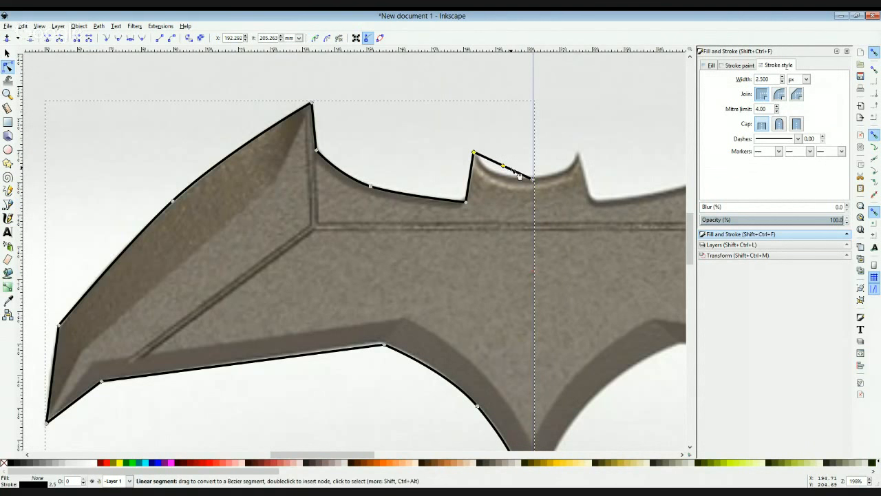
left_click(510, 162)
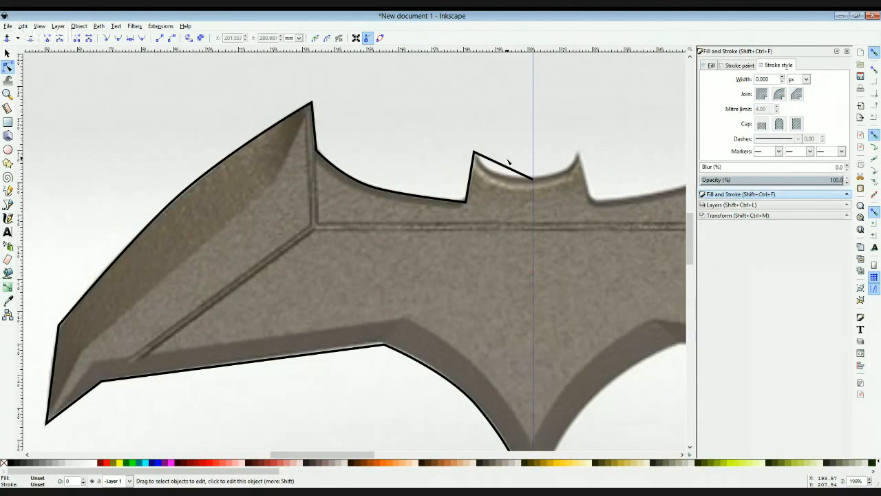
Step: Move the head's middle node about 1.85 mm left and 2.71 mm down onto the curved edge, and make it smooth
double_click(505, 166)
left_click_drag(505, 166, 497, 175)
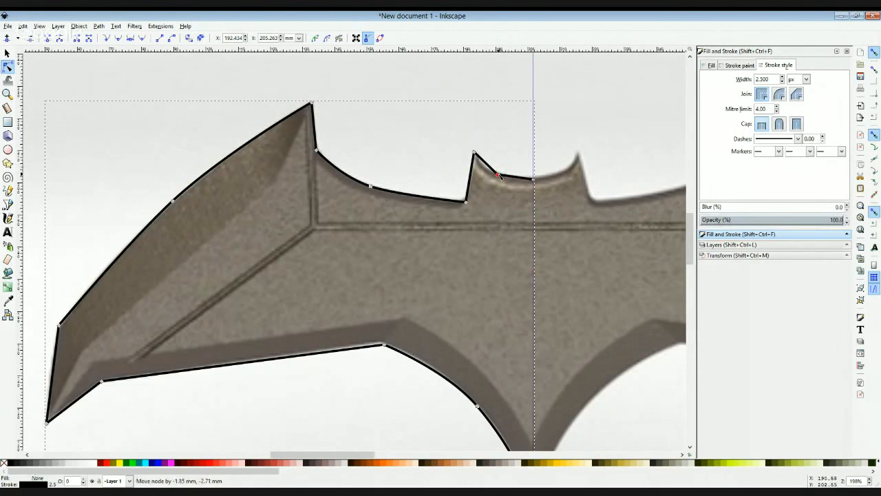
left_click(129, 38)
left_click(501, 163)
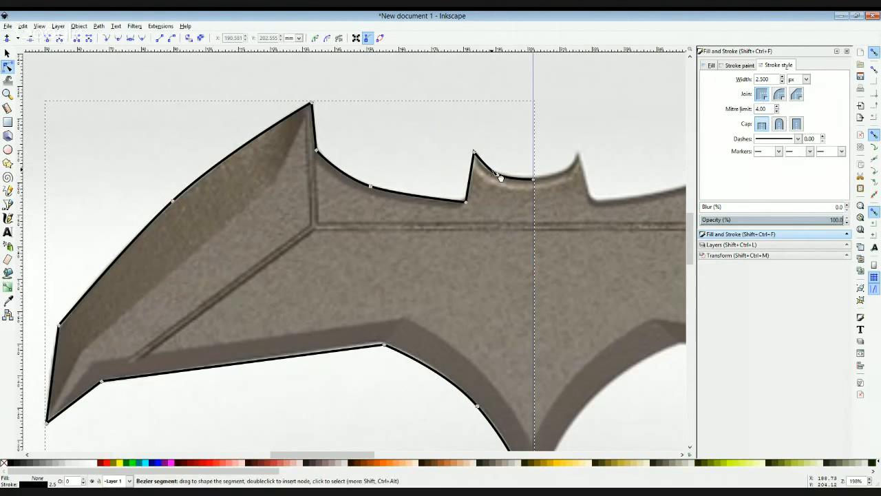
Step: Curve the segment between the left ear's tip and the head's middle node onto the edge by extending the middle node's handle toward the ear
left_click(501, 178)
key("plus")
key("plus")
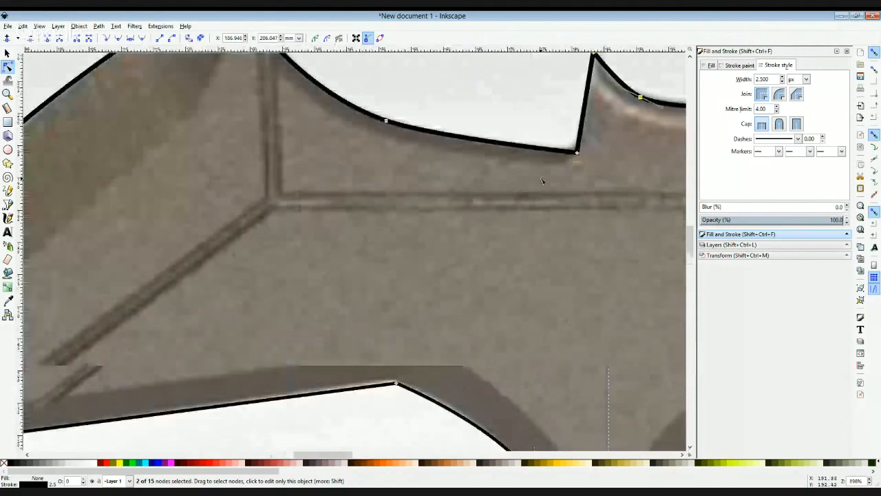
key("space")
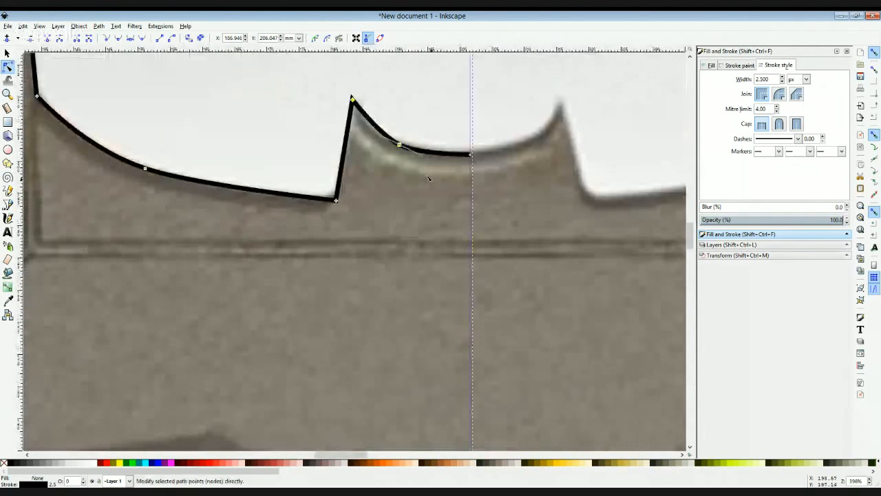
left_click_drag(405, 145, 372, 134)
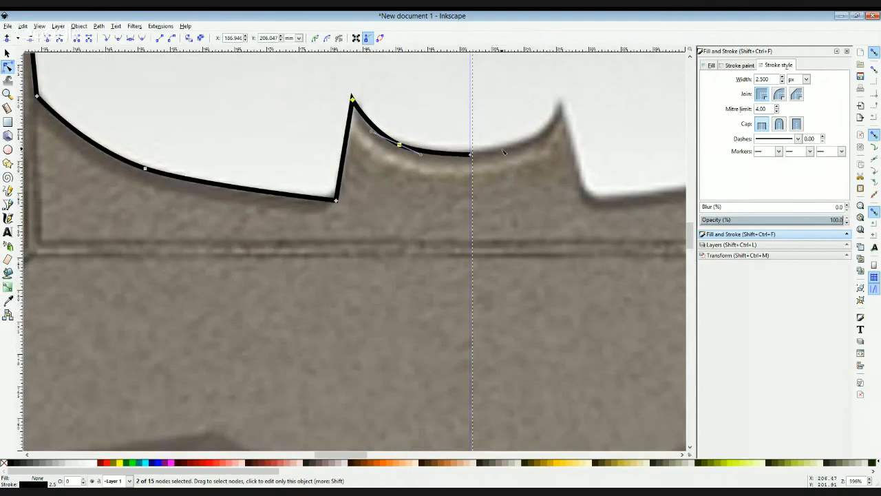
Step: Delete the extra node beyond the centre guide and move the head's end node just short of the guide, to about X 200.1, Y 201.1 mm
left_click_drag(474, 154, 499, 152)
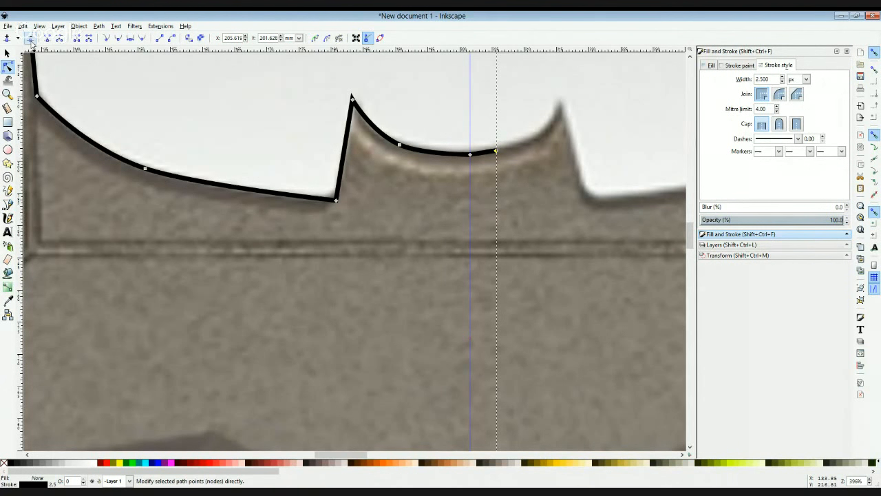
left_click(30, 40)
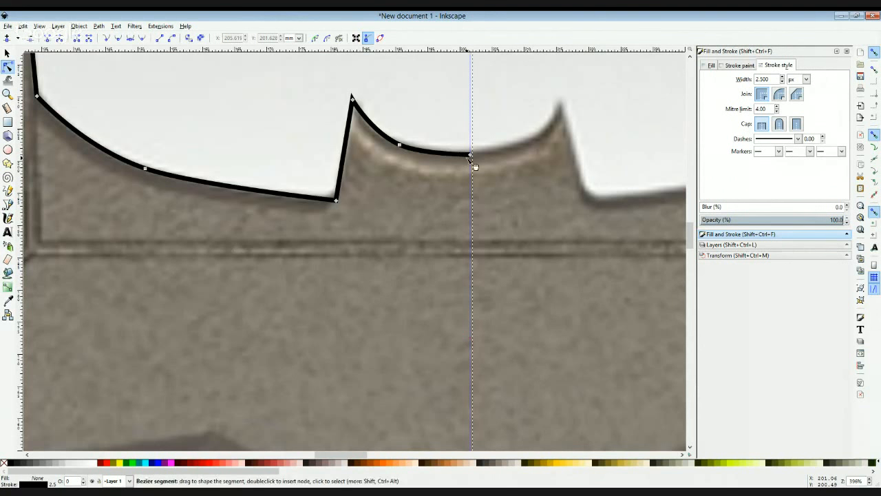
left_click_drag(472, 157, 463, 158)
left_click_drag(464, 159, 461, 155)
left_click(438, 164)
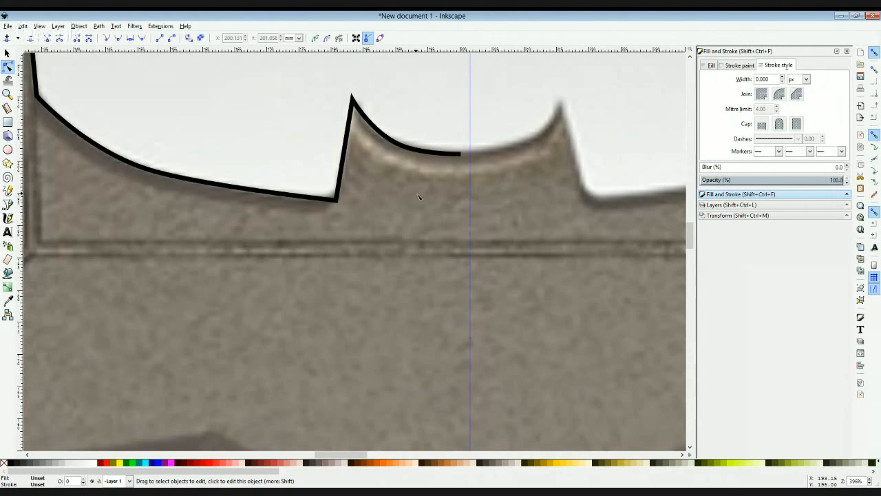
Step: Delete the batarang image to view the bare traced outline, and undo the deletion
scroll(420, 200, "down", 4, "ctrl")
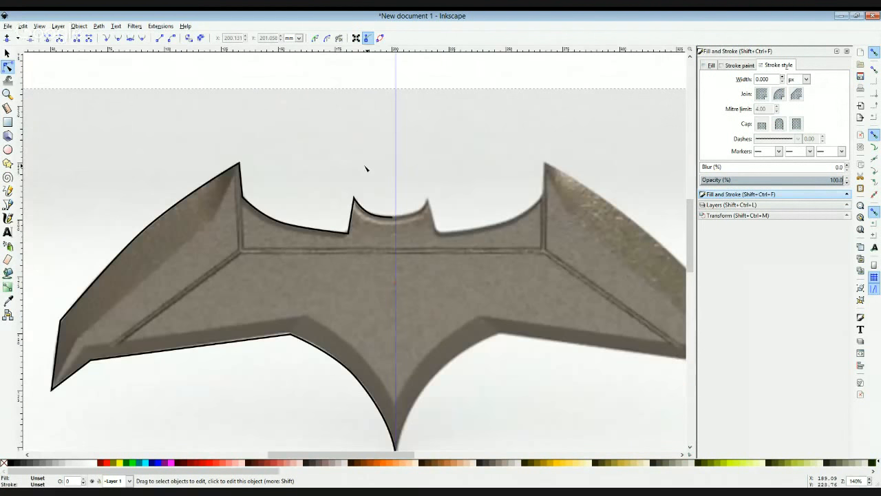
scroll(368, 170, "down", 3, "ctrl")
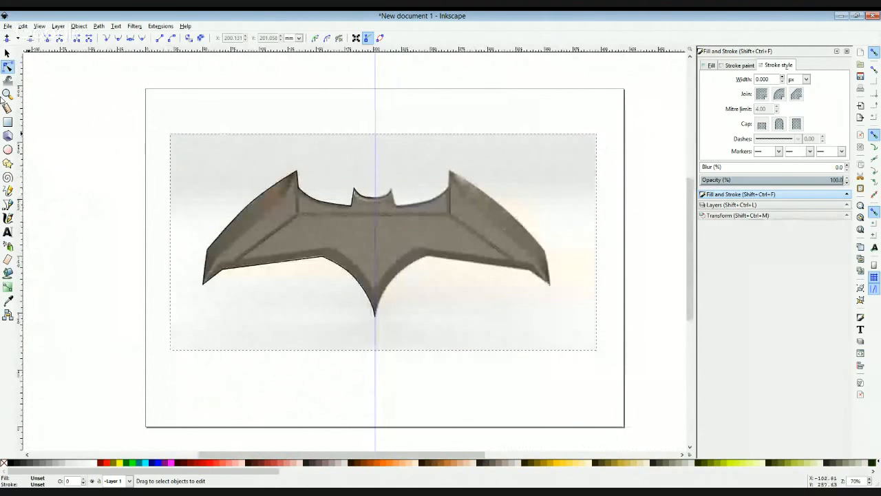
left_click(8, 53)
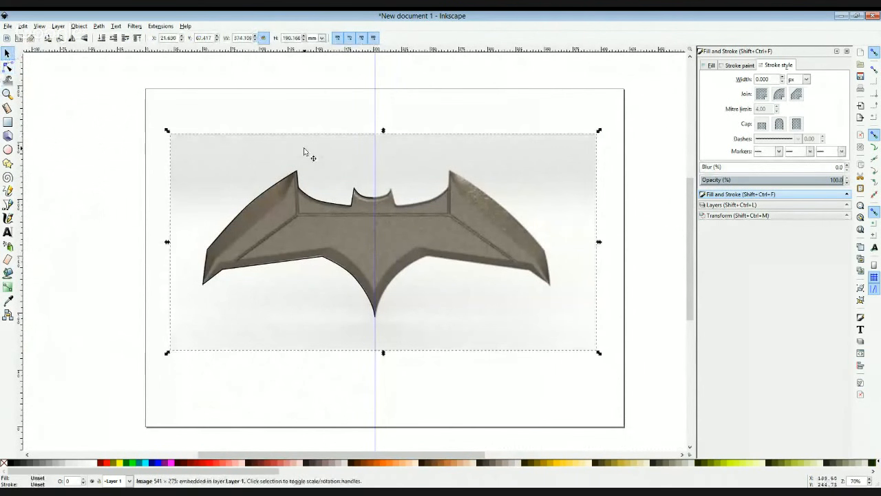
key("Delete")
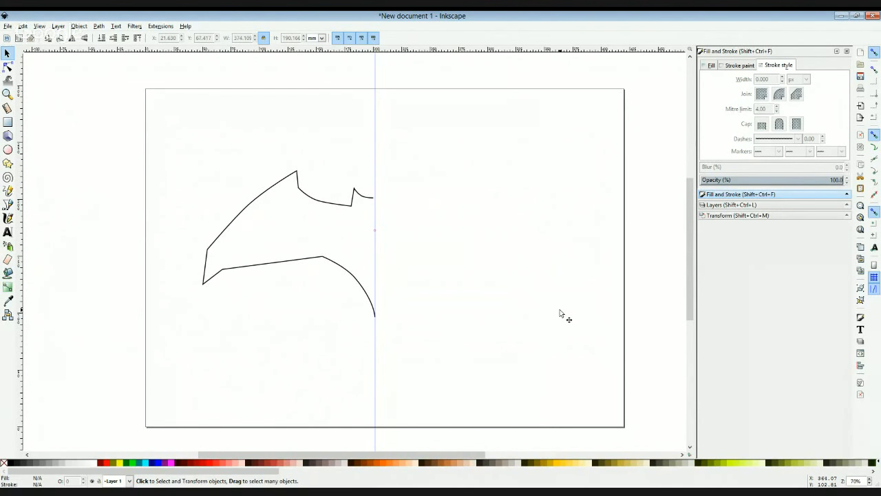
key("ctrl+z")
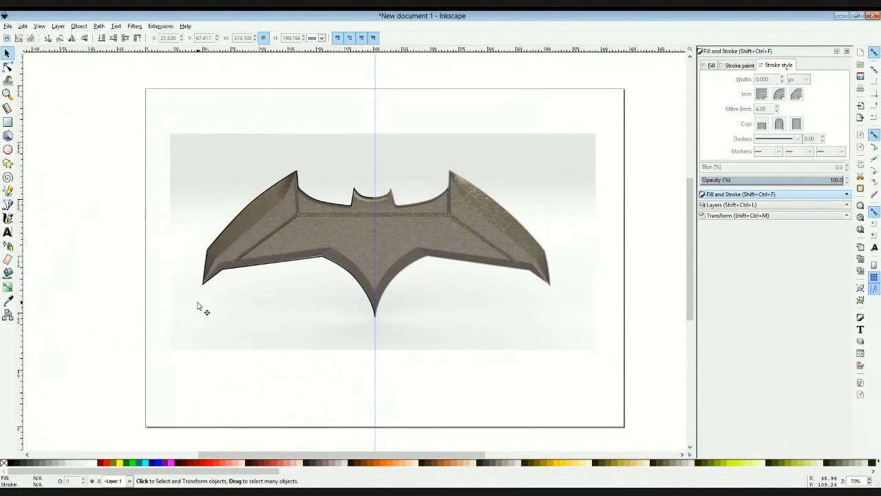
key("plus")
key("plus")
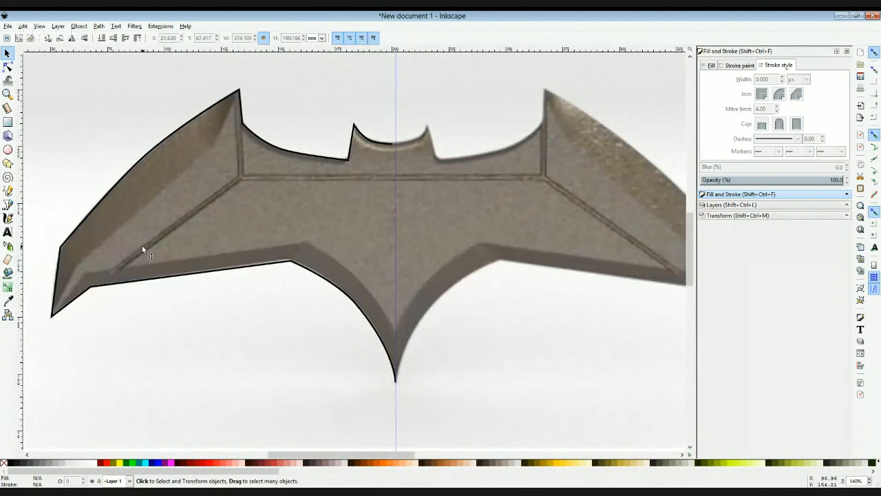
key("space")
left_click_drag(135, 242, 209, 216)
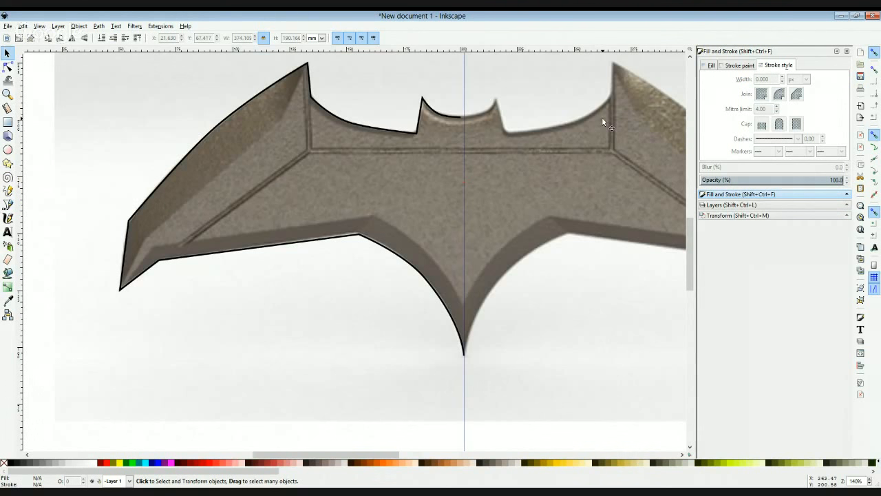
left_click(192, 442)
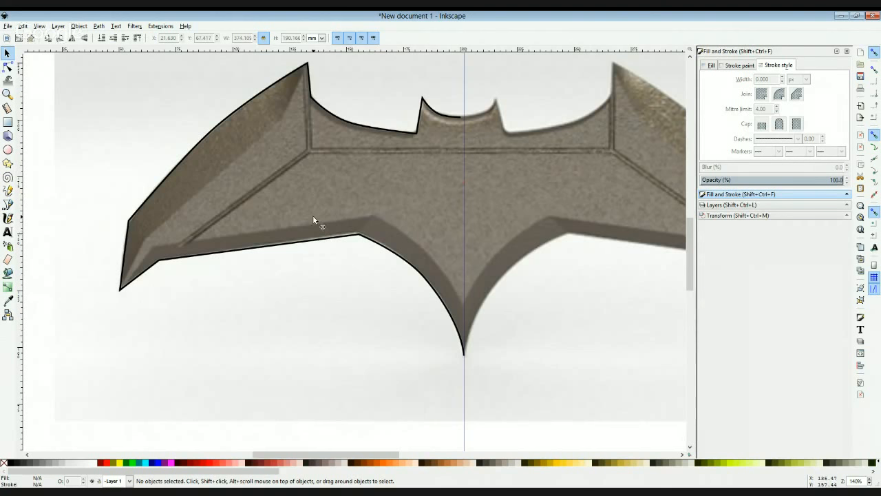
scroll(313, 215, "up", 2)
scroll(312, 216, "down", 2)
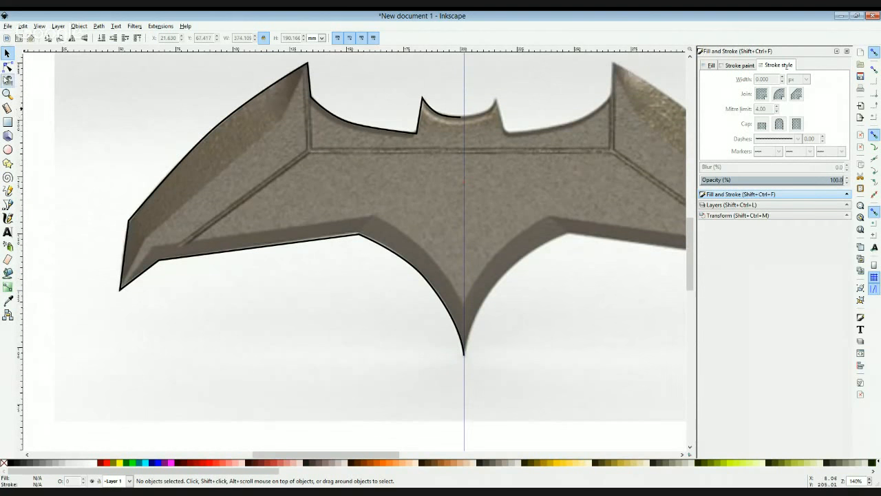
left_click(8, 204)
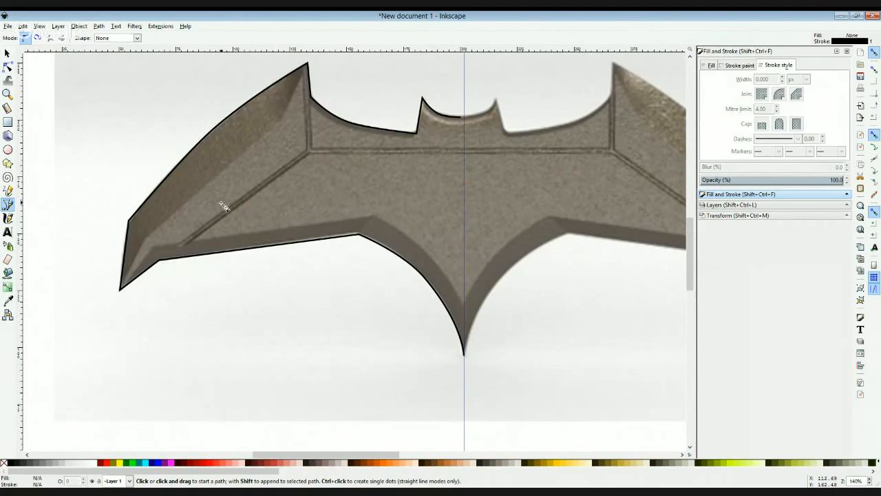
left_click(183, 245)
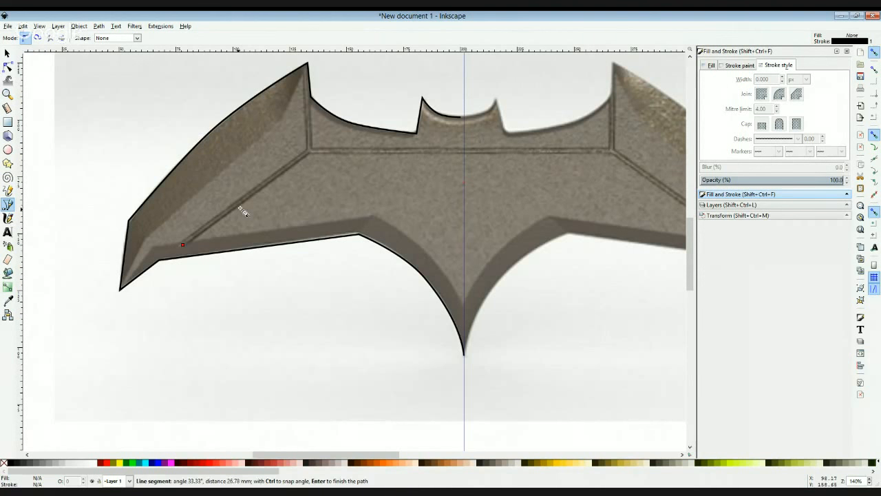
left_click(309, 152)
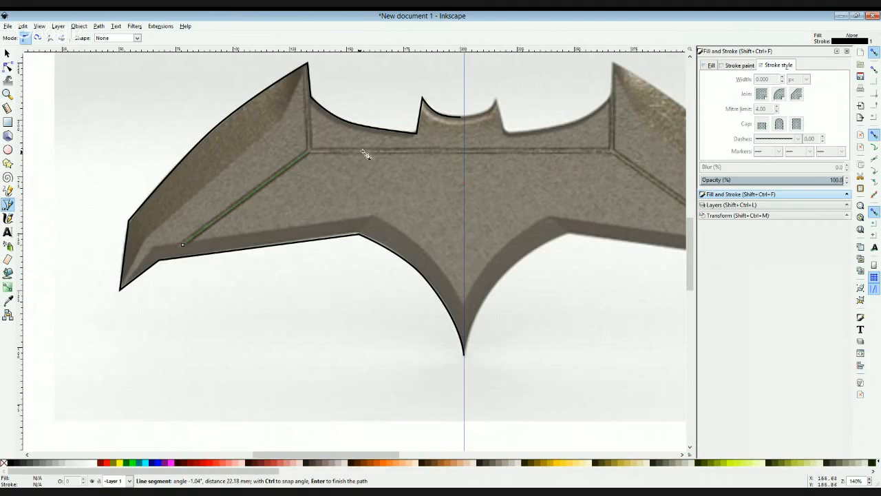
left_click(465, 152)
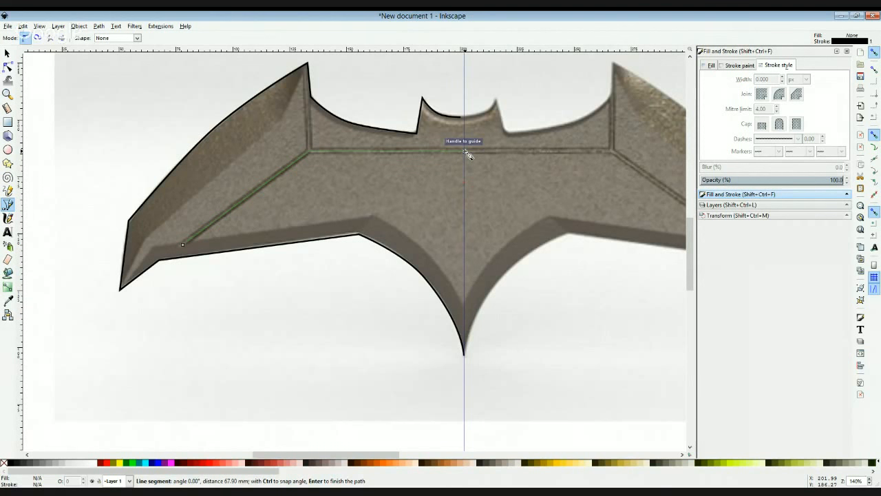
key("Escape")
key("s")
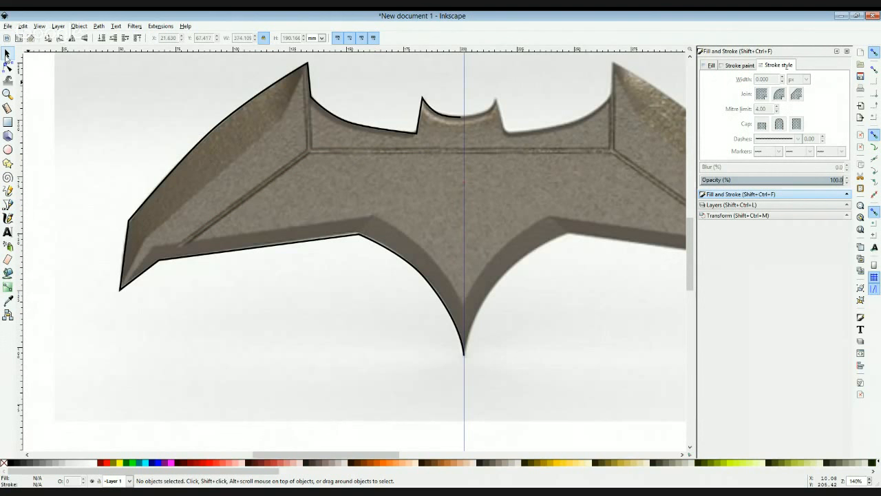
left_click(245, 195)
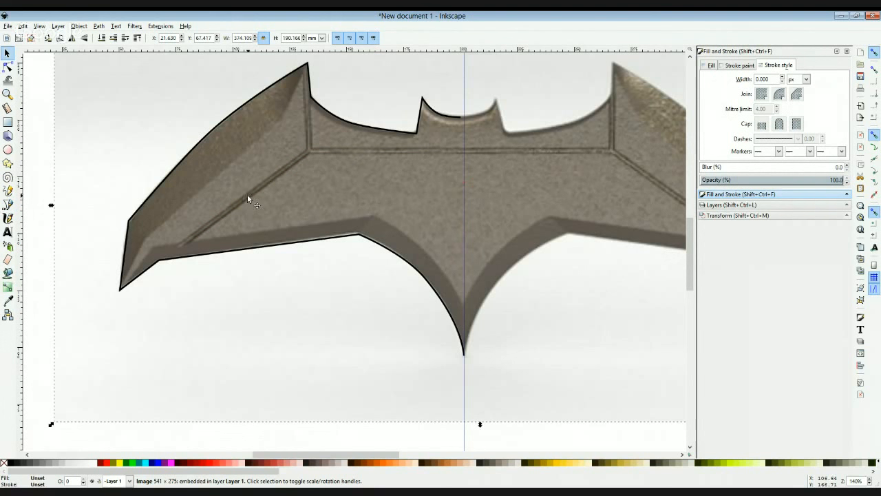
Step: Draw an open straight-segment path along the left groove, from its lower outer end through the inner corner to the centre guide
left_click(7, 204)
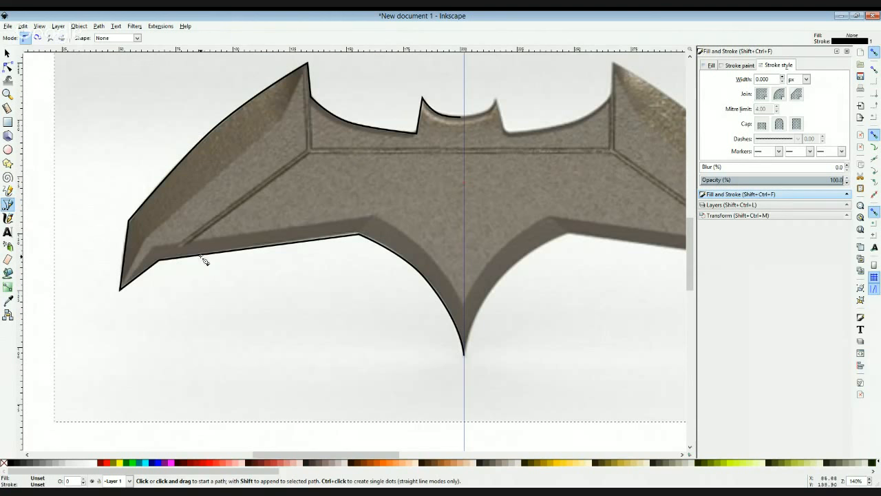
left_click(182, 245)
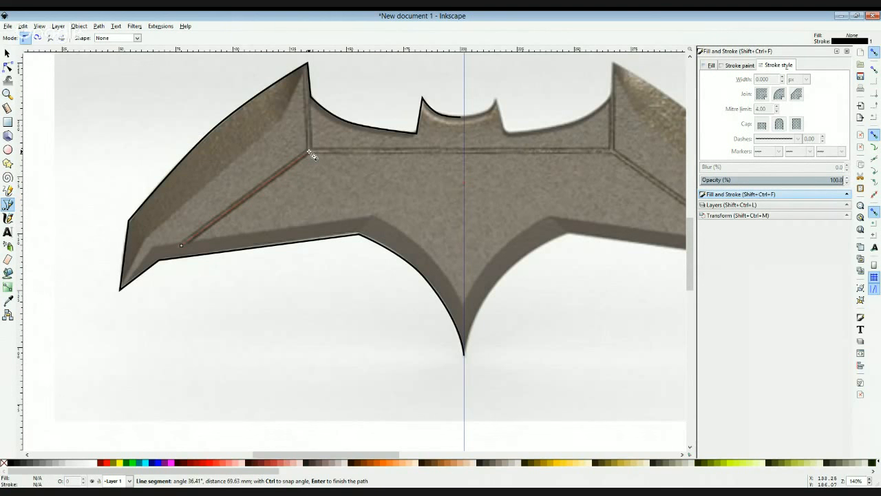
left_click(309, 151)
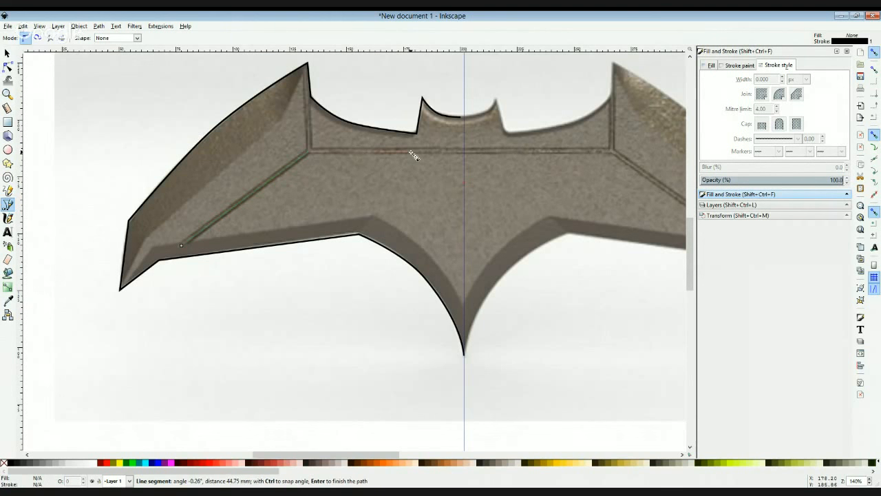
left_click(464, 151)
key("Return")
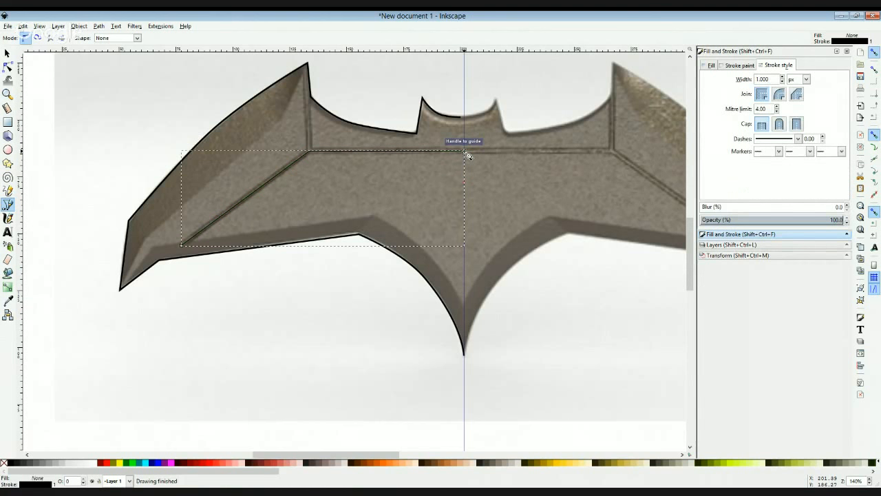
Step: Set the left groove path's stroke width to 5 px
left_click(783, 77)
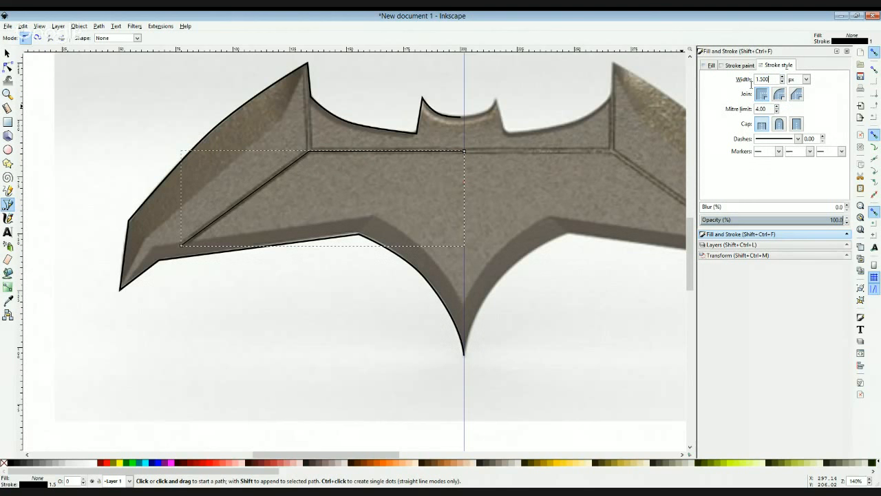
left_click_drag(773, 78, 751, 83)
type("5")
key("Return")
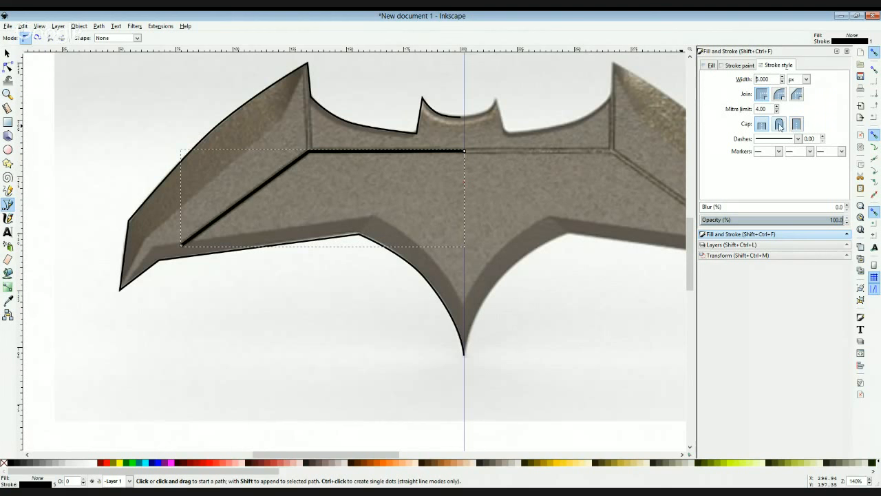
left_click(95, 197)
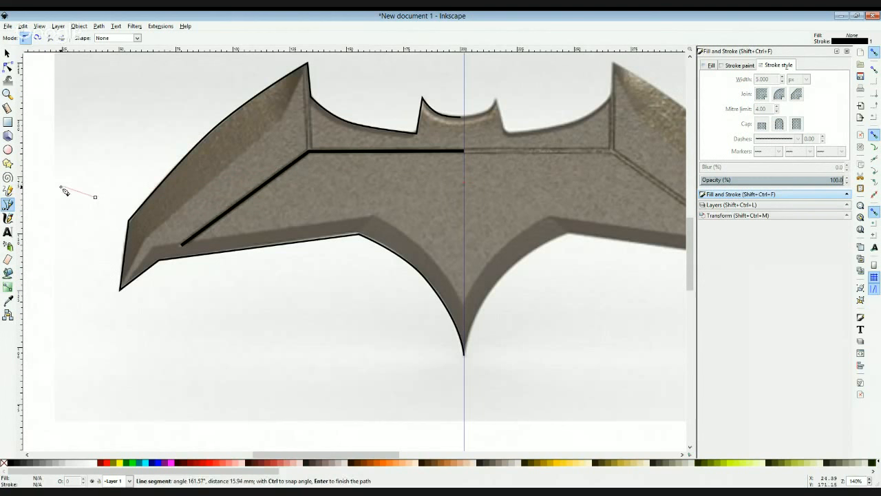
key("Escape")
Step: Draw a straight line along the vertical groove from the groove corner to the left wing's upper tip, with a 5 px stroke width
left_click(309, 151)
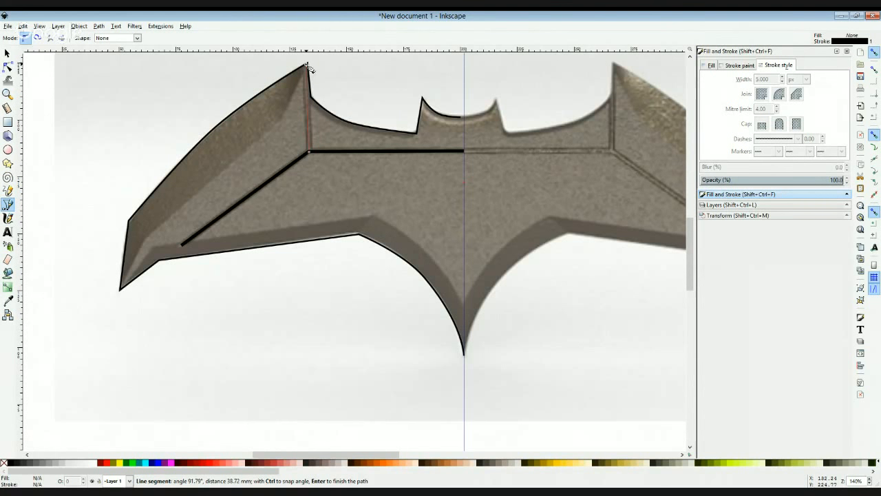
scroll(308, 65, "up", 3)
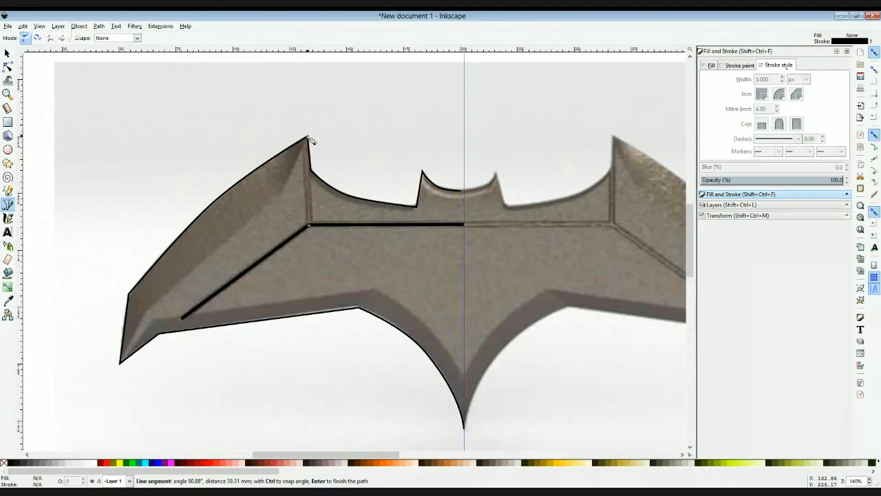
left_click(308, 138)
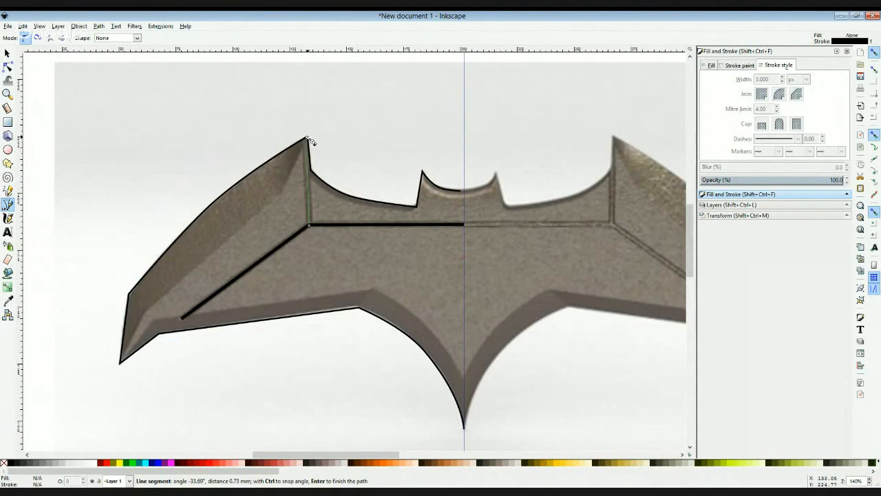
double_click(308, 138)
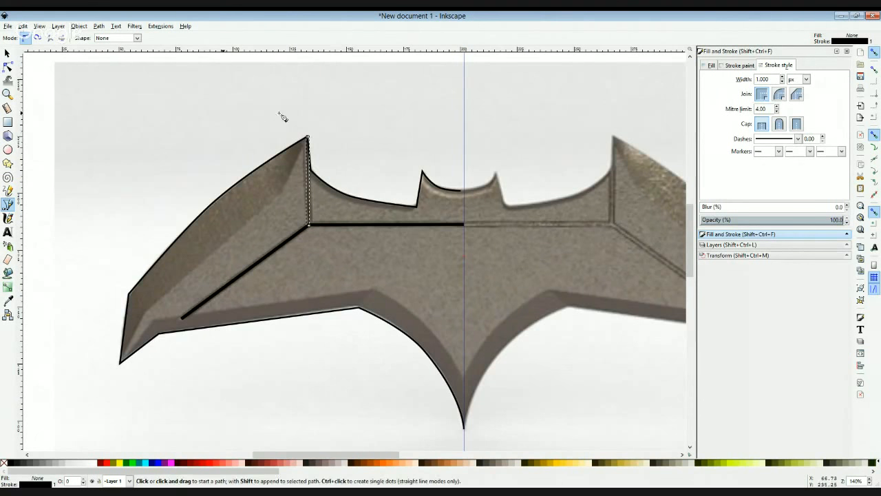
double_click(769, 79)
type("5")
key("Return")
left_click(7, 53)
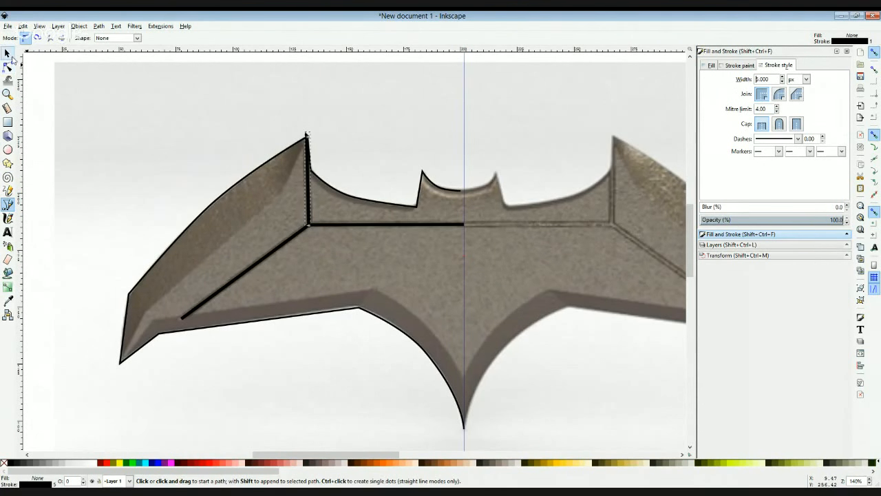
left_click(325, 175)
left_click(309, 172)
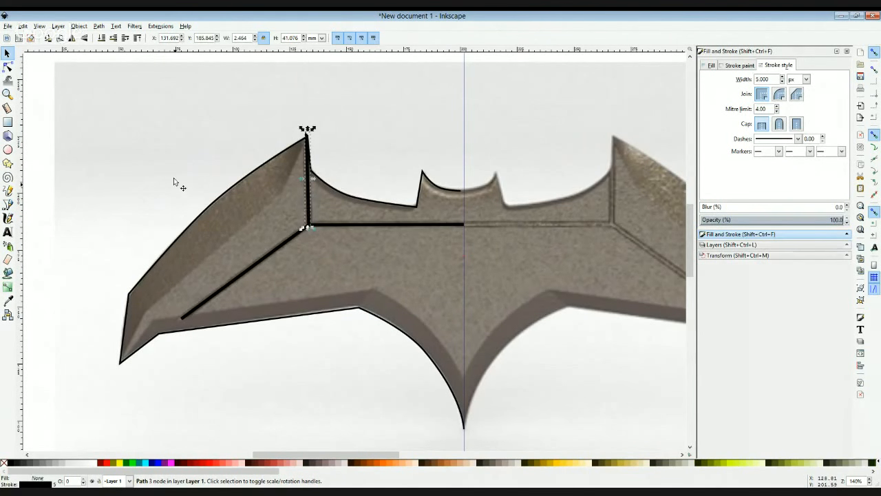
left_click(285, 242)
scroll(283, 241, "down", 2)
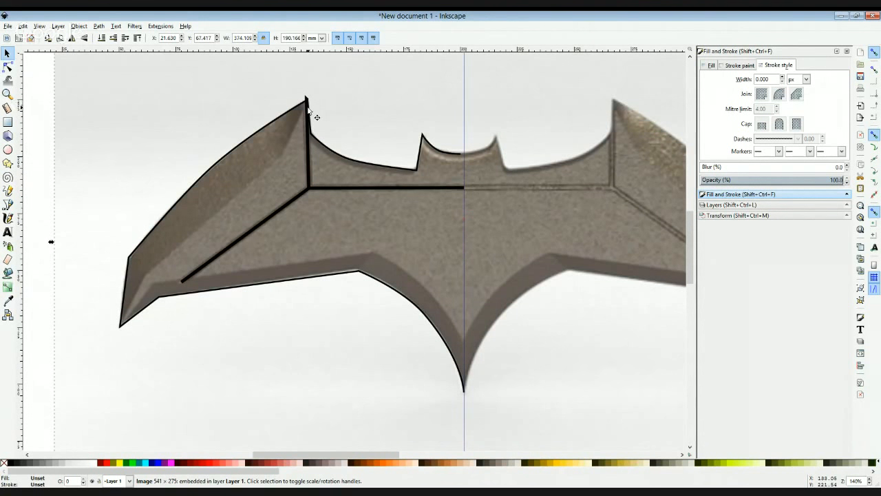
scroll(294, 127, "up", 3)
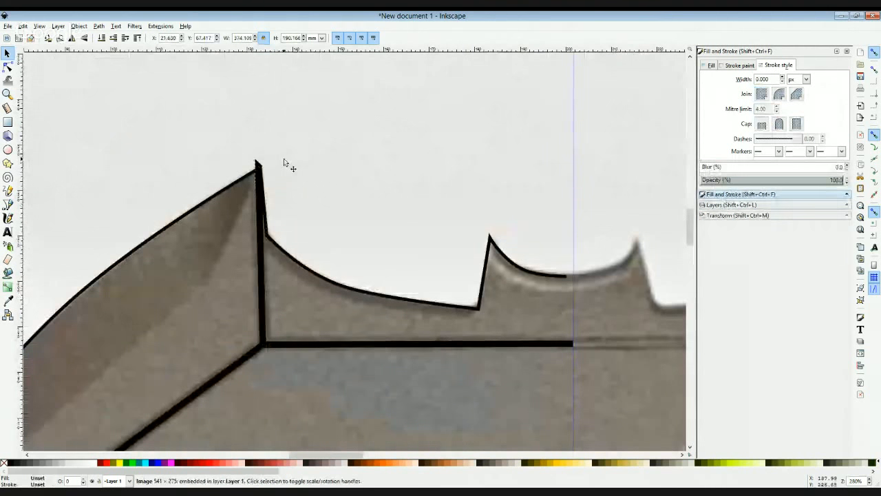
scroll(323, 182, "down", 3)
key("ctrl+minus")
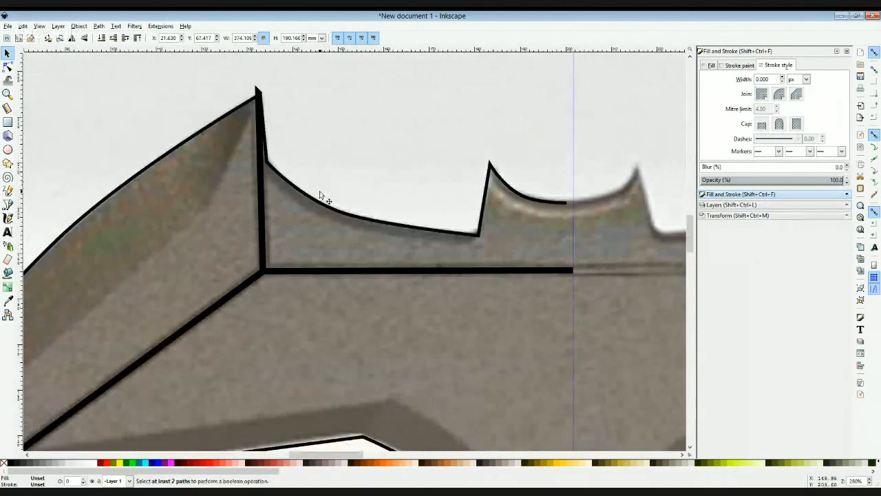
scroll(320, 191, "down", 2)
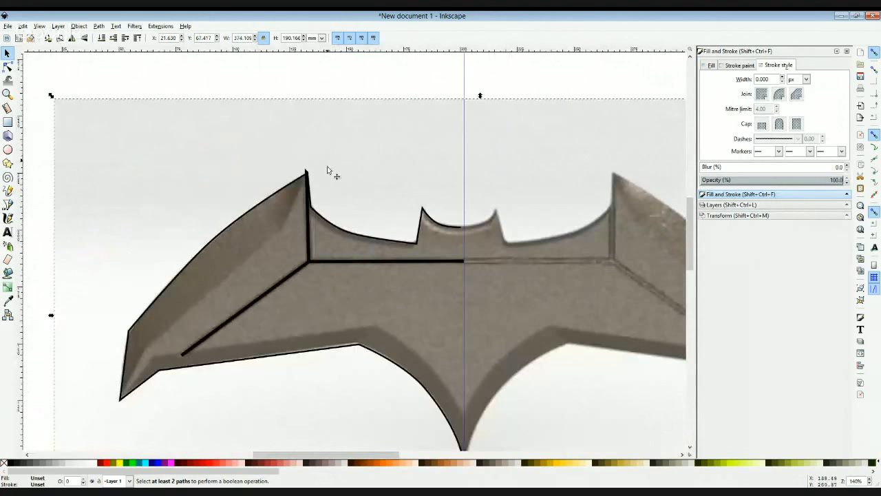
scroll(328, 172, "down", 2)
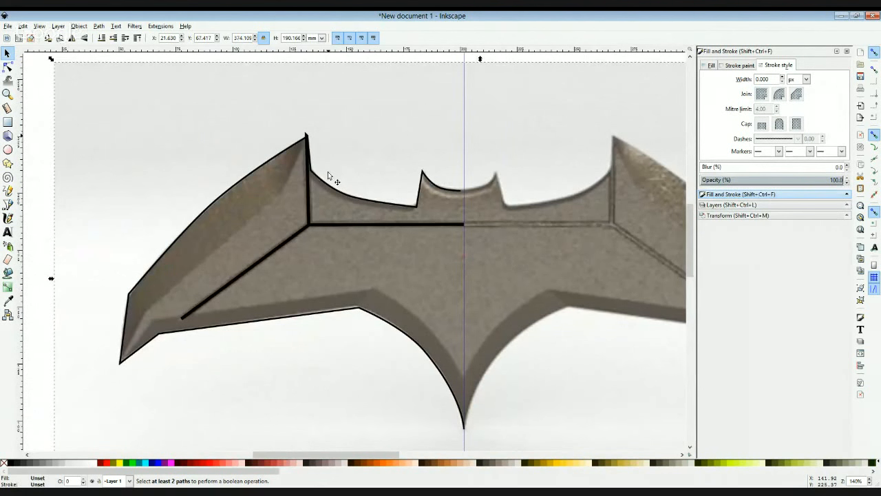
scroll(328, 172, "down", 2)
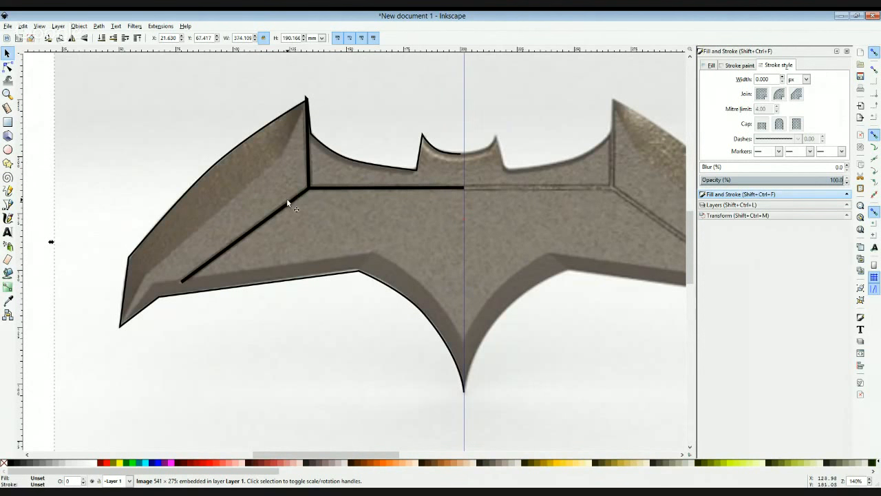
Step: Draw an open straight-segment path along the upper bevel edge, from the left wing's lower tip through both bevel corners to its upper tip
left_click(7, 205)
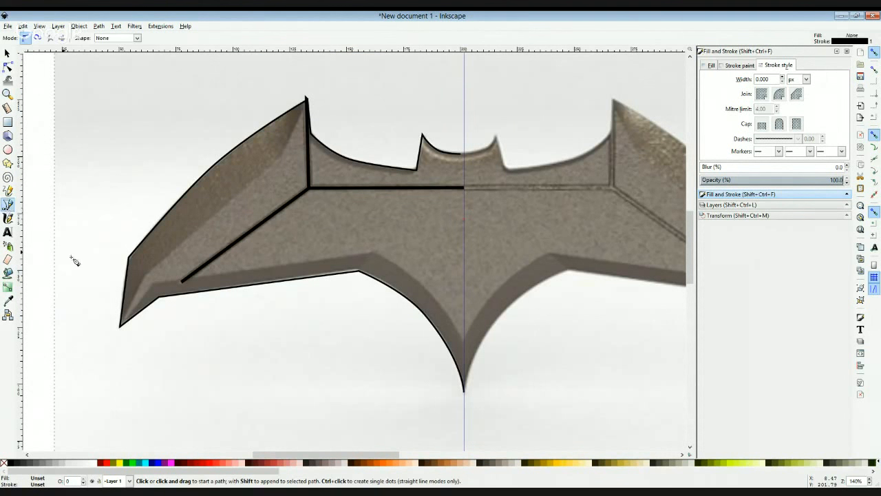
left_click(120, 327)
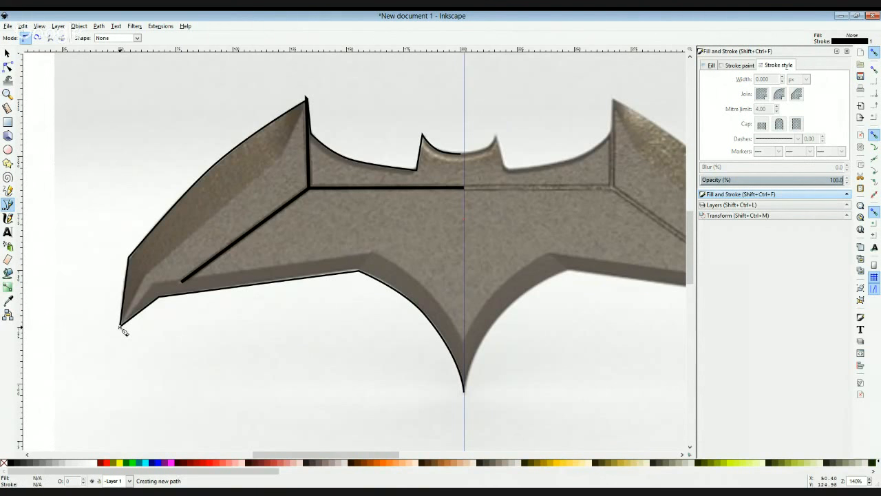
left_click(147, 277)
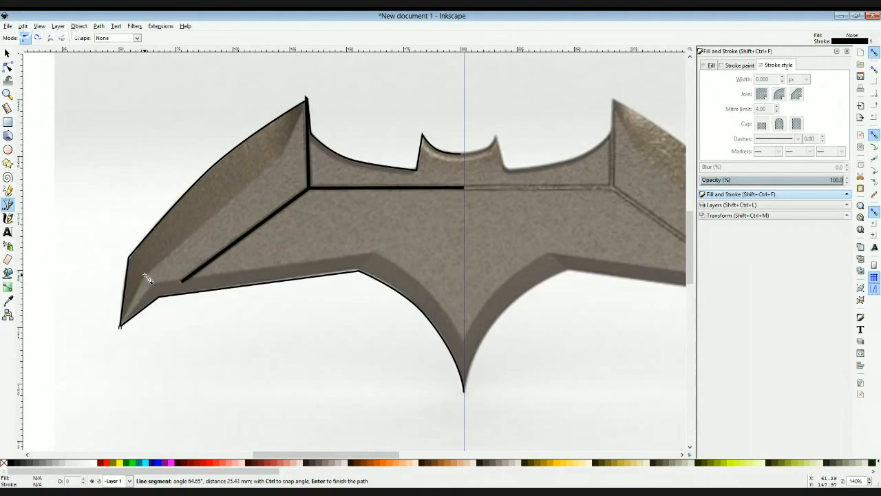
left_click(283, 151)
double_click(305, 101)
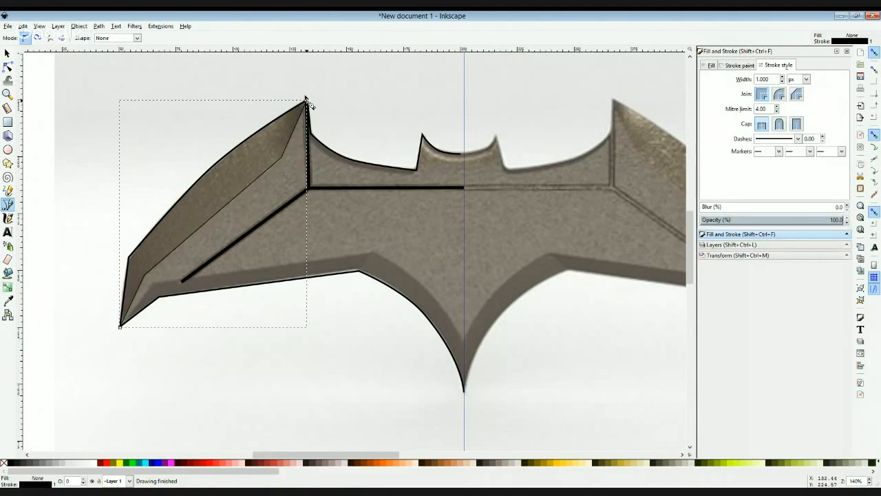
left_click(7, 54)
left_click(89, 90)
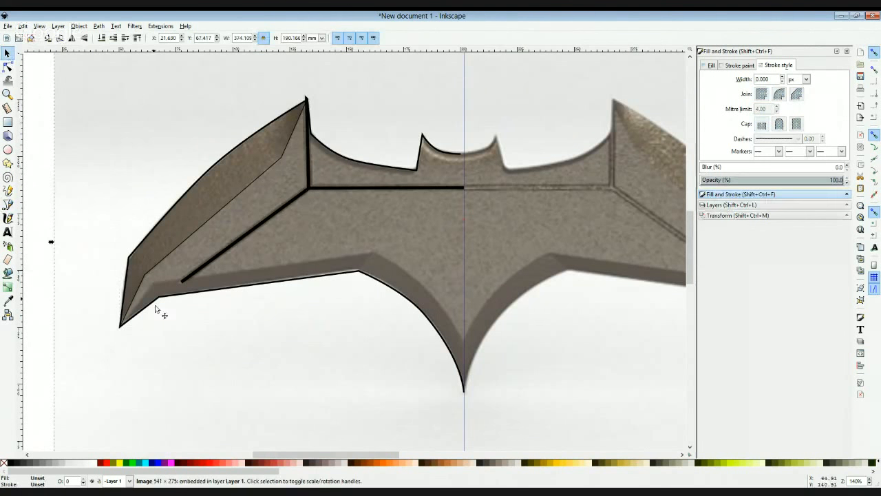
Step: Draw an open path along the lower bevel edge, from the left wing's lower tip through its corners and a curved node to the centre guide
left_click(7, 204)
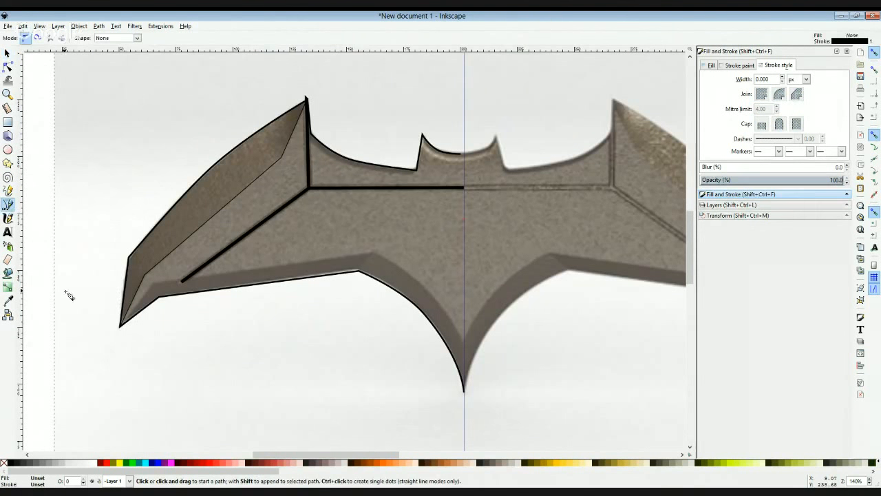
left_click(120, 328)
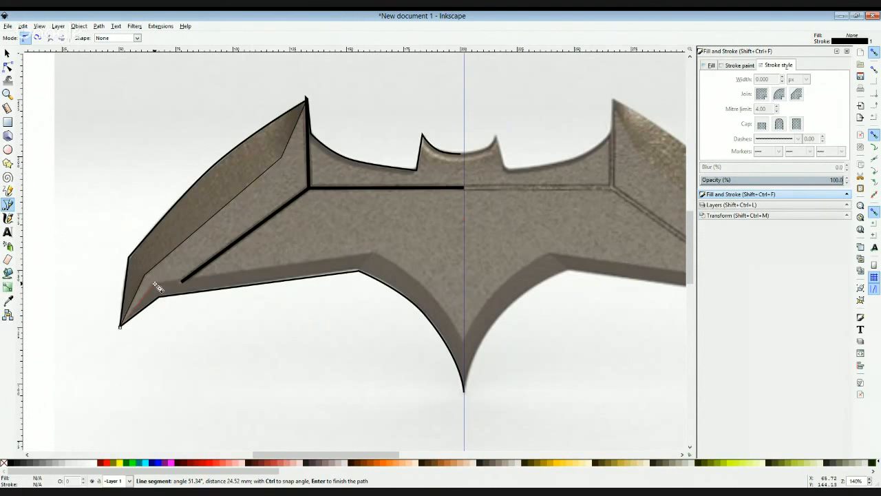
left_click(157, 285)
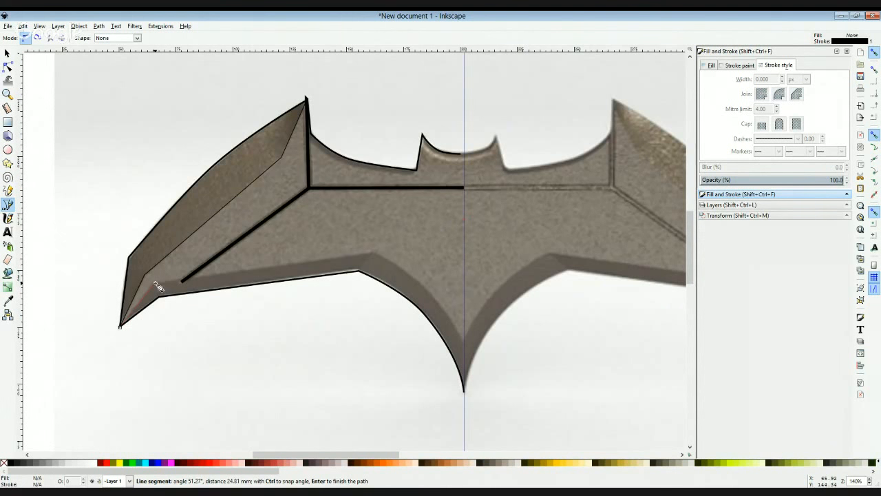
left_click(372, 255)
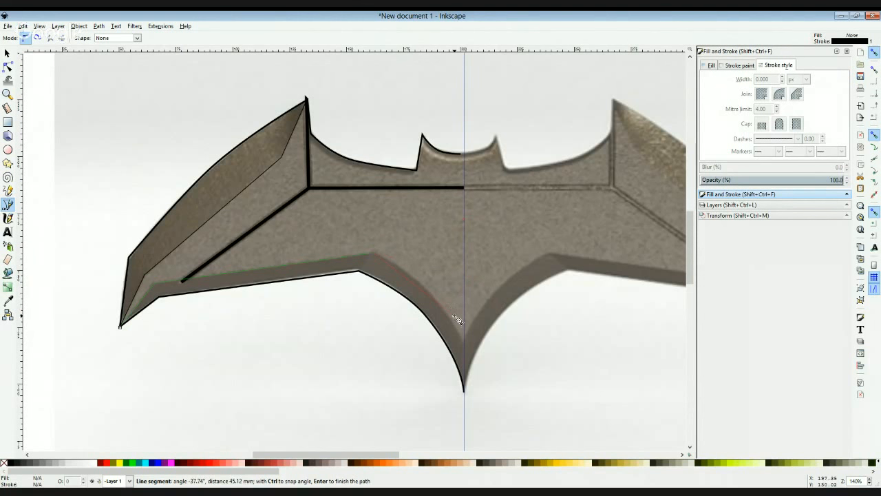
left_click(430, 290)
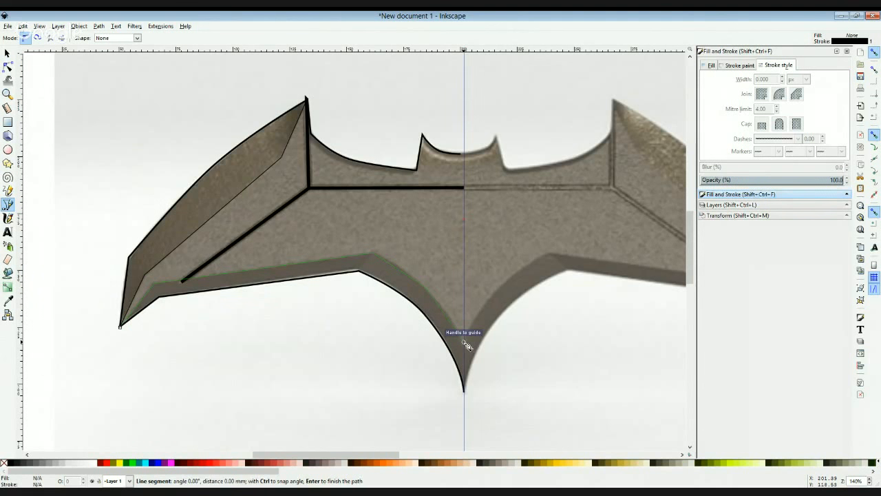
double_click(464, 342)
left_click(8, 68)
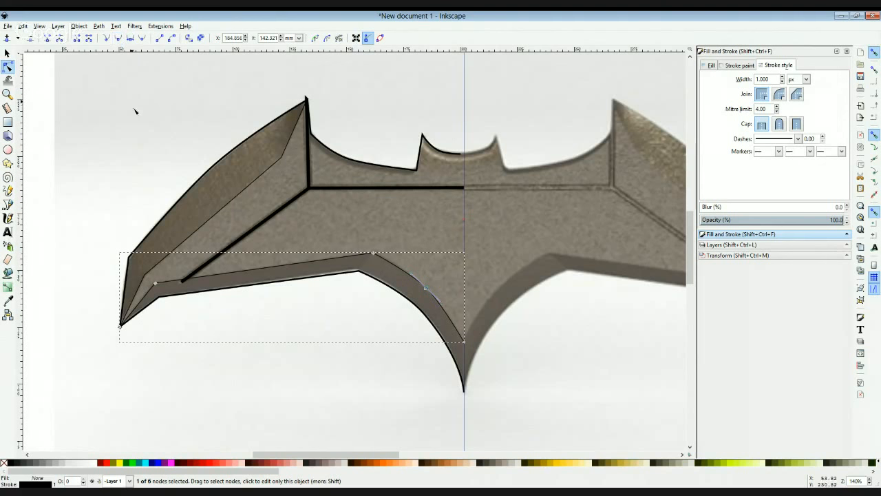
left_click(8, 53)
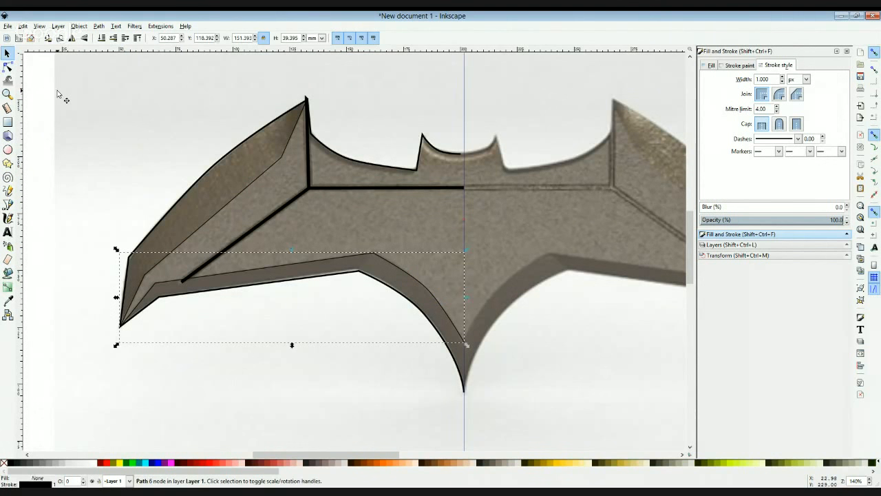
left_click(59, 97)
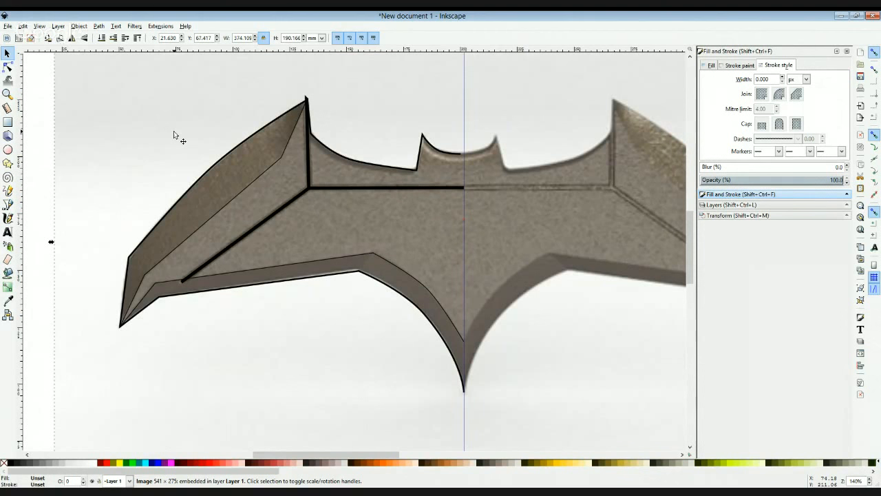
Step: Delete the two thick groove paths, the vertical line and the angled one running to the centre guide
scroll(135, 113, "down", 3)
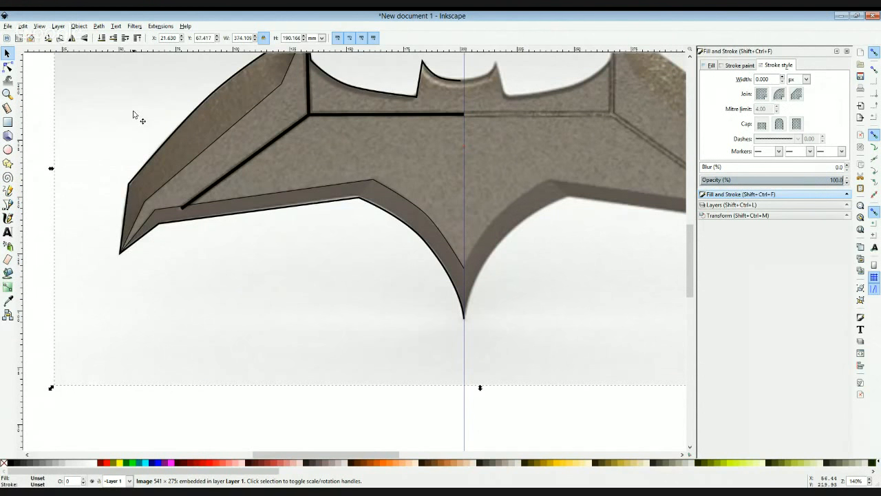
scroll(135, 115, "up", 2)
left_click(309, 154)
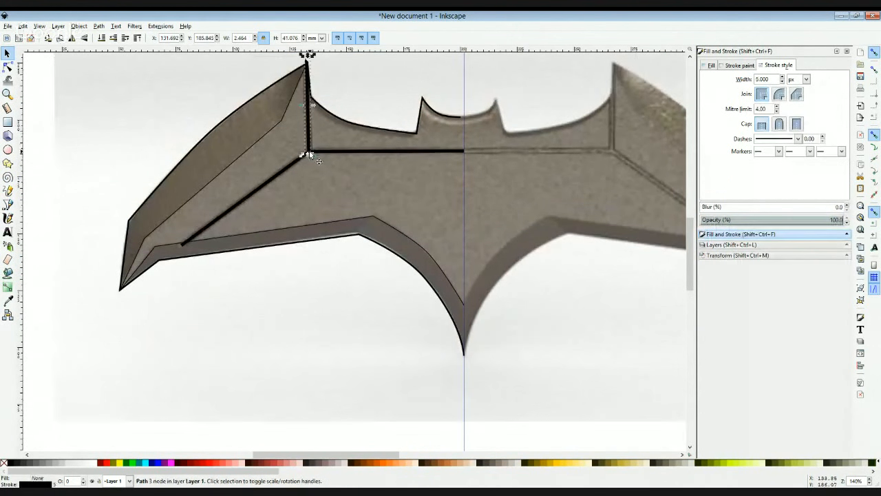
left_click(316, 135)
left_click(314, 148)
key("Delete")
left_click(322, 152)
key("Delete")
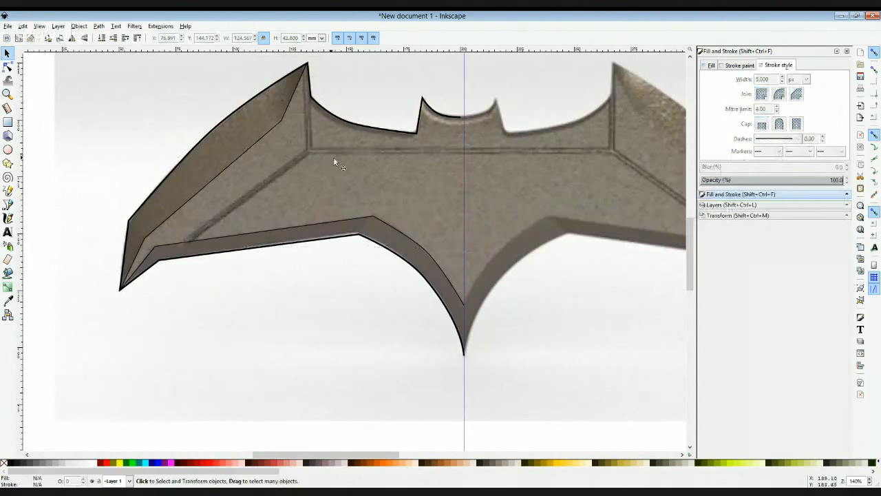
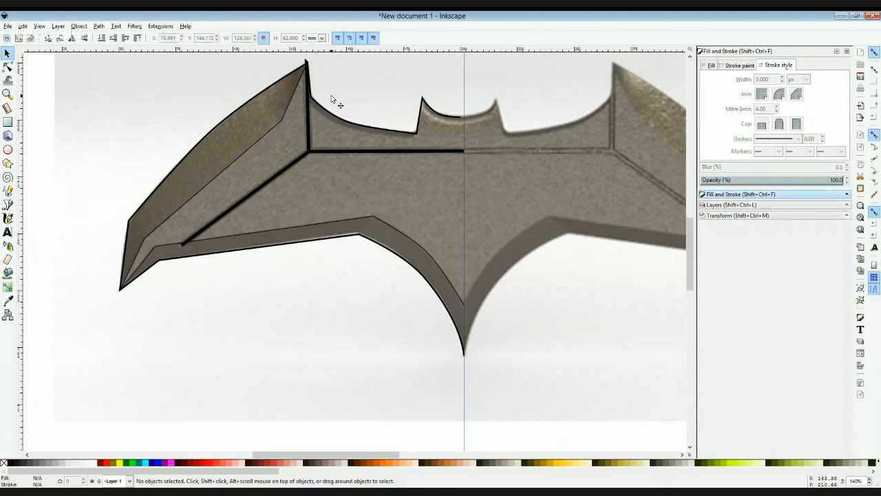
Step: Move the outline's corner node on the lower wing edge onto the image edge, and adjust the neighbouring curve node's handles to follow the curve
scroll(282, 221, "up", 1)
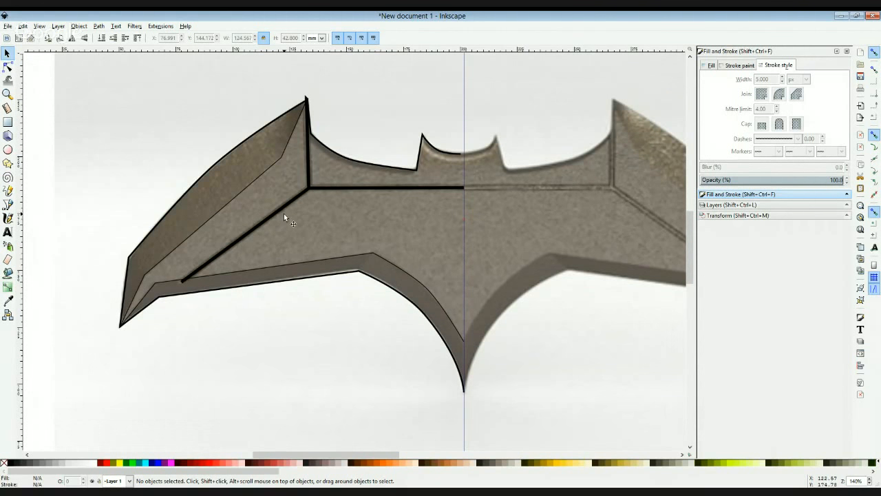
scroll(284, 214, "up", 2)
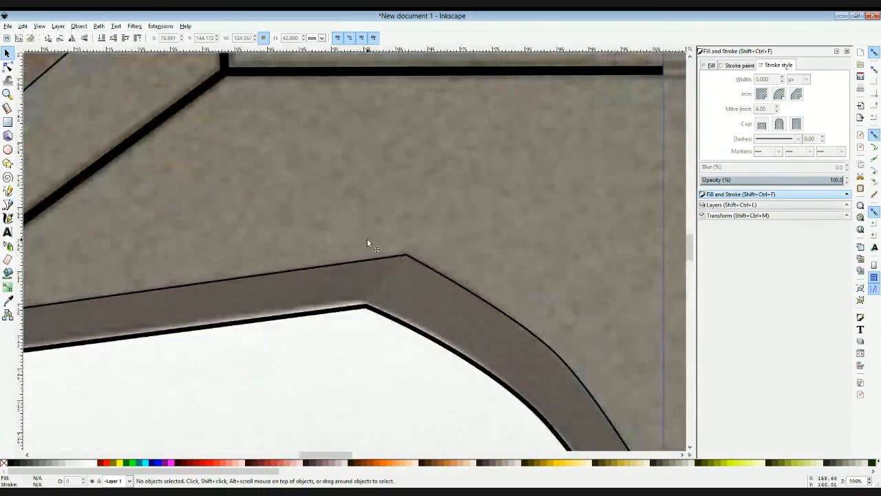
scroll(369, 247, "up", 1)
scroll(370, 252, "down", 7)
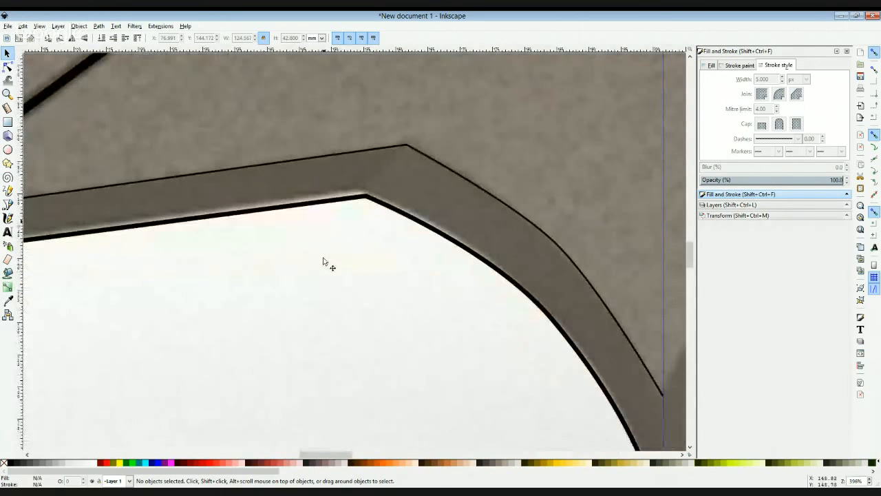
scroll(328, 234, "down", 1)
left_click(8, 67)
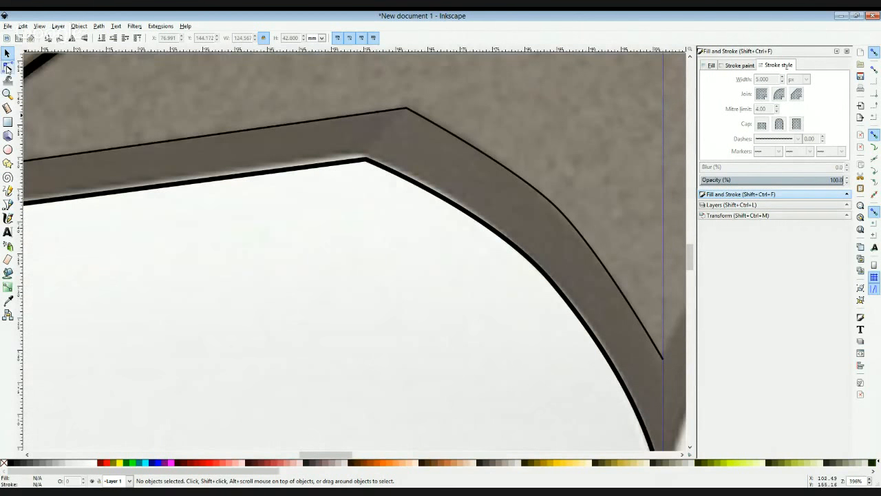
left_click(366, 161)
left_click_drag(365, 161, 363, 157)
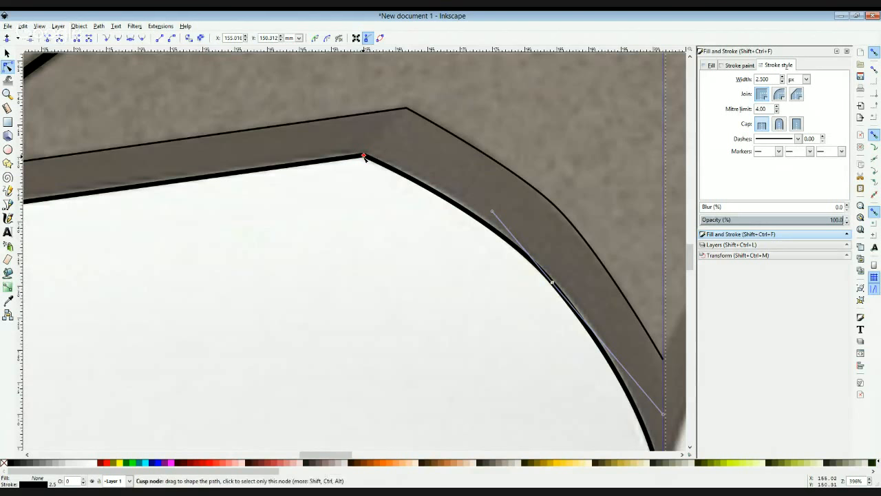
left_click_drag(493, 214, 486, 205)
scroll(448, 200, "down", 3)
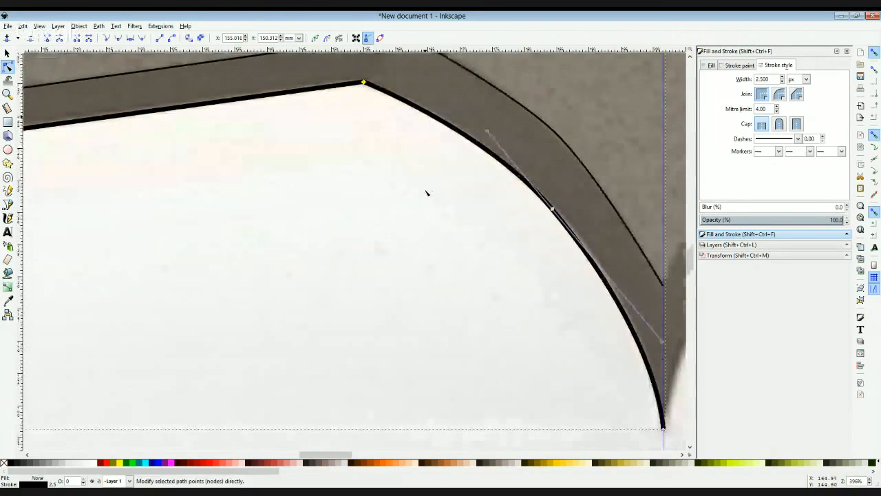
left_click_drag(663, 343, 674, 361)
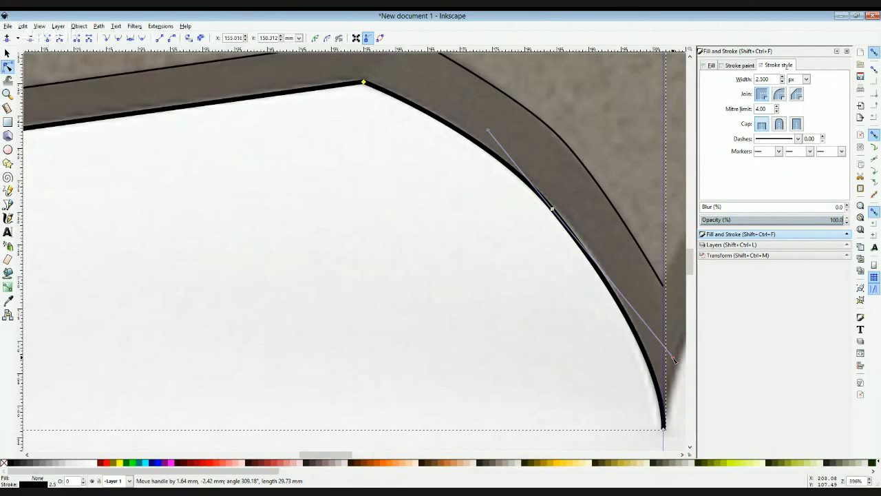
Step: Move the outline's two corner nodes nearest the left wing's lower tip, one on the bottom edge and one on the outer edge, onto the image edge
scroll(246, 328, "up", 5)
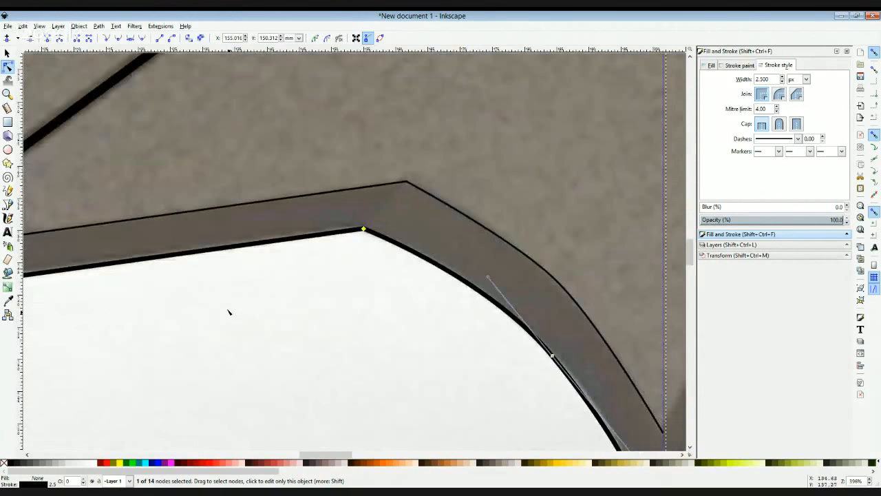
left_click_drag(220, 310, 613, 230)
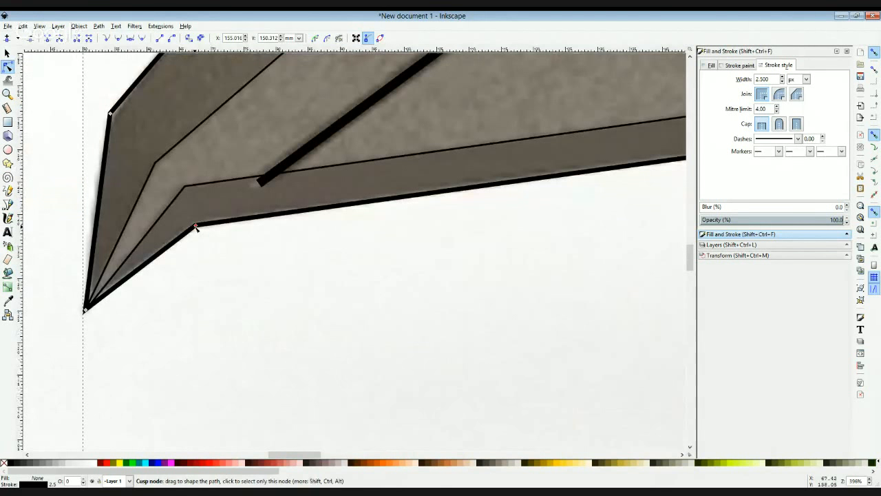
mouse_move(195, 228)
left_mouse_down()
mouse_move(205, 244)
mouse_move(195, 225)
left_mouse_up()
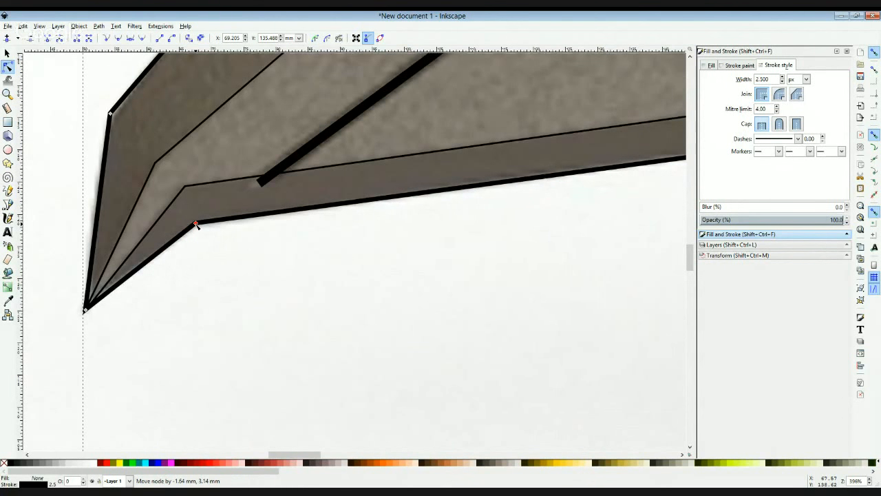
left_click(189, 300)
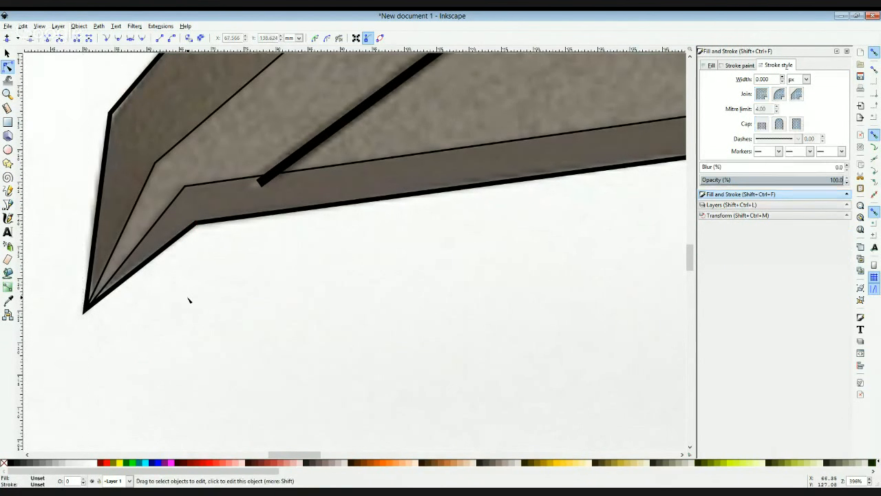
scroll(175, 307, "up", 3)
left_click(97, 272)
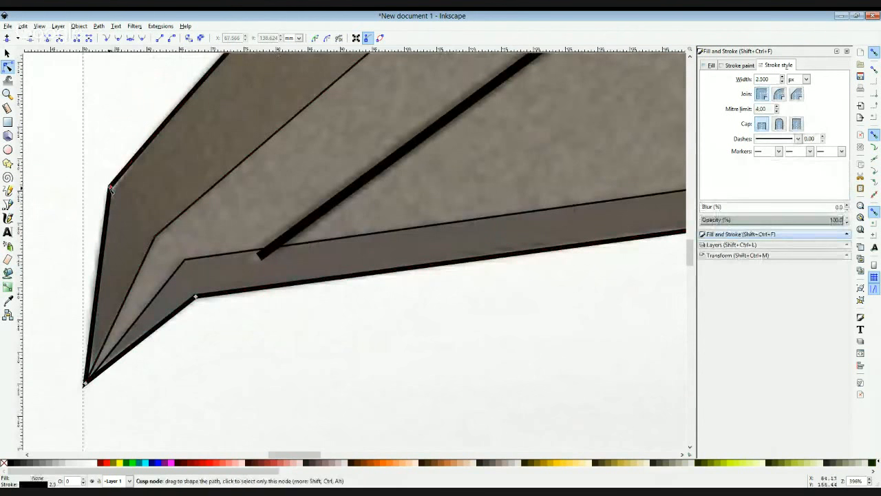
left_click_drag(106, 185, 110, 191)
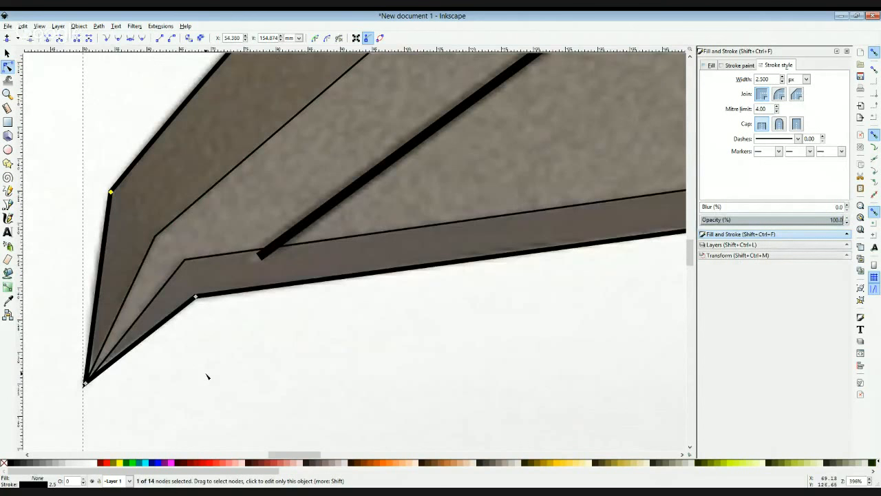
Step: Nudge the outline's curve node midway along the wing's outer edge onto the image edge, at about X 89.8 mm, Y 194.3 mm
left_click(115, 400)
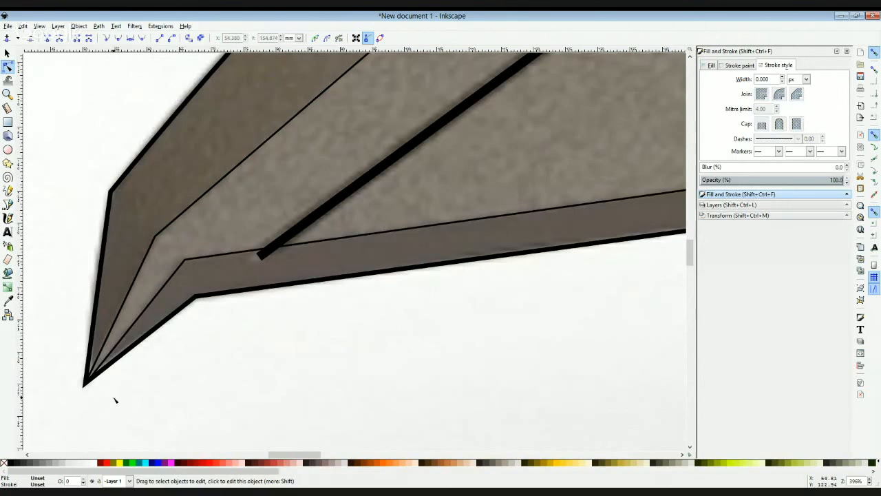
left_click(93, 367)
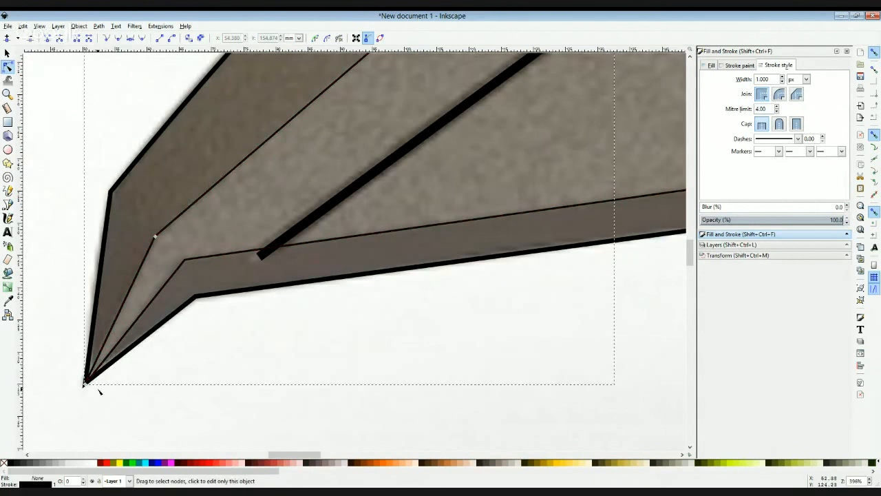
left_click(158, 368)
scroll(159, 369, "up", 8)
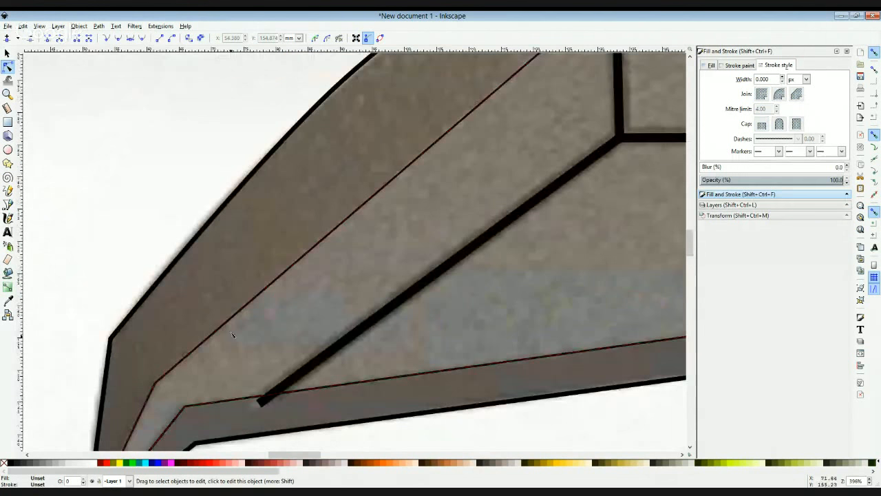
scroll(305, 293, "up", 4)
left_click(347, 151)
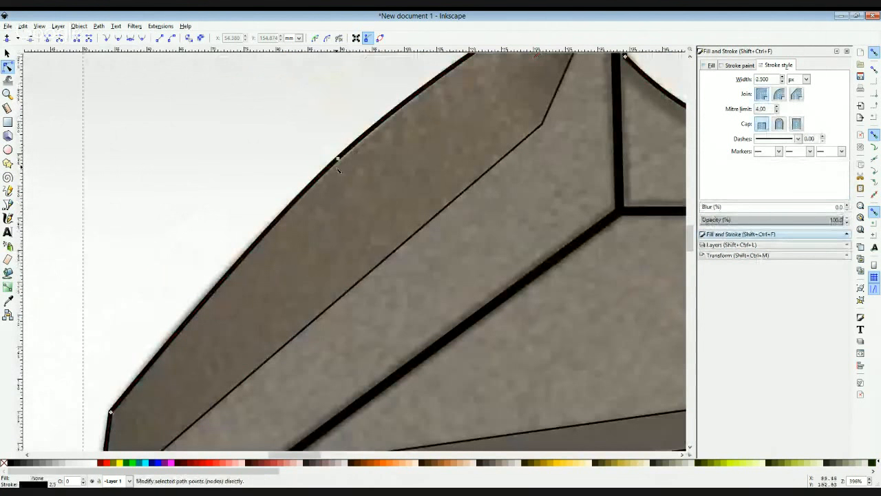
mouse_move(338, 160)
left_mouse_down()
mouse_move(323, 150)
mouse_move(339, 159)
left_mouse_up()
scroll(438, 144, "up", 4)
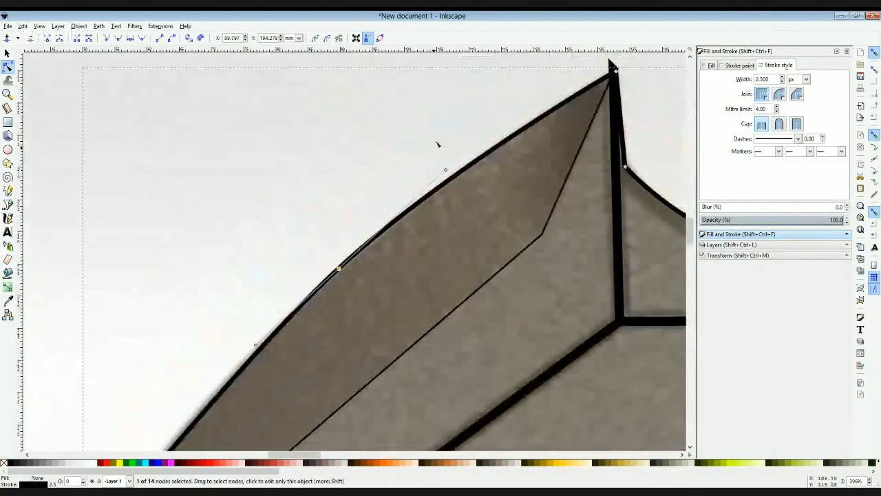
Step: Delete the surplus node at the upper end of the vertical groove line by the wing's upper tip
mouse_move(420, 146)
left_mouse_down()
mouse_move(172, 171)
mouse_move(146, 163)
left_mouse_up()
left_click(381, 142)
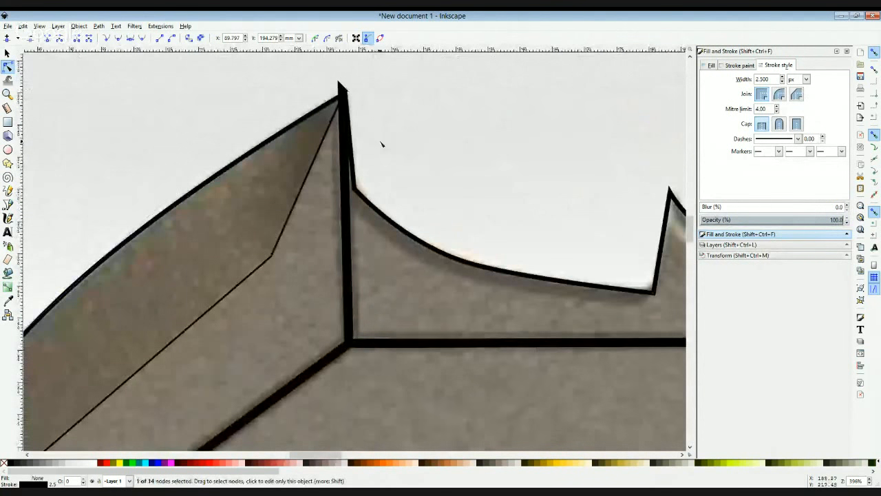
left_click(350, 160)
left_click(349, 159)
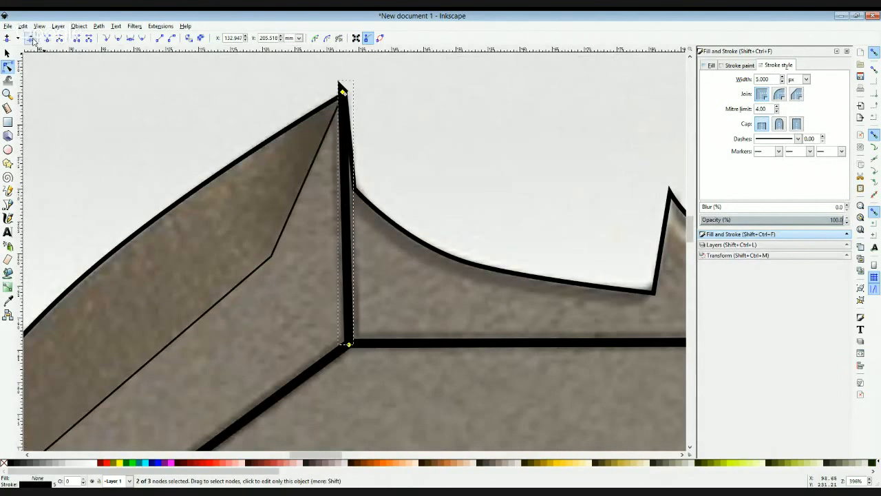
left_click(344, 92)
left_click(29, 39)
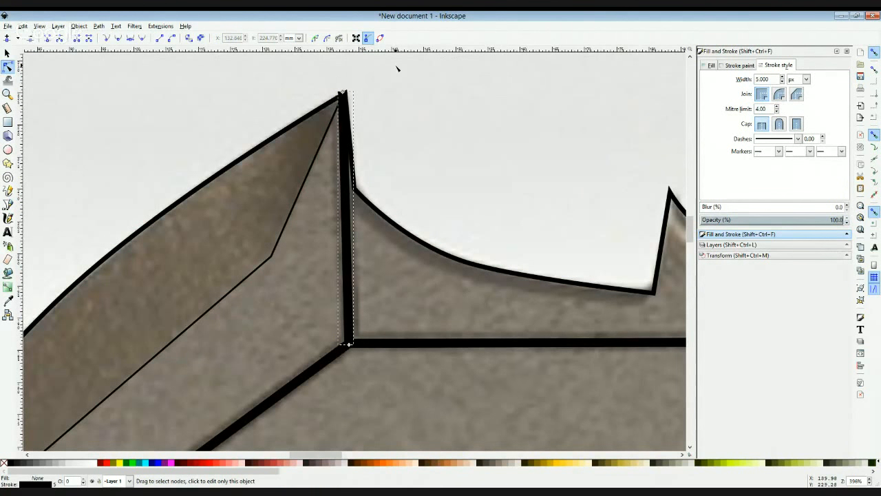
Step: Move the vertical groove line's upper end node inside the outline's tip, to about X 132.2 mm, Y 224.2 mm
left_click(398, 68)
left_click(344, 102)
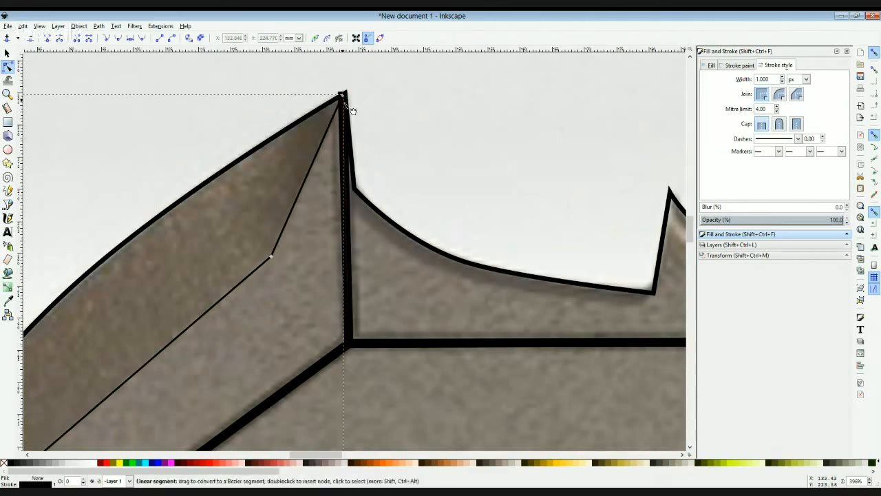
left_click(362, 163)
left_click(345, 192)
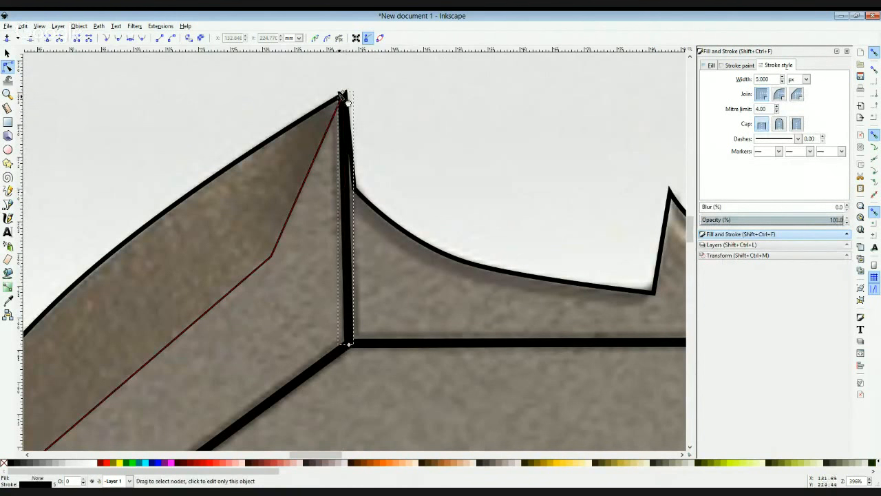
mouse_move(343, 93)
left_mouse_down()
mouse_move(350, 336)
mouse_move(352, 183)
mouse_move(341, 98)
left_mouse_up()
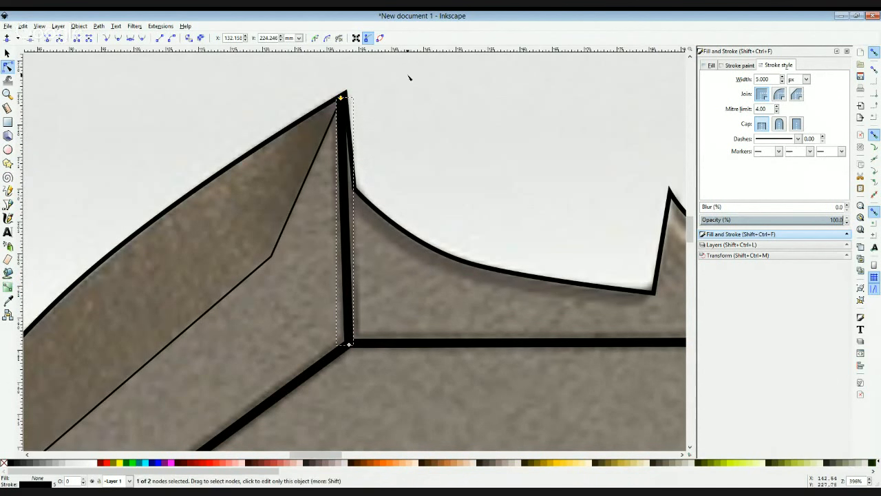
left_click(415, 98)
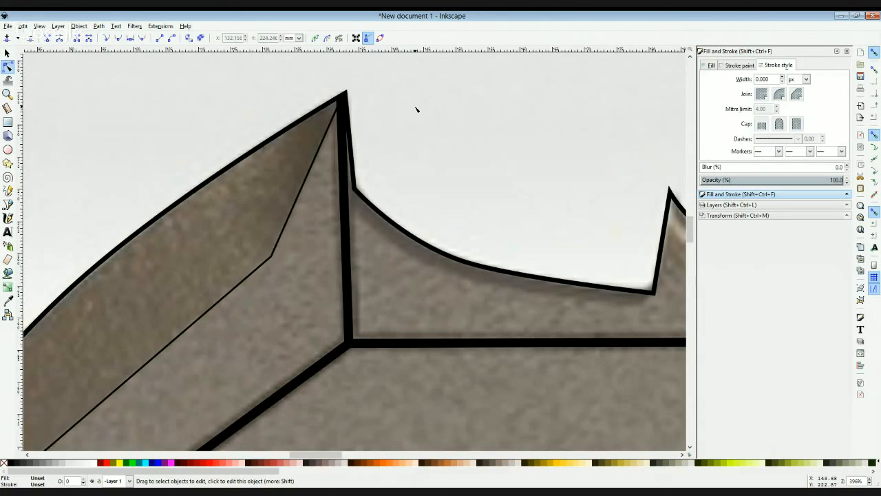
Step: Try a round stroke cap on the vertical groove line and return it to a butt cap
left_click(350, 182)
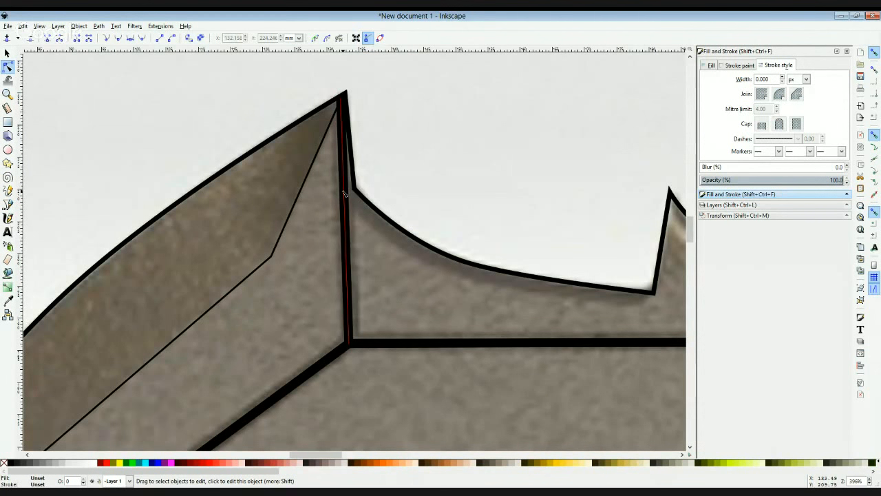
left_click(780, 124)
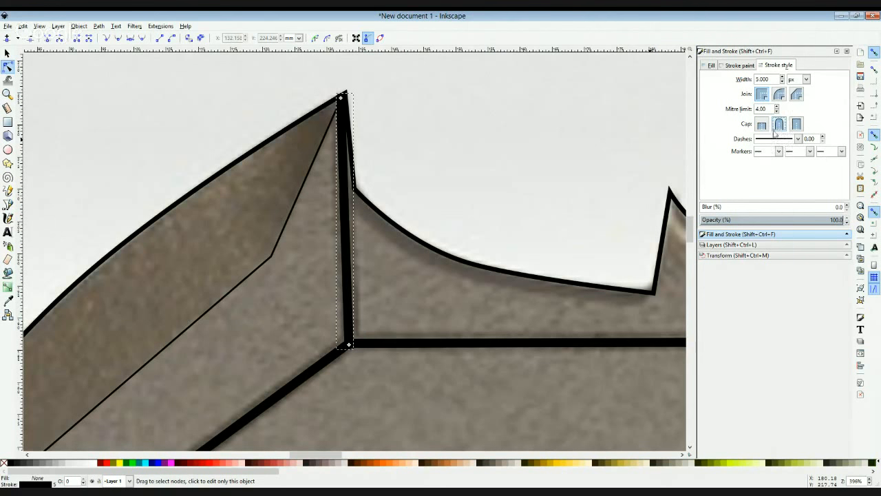
left_click(762, 124)
key("Escape")
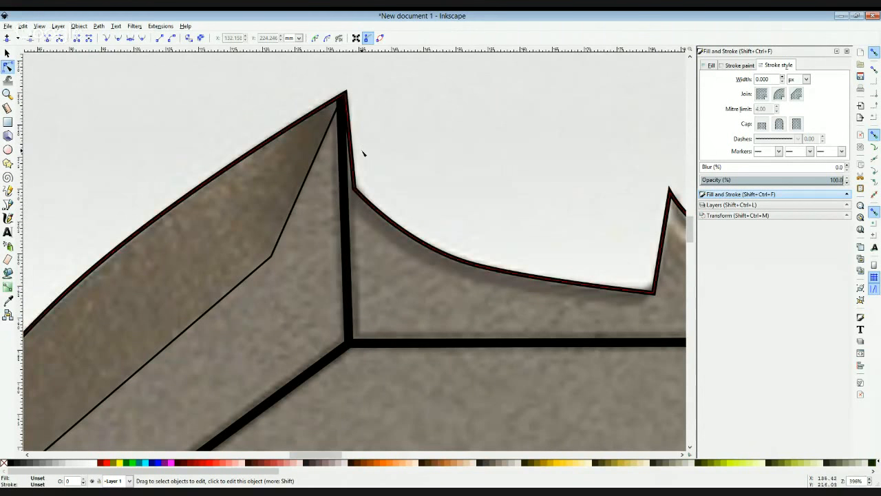
Step: Give the angled groove line a round cap and move its lower end node onto the lower bevel line, at about X 78.3 mm, Y 145.6 mm
scroll(472, 163, "down", 1)
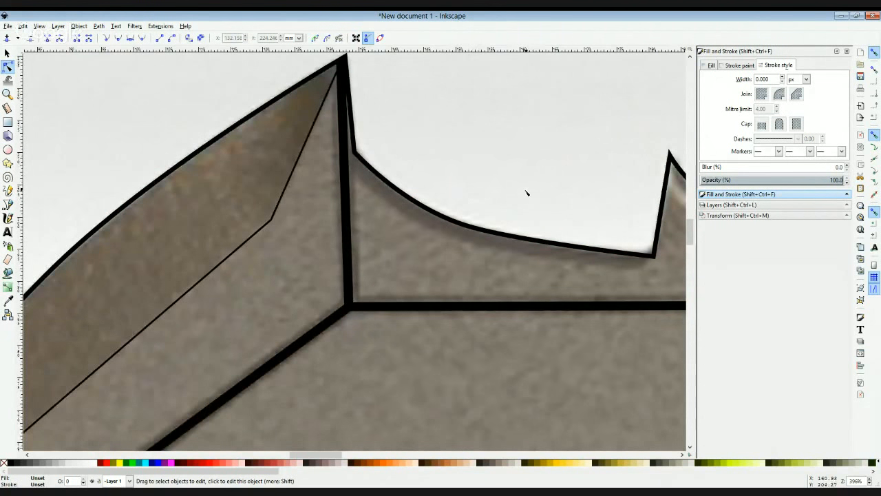
left_click_drag(530, 190, 335, 185)
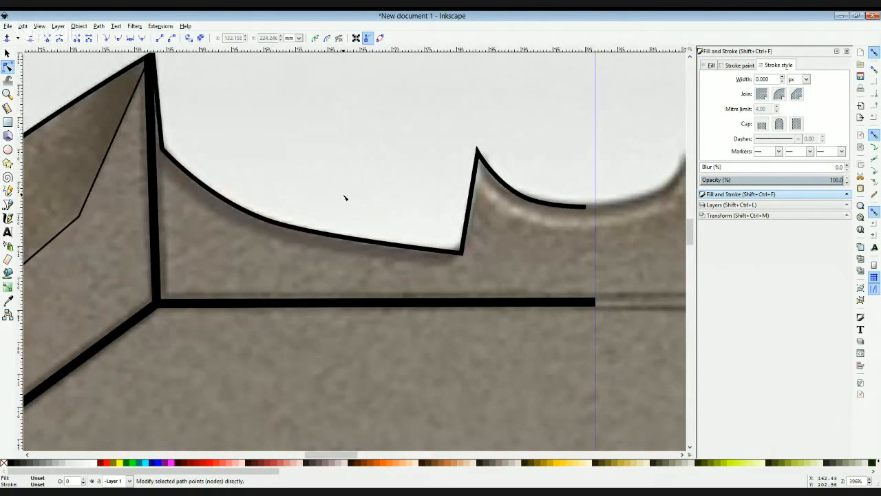
key("ctrl+minus")
scroll(348, 192, "down", 4)
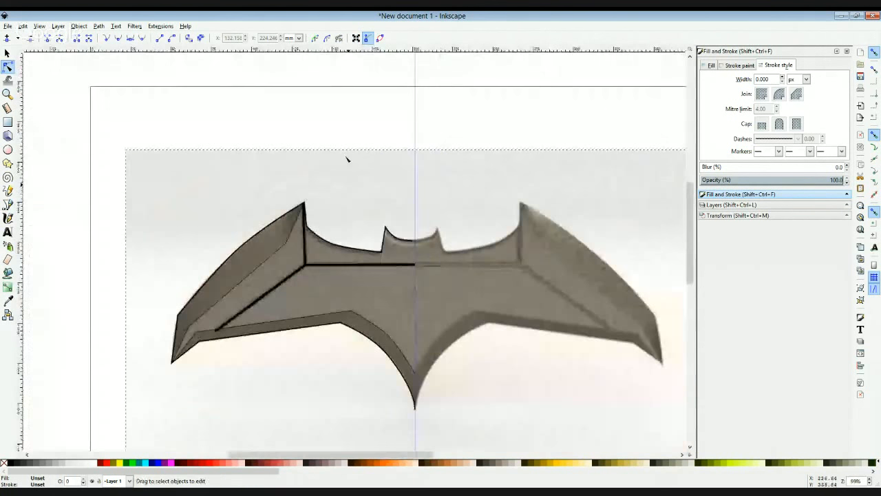
scroll(331, 155, "down", 1)
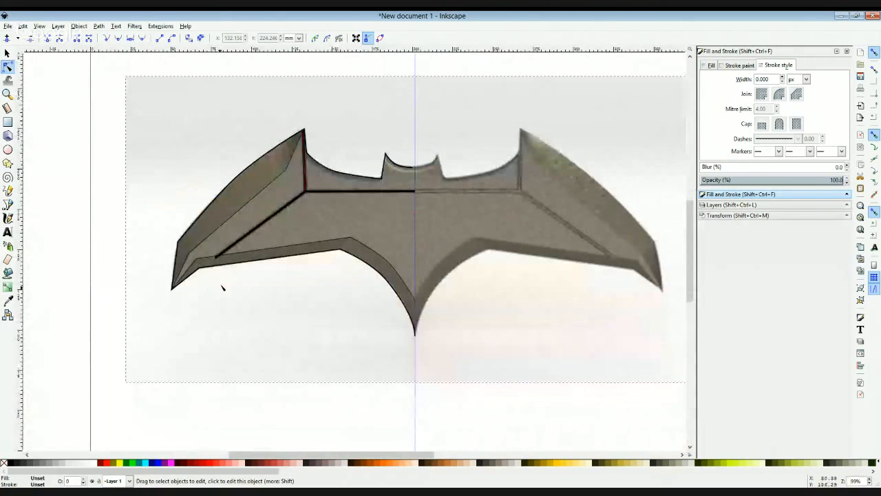
key("plus")
key("plus")
key("plus")
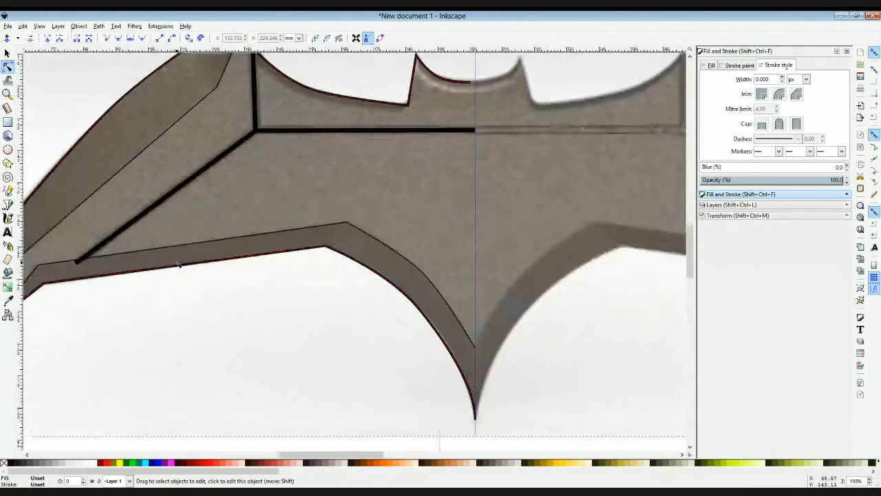
key("space")
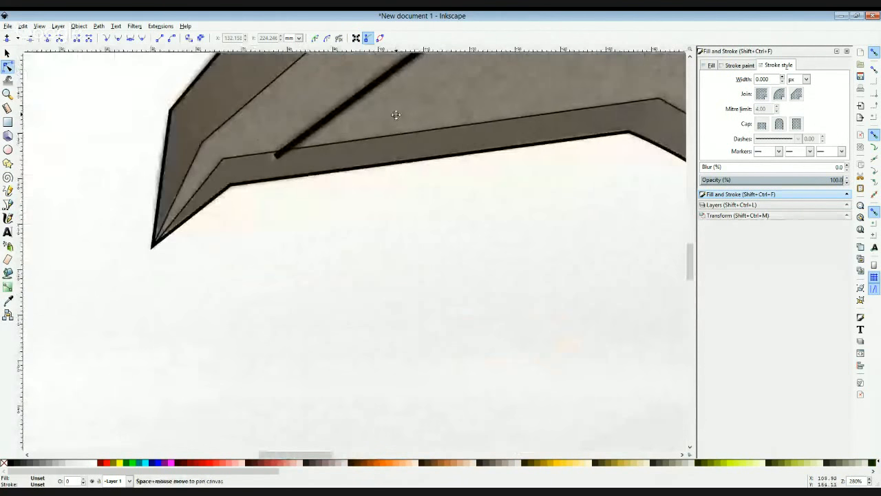
scroll(301, 184, "up", 1)
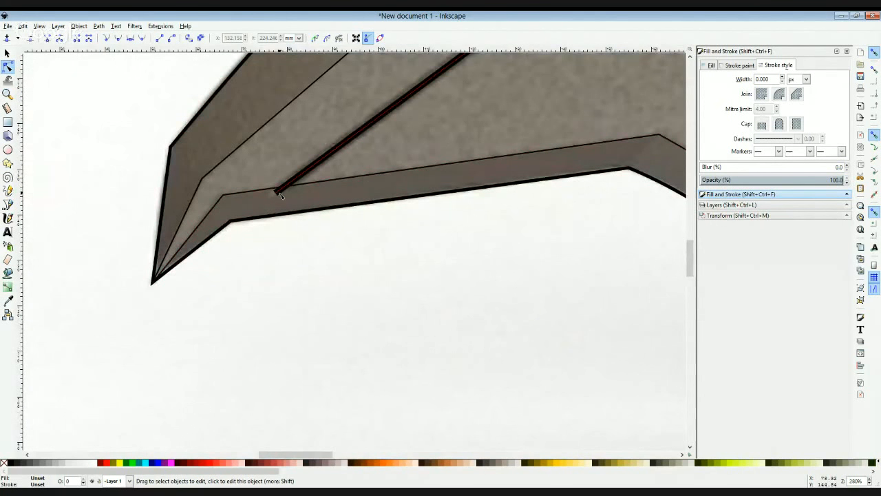
left_click(278, 192)
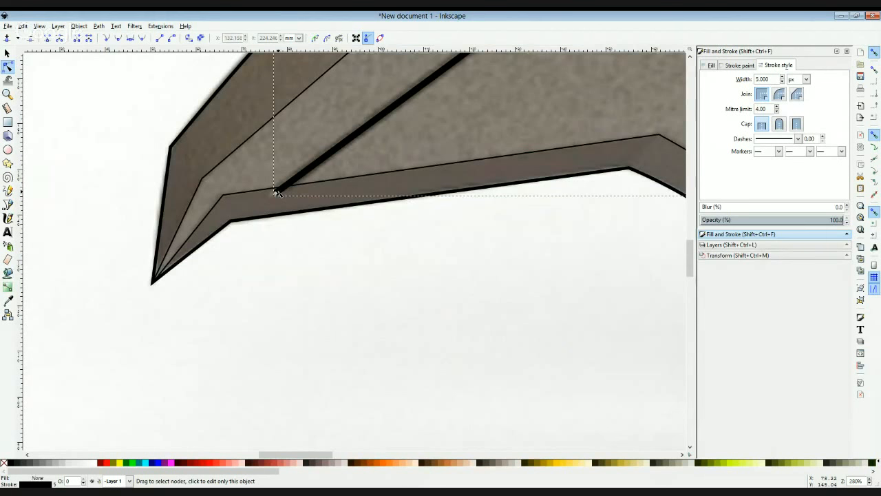
mouse_move(276, 190)
left_mouse_down()
mouse_move(314, 156)
mouse_move(358, 147)
mouse_move(345, 142)
mouse_move(273, 193)
left_mouse_up()
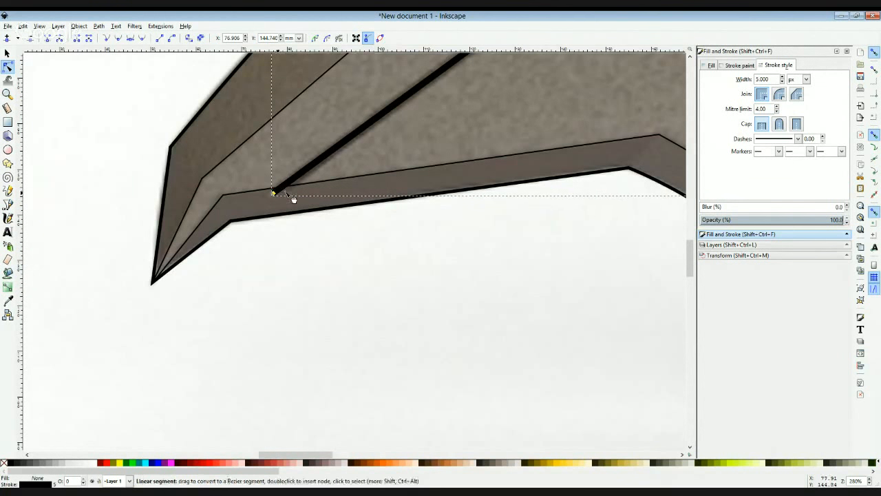
left_click(518, 258)
left_click(276, 197)
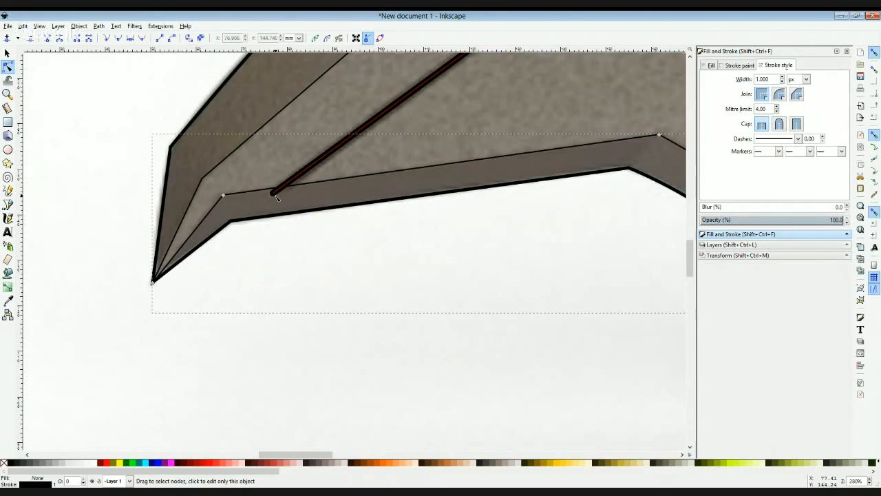
left_click(276, 198)
left_click_drag(275, 194, 279, 191)
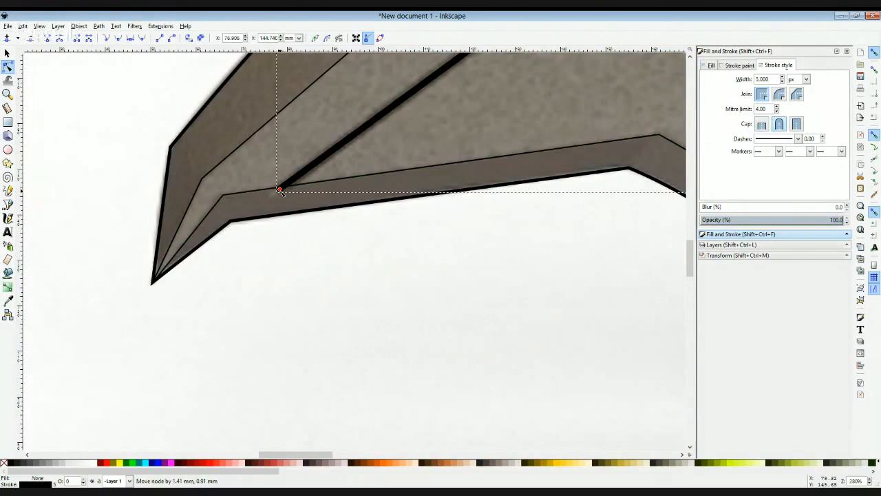
left_click(305, 232)
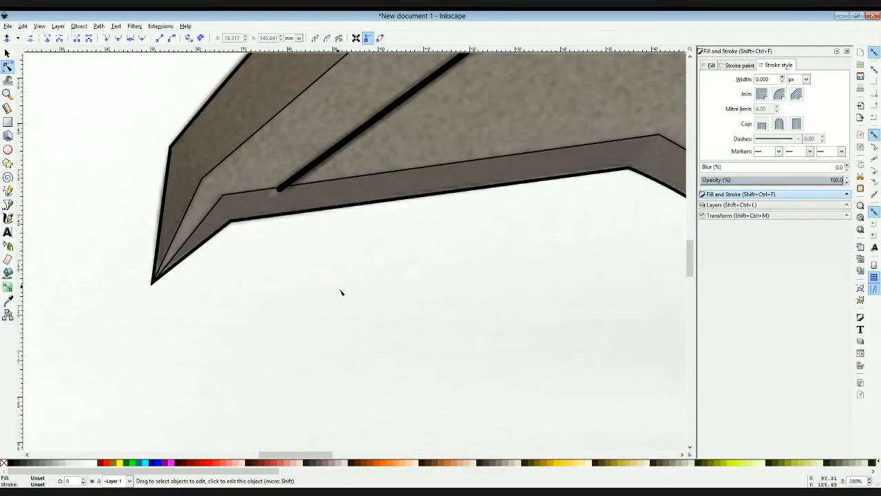
Step: Check the traced outline, groove and bevel lines against the batarang image, up close and as a whole
scroll(351, 303, "up", 6)
scroll(391, 321, "up", 2)
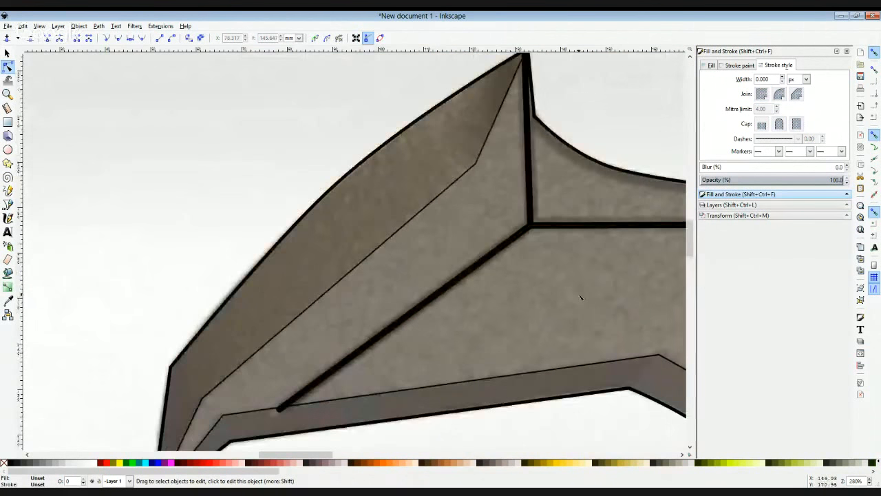
scroll(365, 303, "right", 8)
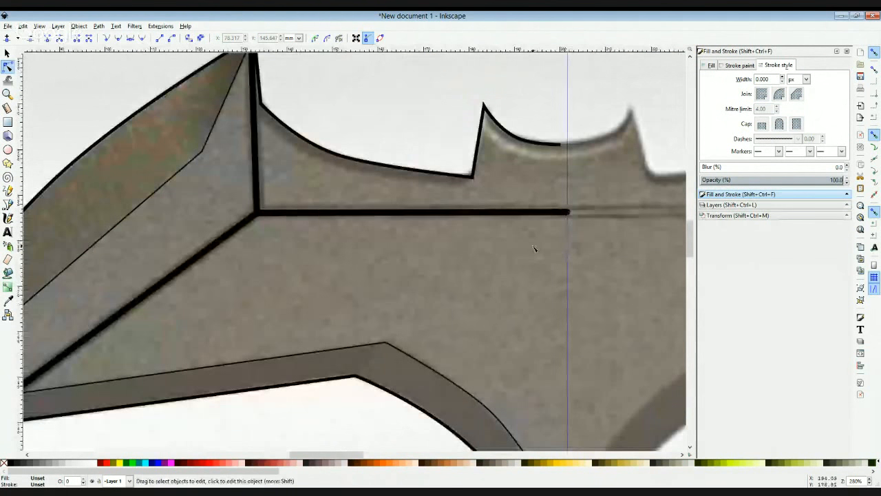
scroll(267, 307, "up", 2)
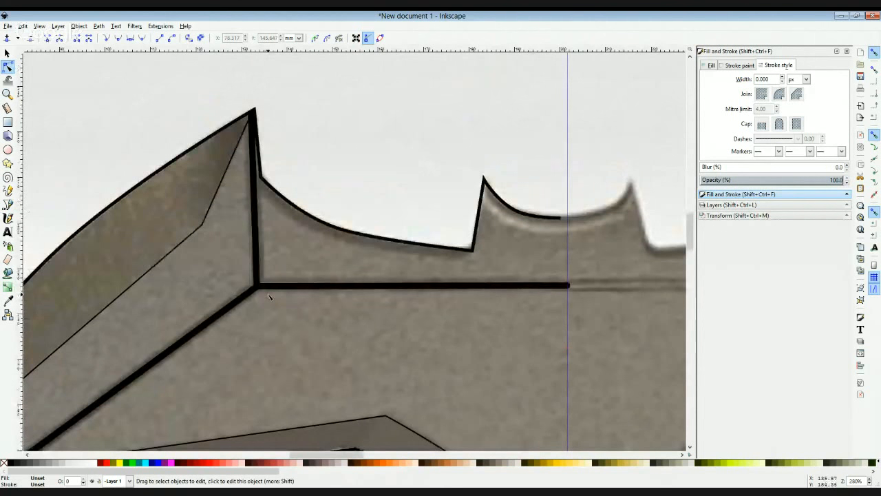
key("minus")
key("minus")
key("minus")
key("minus")
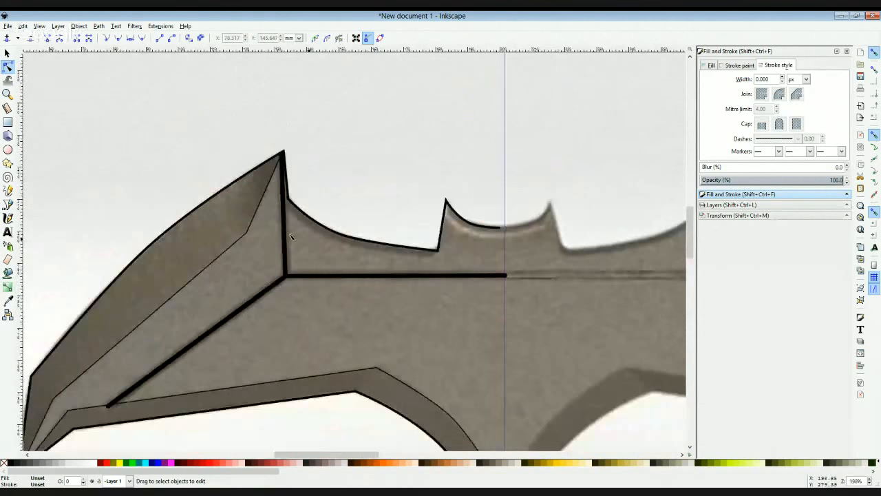
scroll(312, 198, "down", 2)
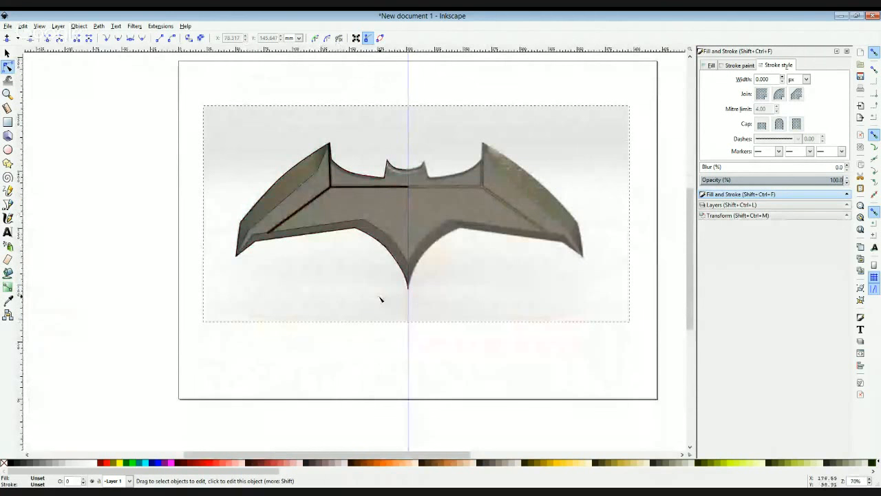
Step: Move the batarang image up and to the left, out of alignment with the traced paths, to about X 13.2 mm, Y 83.1 mm
left_click_drag(353, 306, 248, 216)
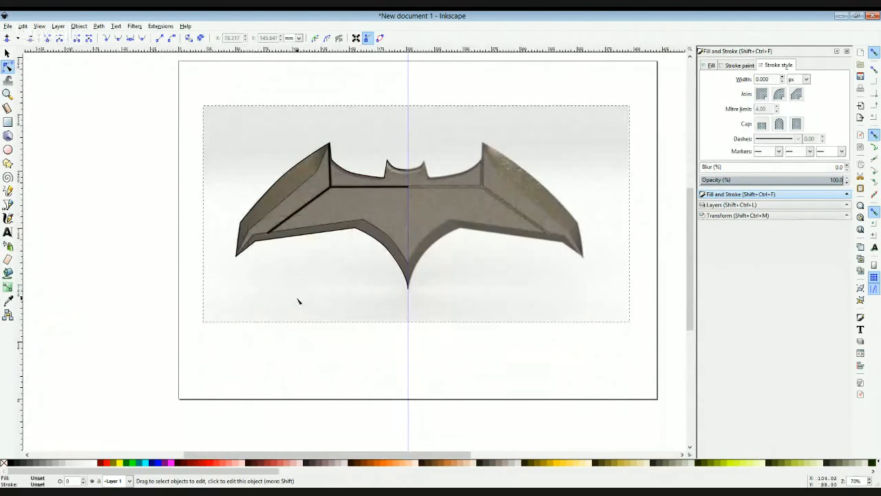
left_click(7, 53)
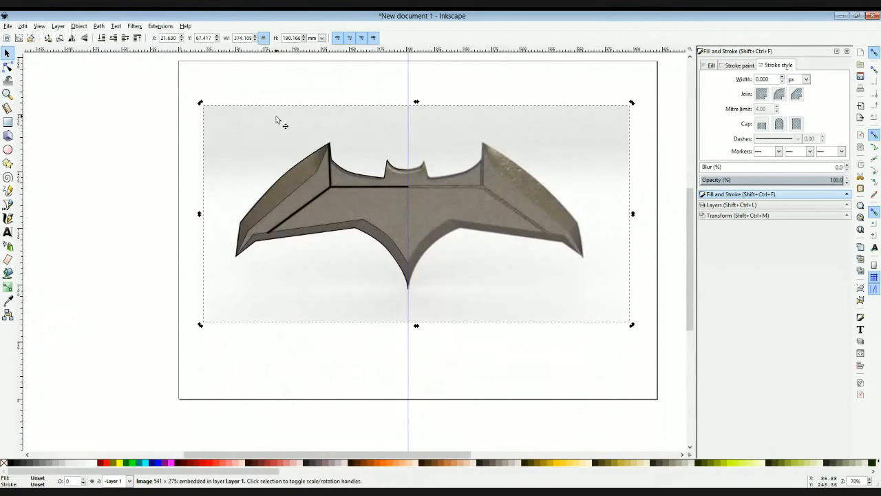
left_click_drag(244, 132, 234, 114)
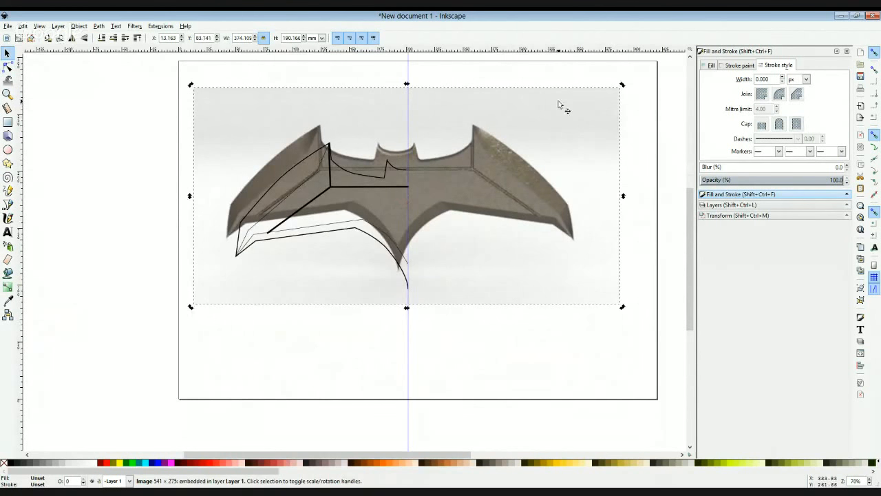
Step: Add a new layer named Ref above Layer 1 and move the batarang image into it
left_click(769, 205)
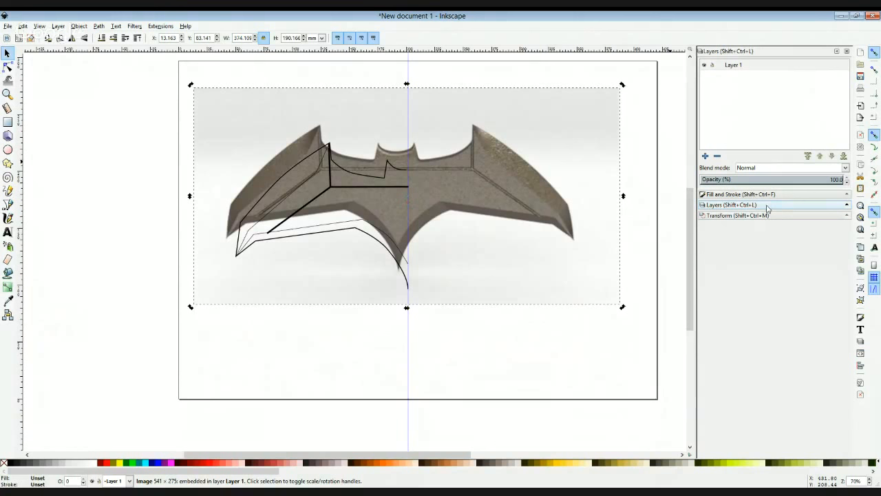
left_click(707, 158)
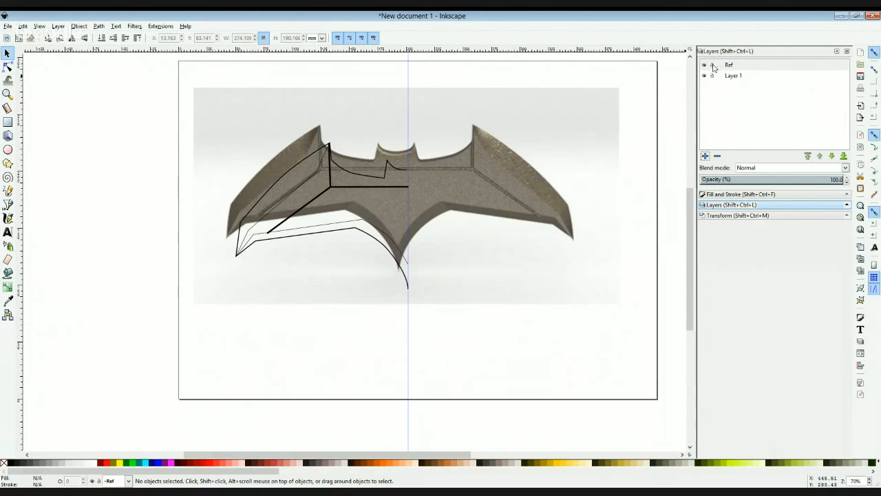
left_click(713, 65)
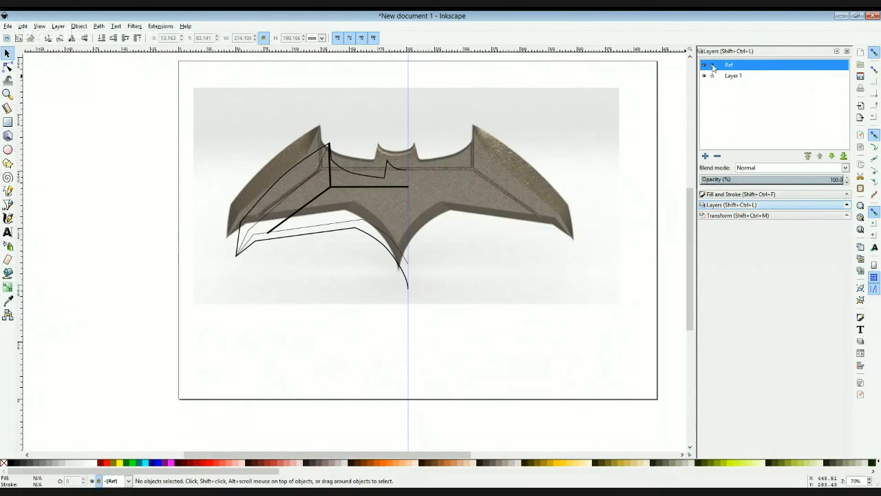
left_click(713, 65)
left_click(556, 164)
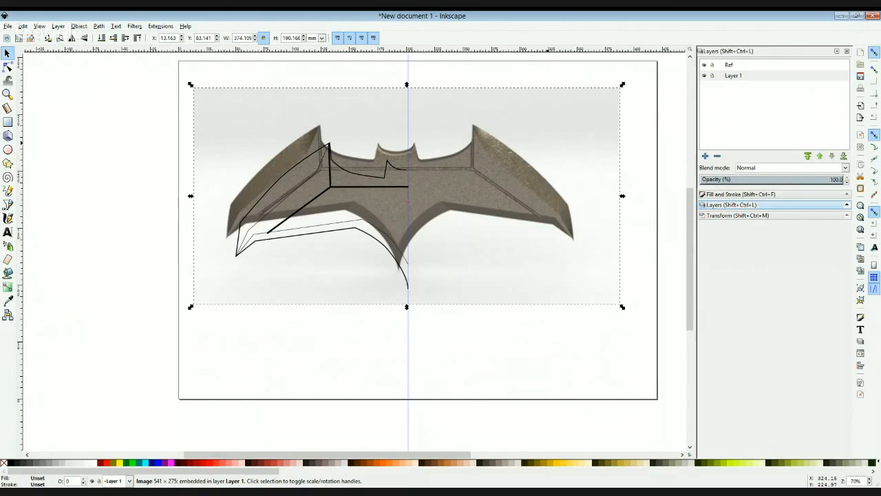
key("shift+Page_Up")
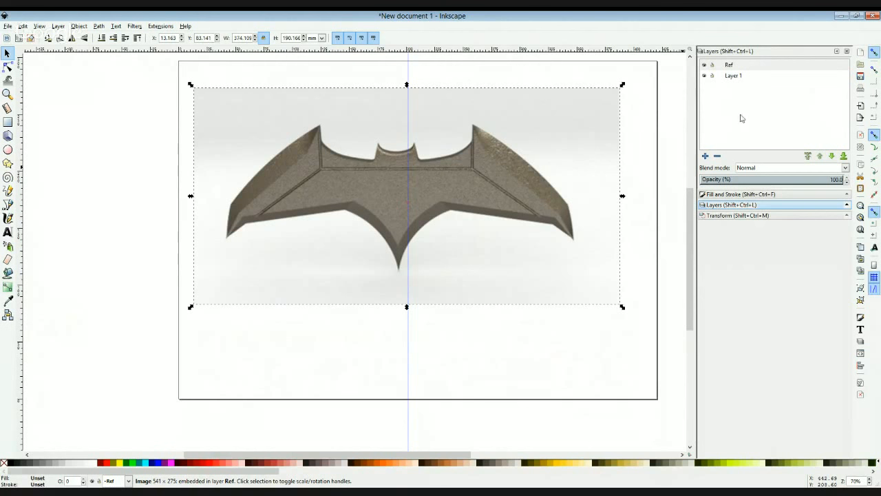
Step: Lower the Ref layer beneath Layer 1 and move the batarang image back under the traced paths, to about X 21.2 mm, Y 67.0 mm
left_click(703, 65)
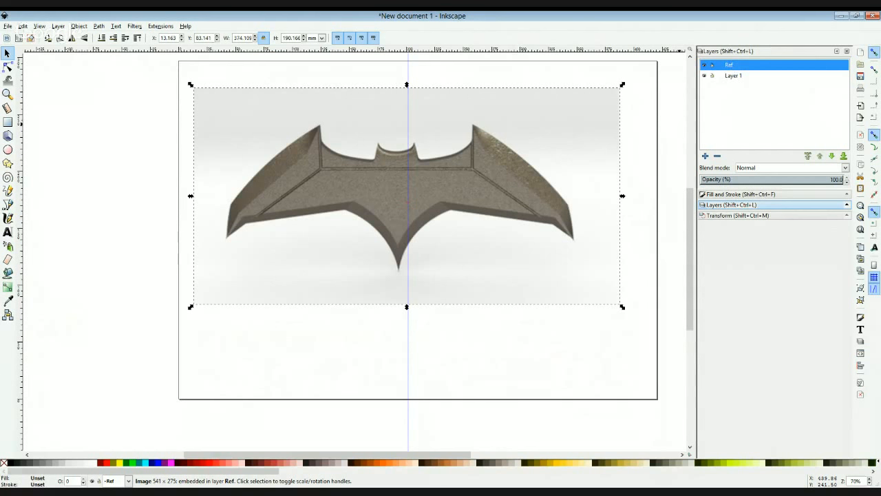
left_click(733, 75)
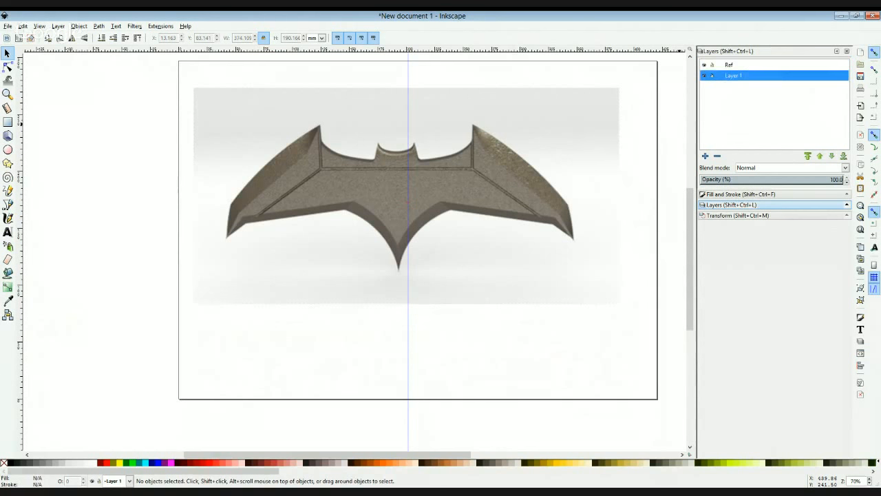
left_click(732, 65)
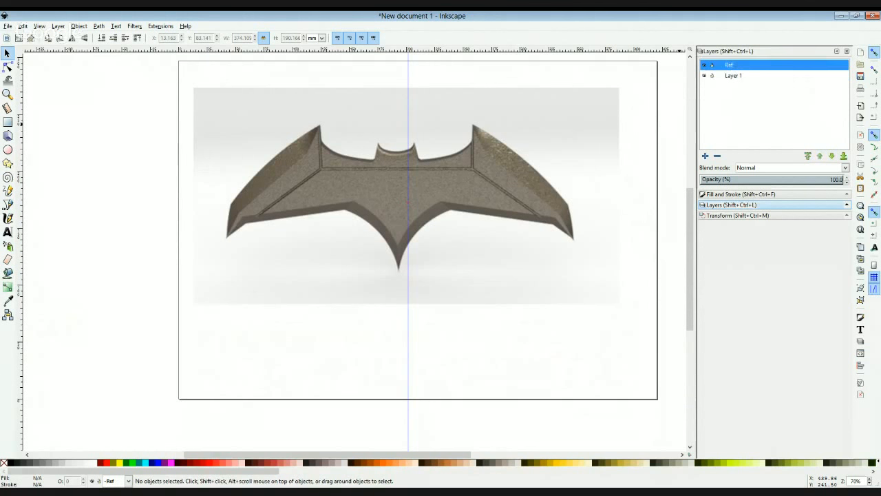
left_click(831, 157)
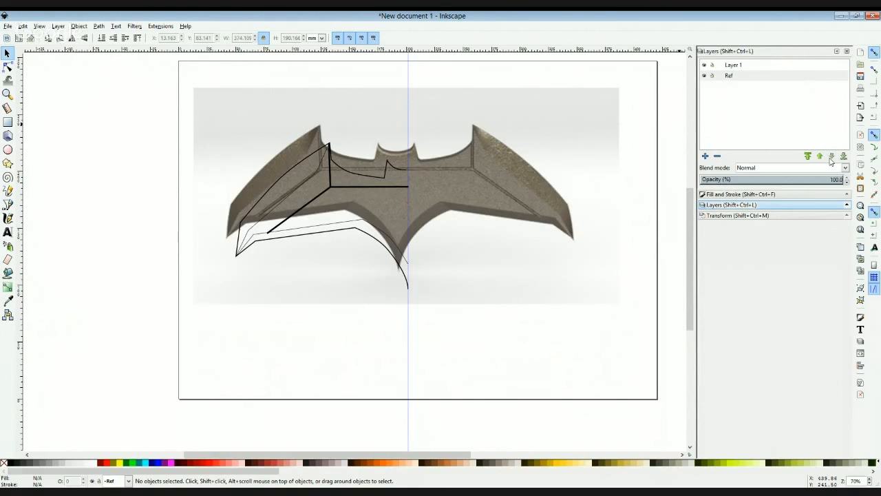
left_click_drag(452, 172, 464, 190)
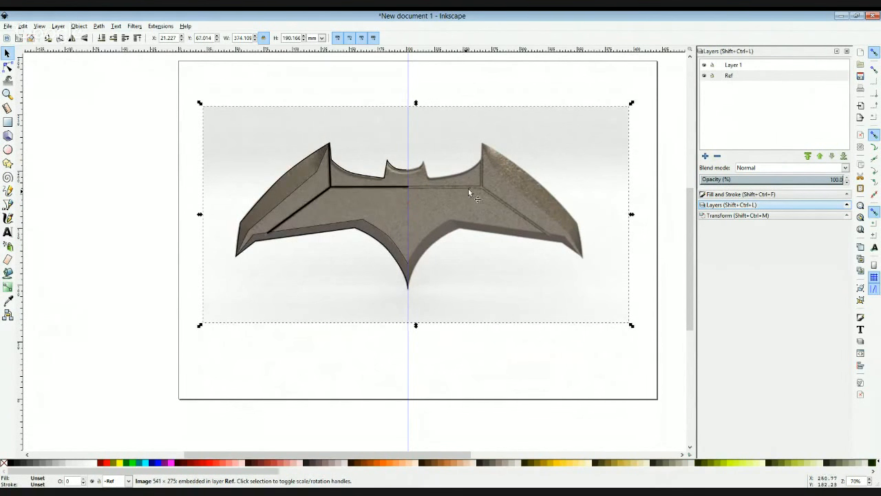
Step: Compare the tracing with the batarang image by hiding and showing Layer 1, checking the left wing tip and its inner notch up close
left_click(705, 72)
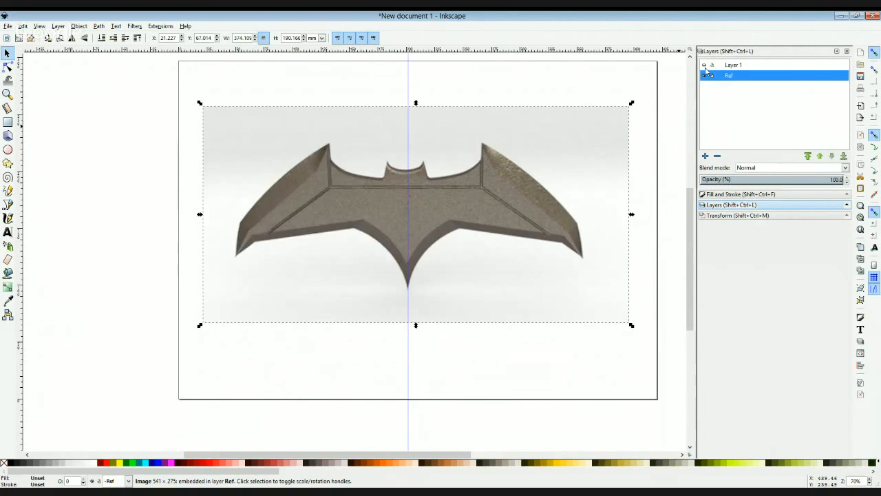
left_click(705, 66)
left_click(704, 66)
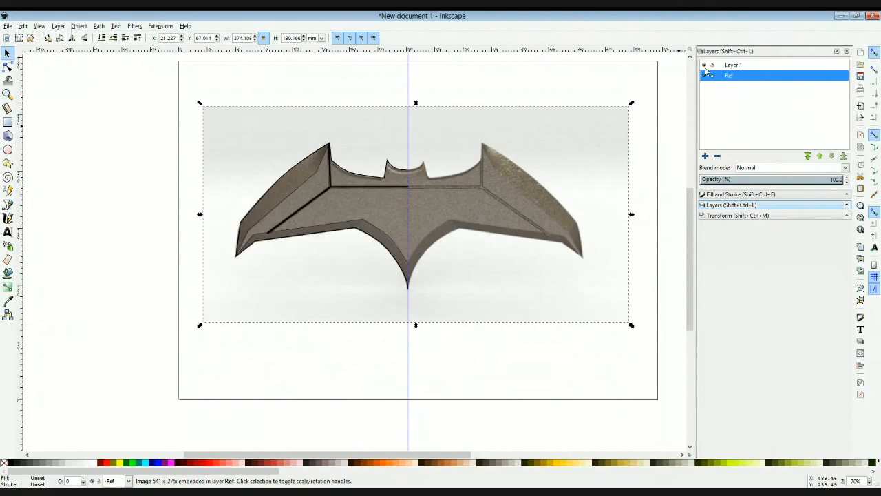
left_click(704, 66)
left_click(704, 66)
left_click(704, 67)
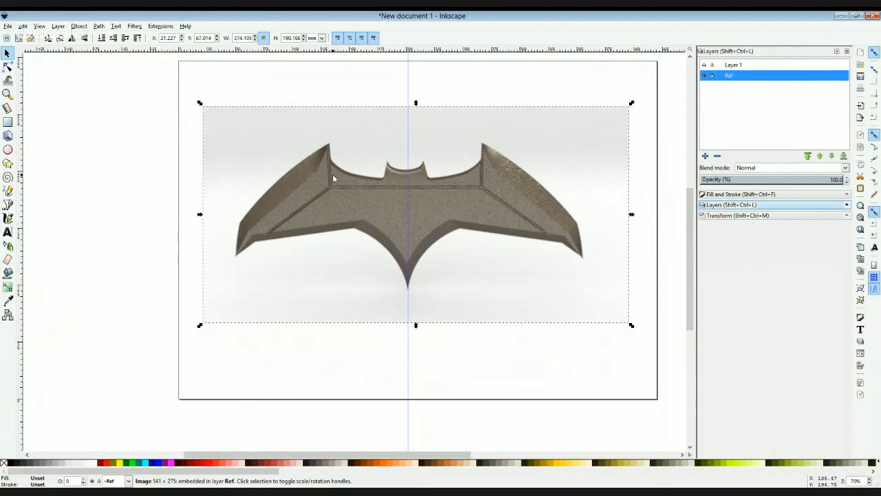
key("Escape")
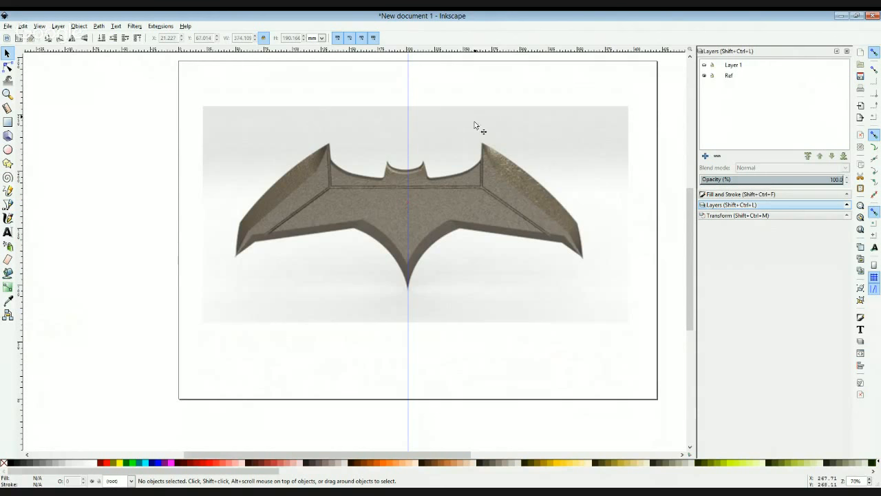
scroll(476, 133, "up", 3)
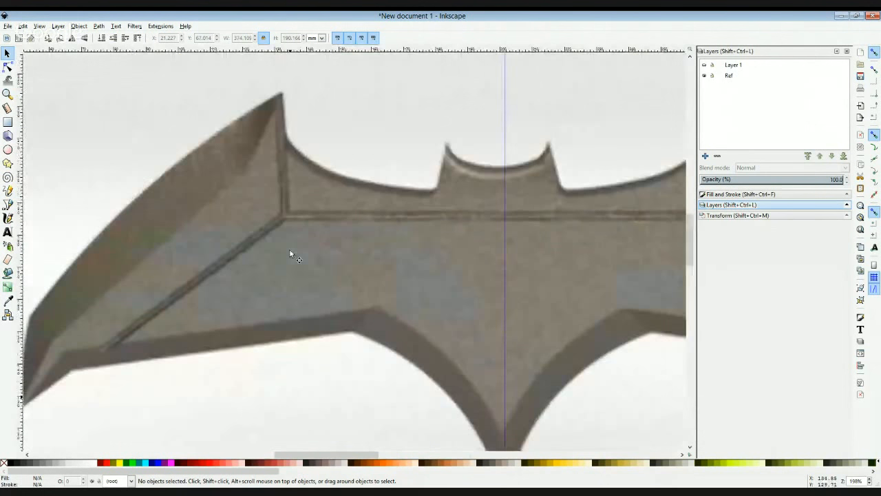
scroll(290, 254, "up", 2)
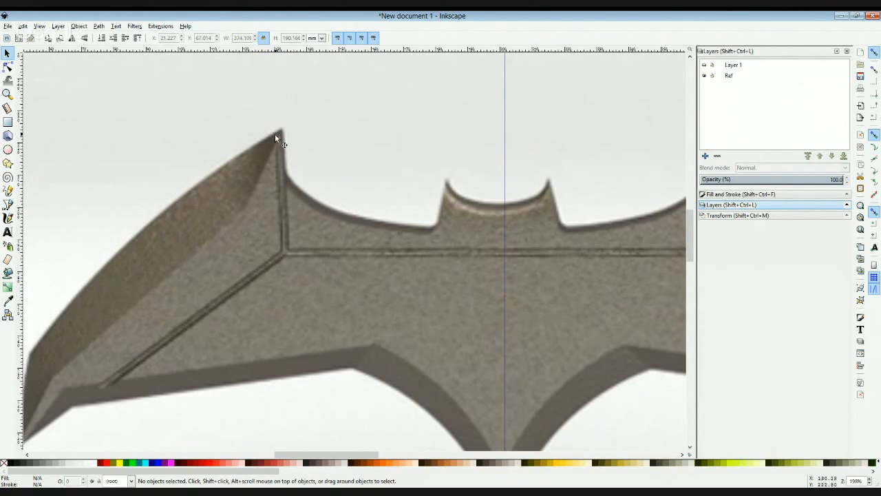
left_click(704, 65)
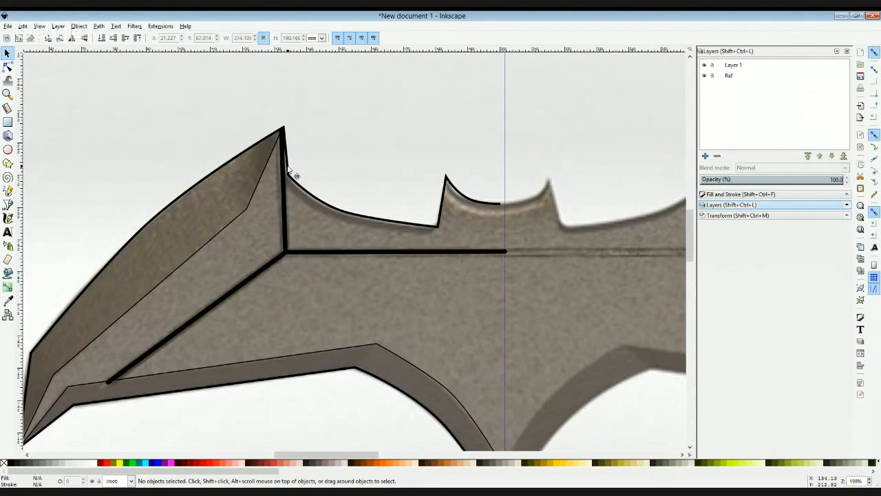
Step: Move the outline node just below the left wing tip onto the vertical groove line, at about X 133.1 mm, Y 211.1 mm
left_click(288, 167)
left_click(296, 182)
left_click(294, 181)
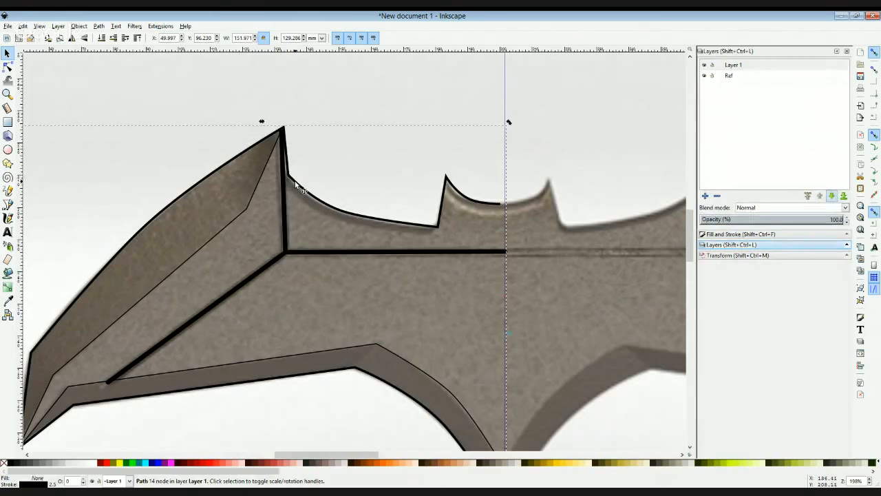
double_click(294, 181)
left_click_drag(288, 176, 283, 171)
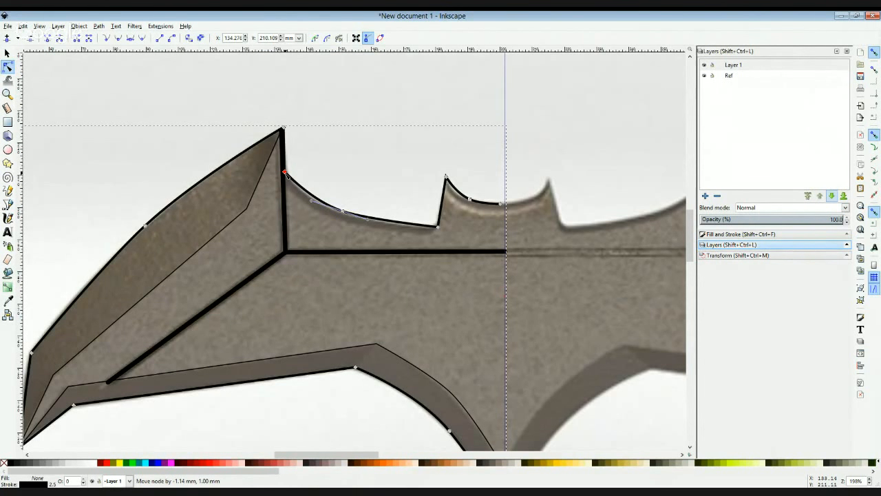
left_click(328, 158)
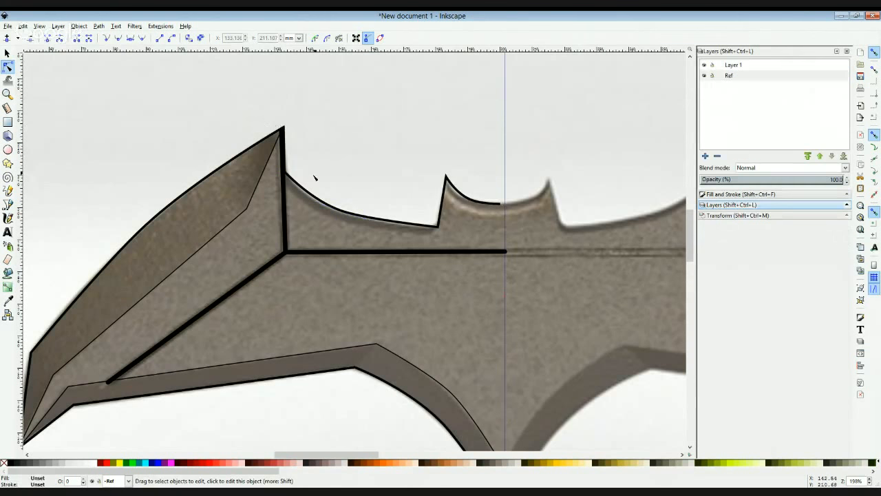
Step: Reshape the outline curve between wing tip and ear, adjusting its middle smooth node's handles and moving the node to about X 150.8 mm, Y 198.6 mm
left_click(310, 194)
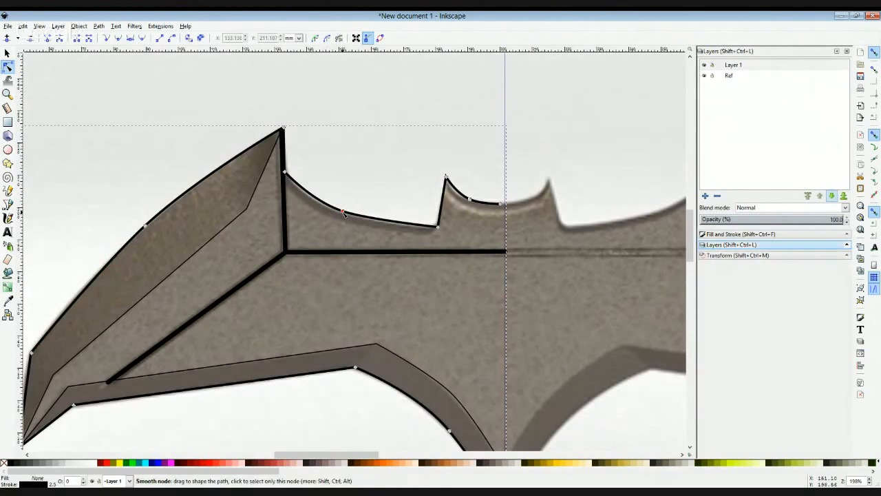
left_click(343, 211)
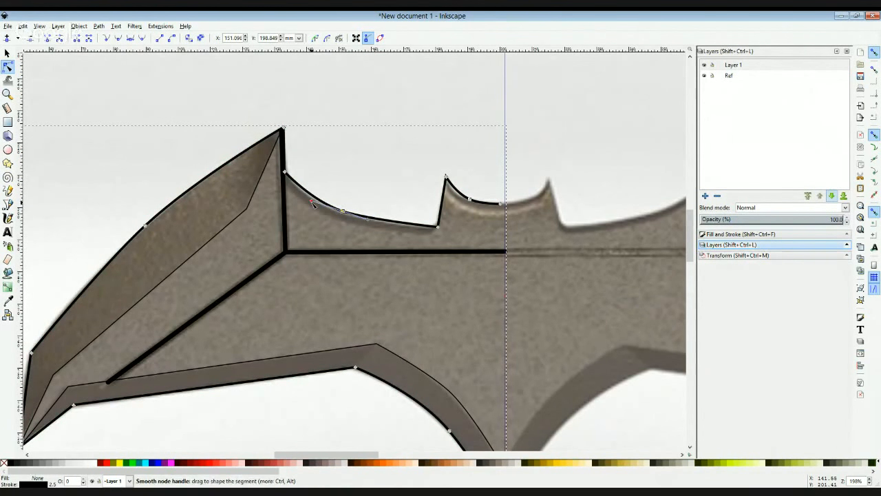
left_click_drag(311, 202, 306, 201)
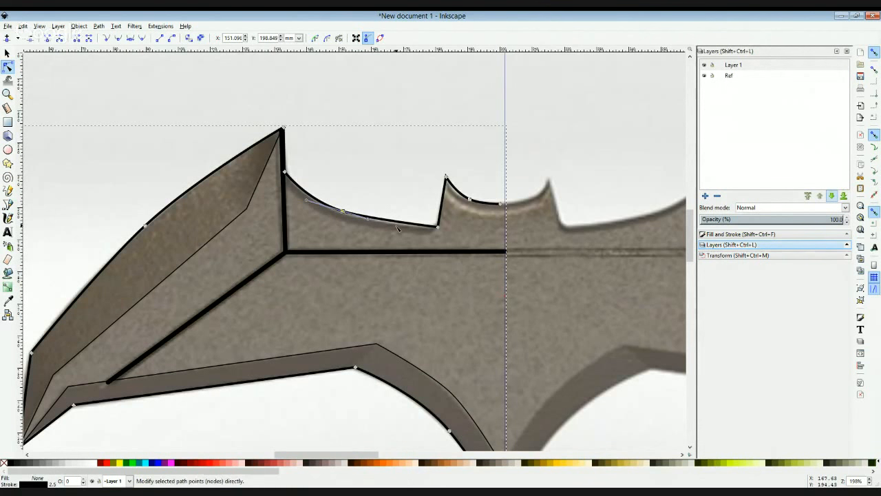
left_click_drag(368, 220, 302, 199)
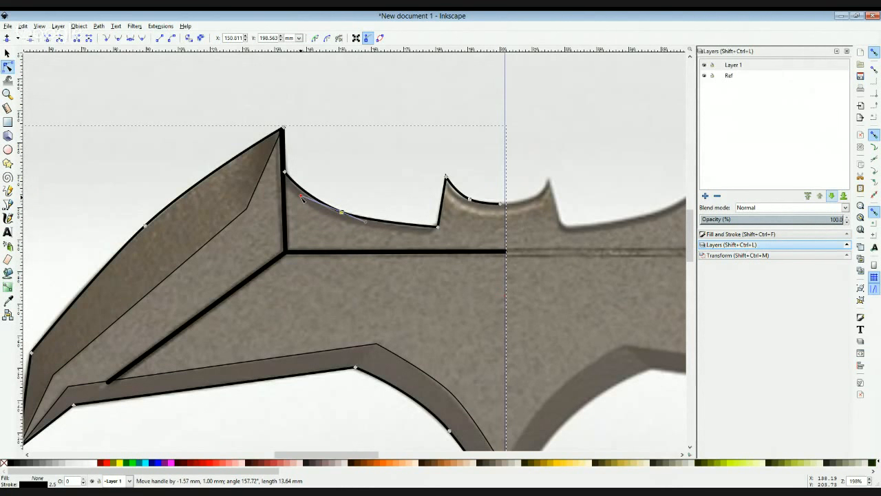
left_click(366, 169)
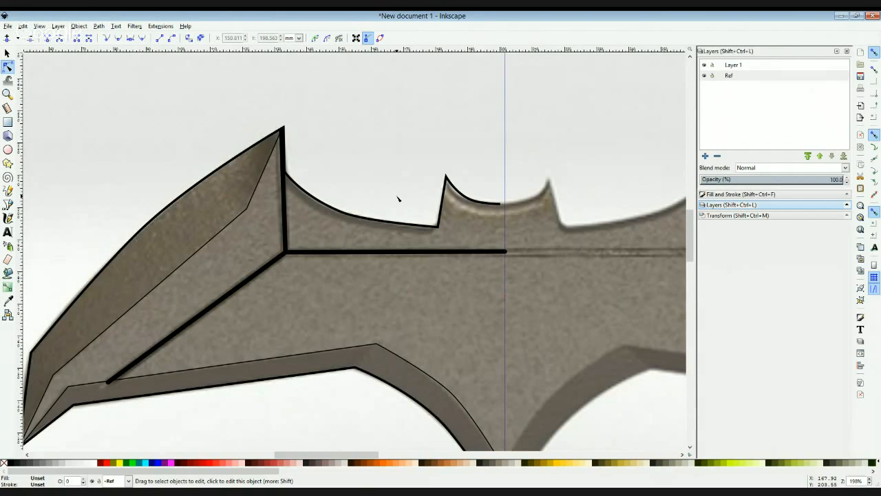
Step: Hide the Ref layer so only the traced paths are displayed, and clear the selection
key("minus")
key("minus")
scroll(394, 172, "down", 2)
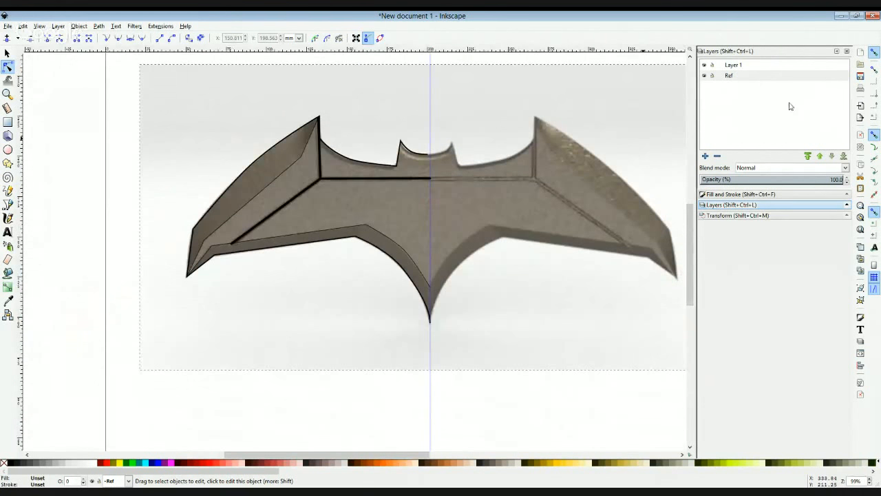
left_click(709, 75)
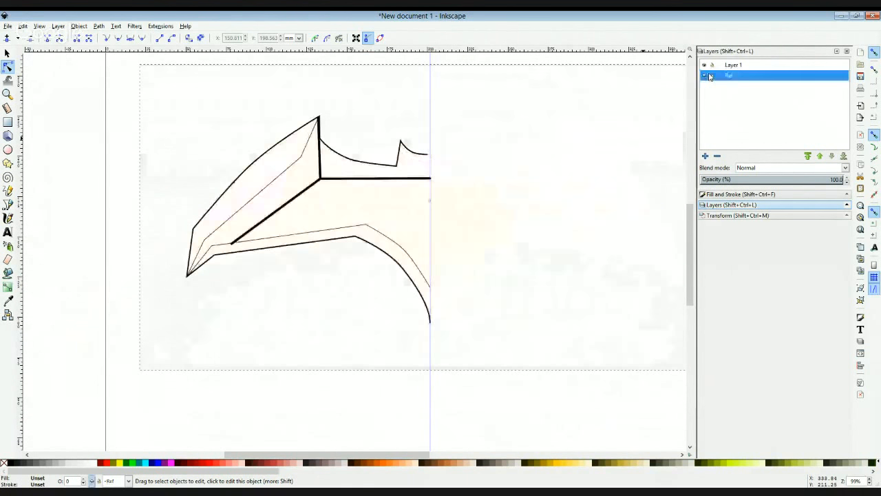
scroll(513, 216, "up", 1)
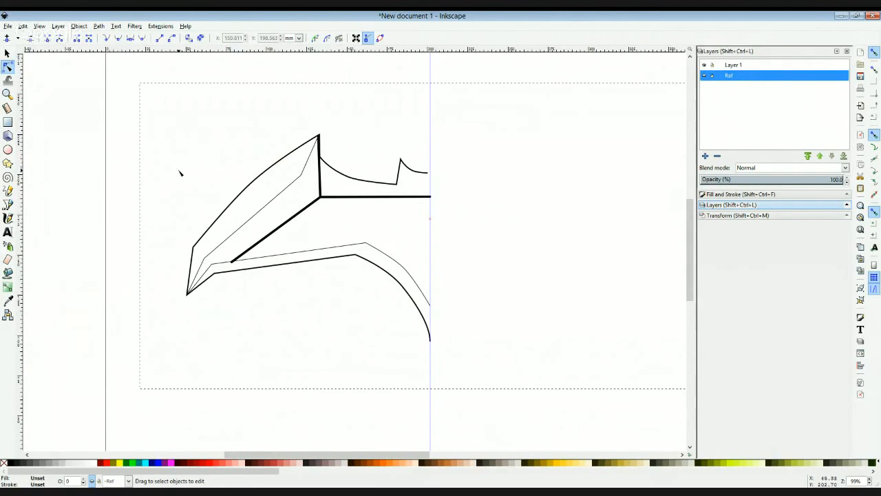
left_click(107, 149)
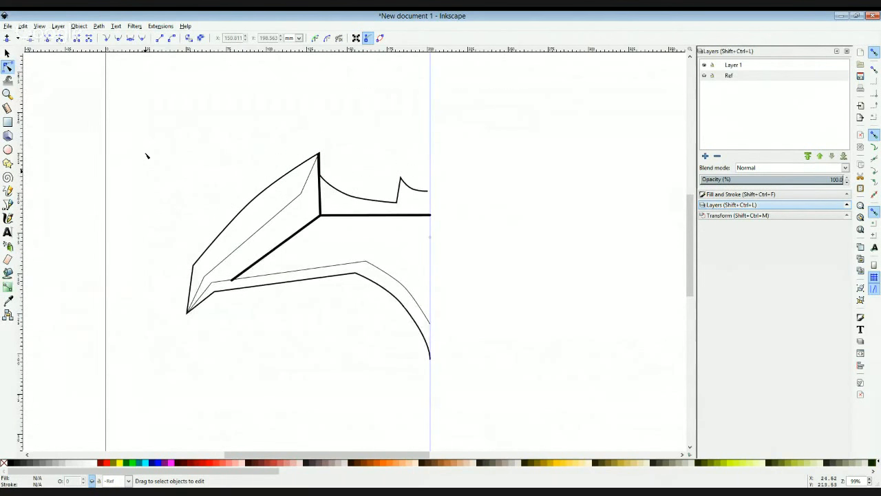
Step: Select all traced paths and look through the Move, Scale, Rotate, Skew and Matrix transform options
key("minus")
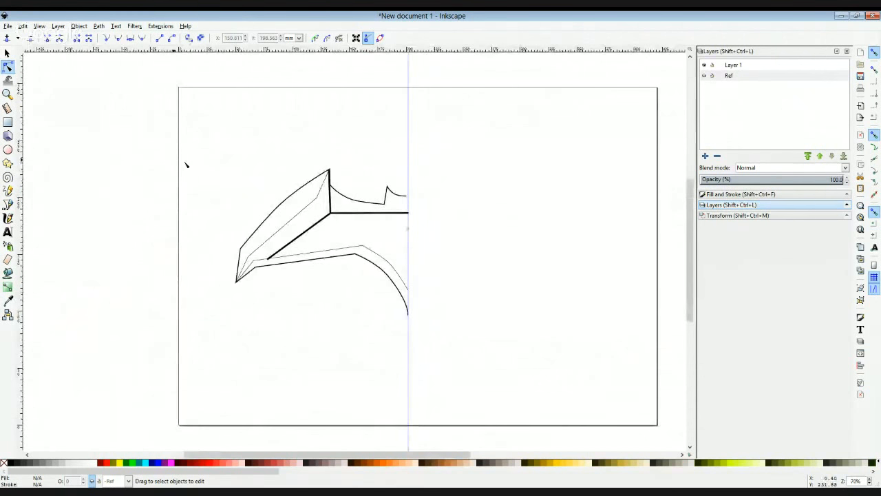
mouse_move(187, 124)
left_mouse_down()
mouse_move(496, 342)
mouse_move(536, 356)
left_mouse_up()
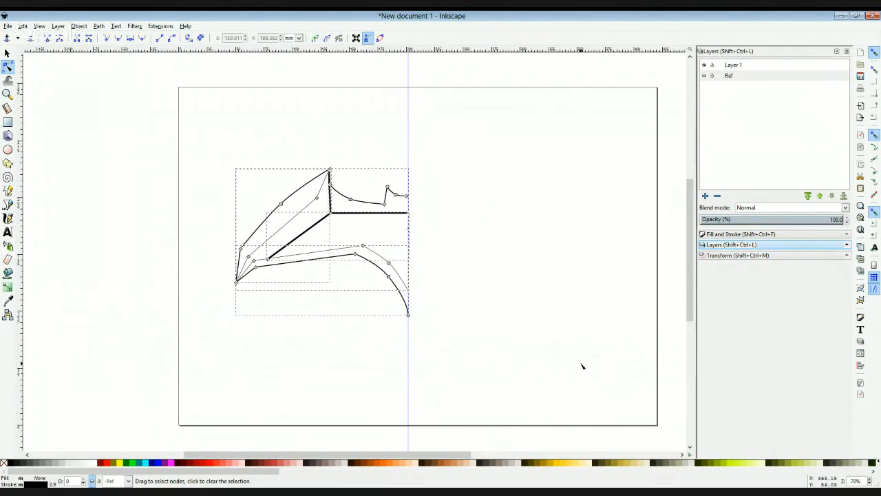
left_click(741, 259)
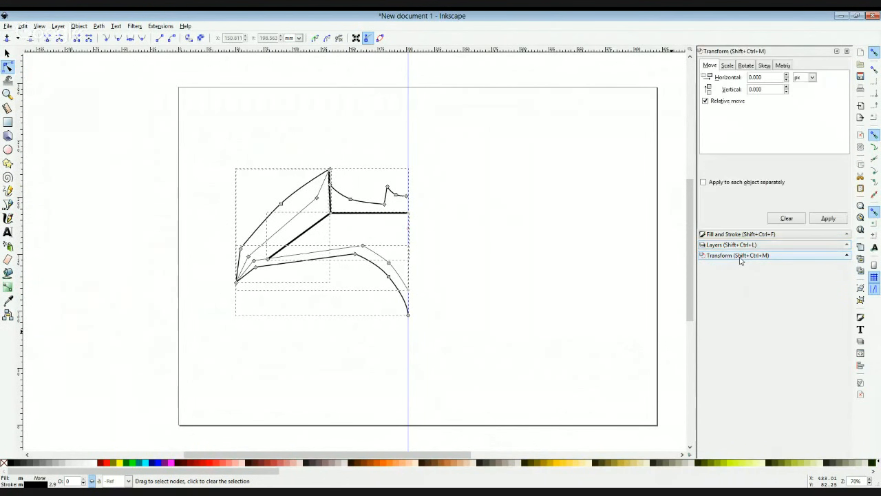
left_click(727, 65)
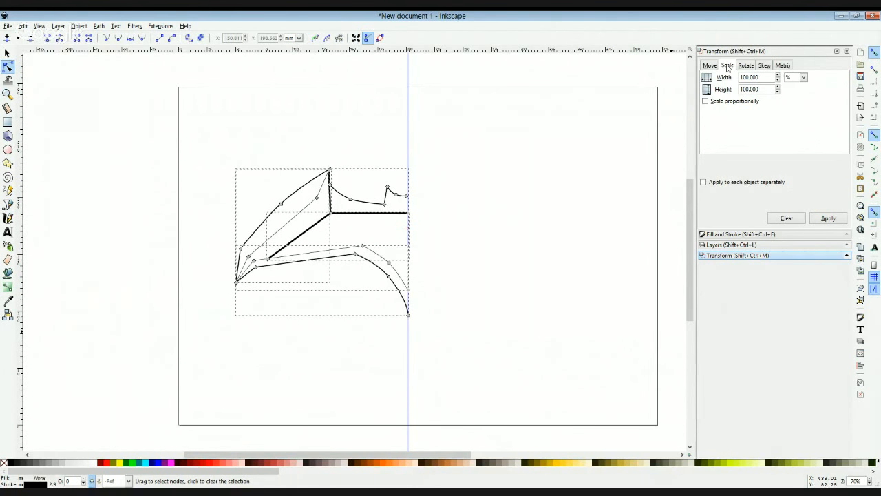
left_click(747, 66)
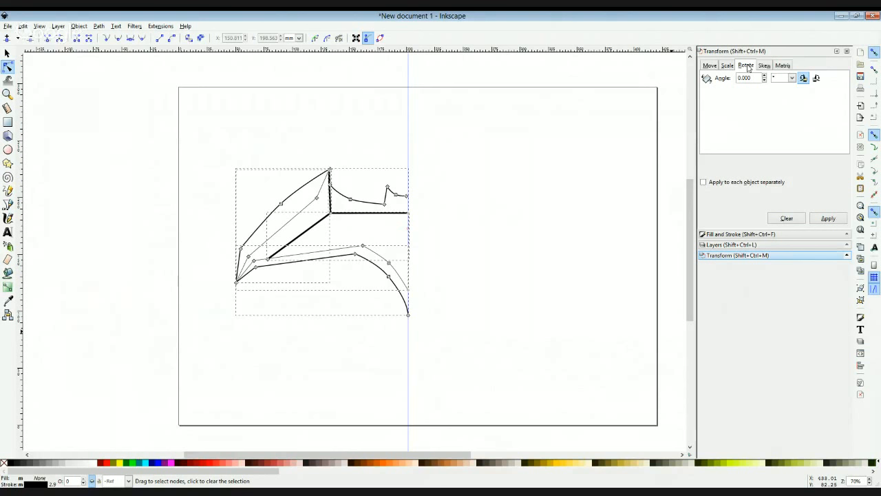
left_click(769, 66)
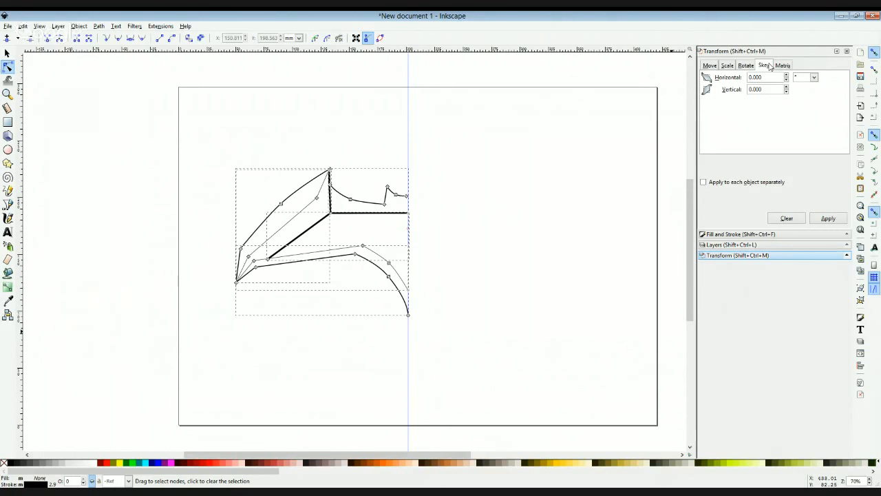
left_click(783, 65)
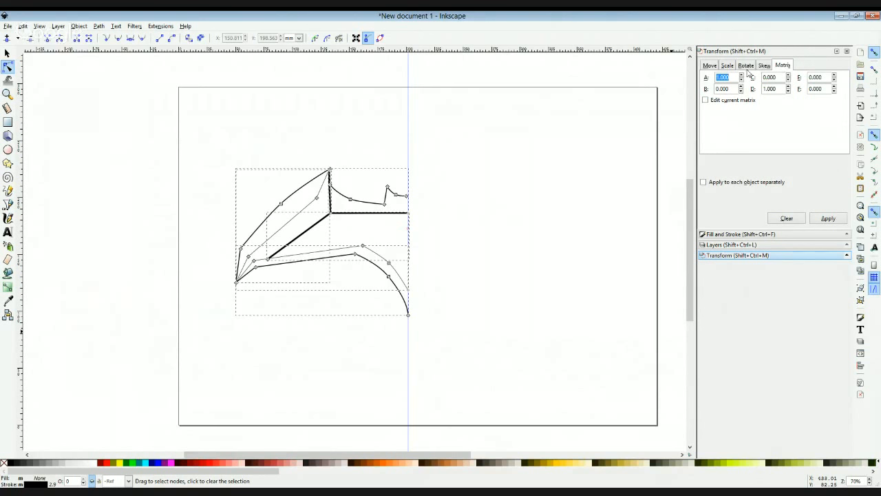
Step: Try flipping the selected traced paths horizontally in place, and undo the flip
left_click(79, 27)
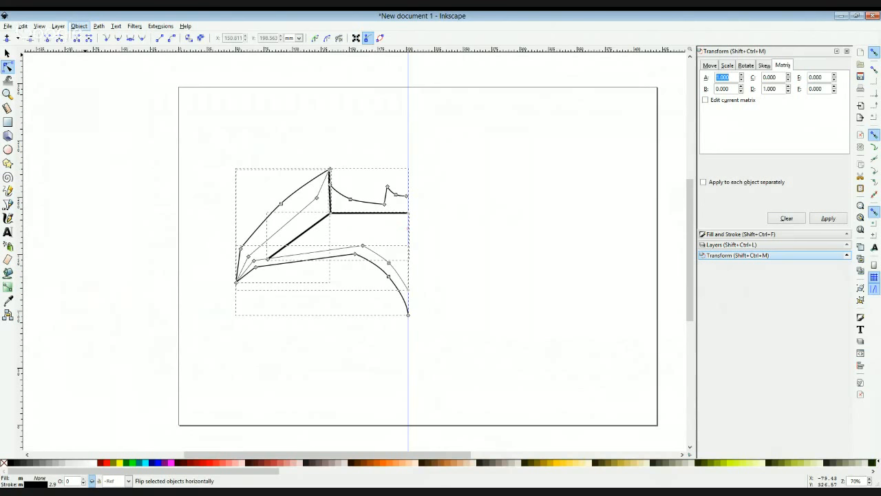
left_click(112, 203)
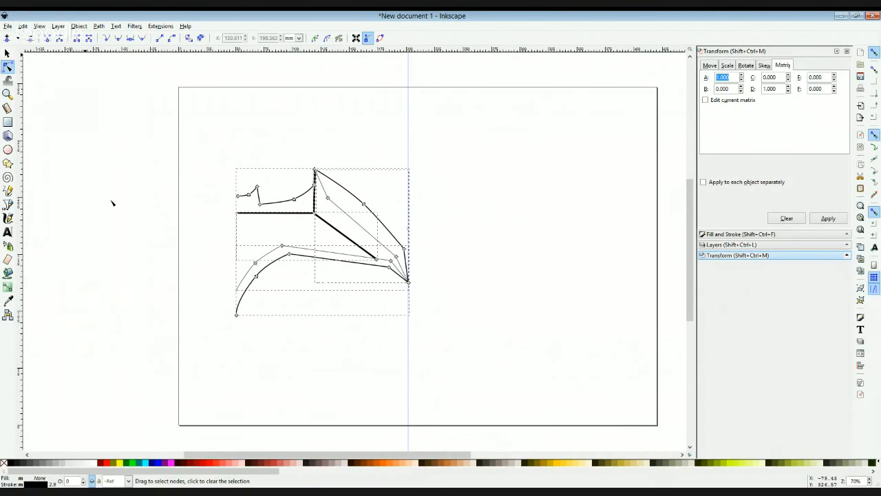
left_click(182, 172)
key("ctrl+z")
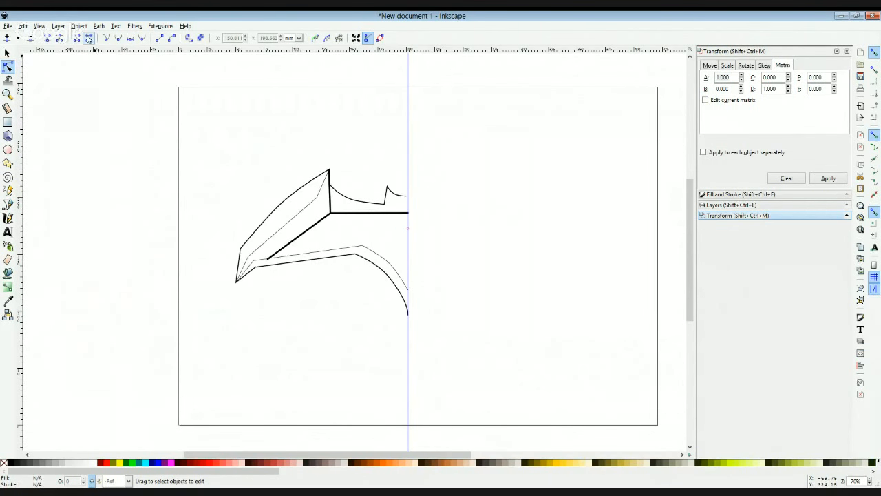
Step: Copy the five traced paths of the left half, paste them on the right side of the guide, and flip the copy horizontally
mouse_move(159, 125)
left_mouse_down()
mouse_move(421, 276)
mouse_move(541, 363)
left_mouse_up()
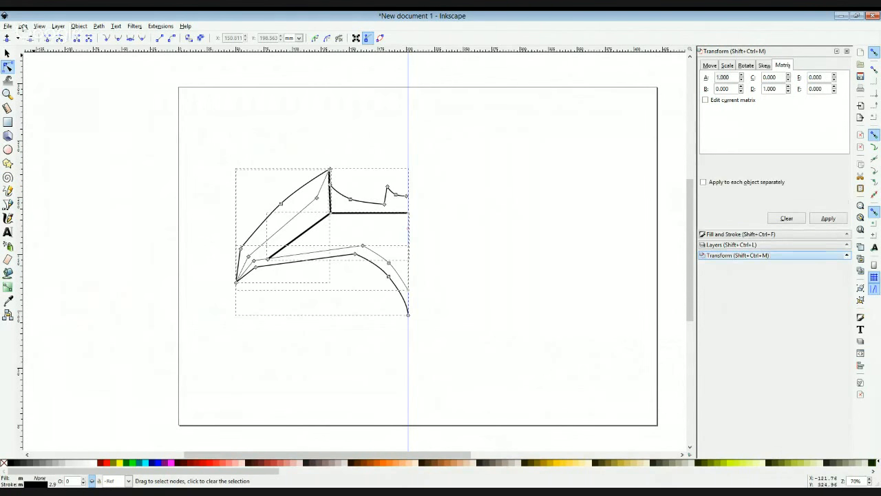
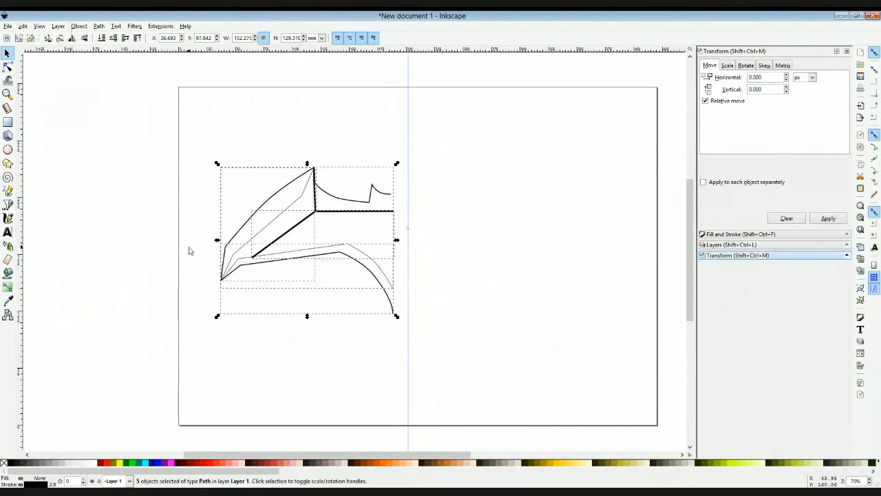
left_click_drag(181, 133, 564, 401)
left_click(20, 29)
left_click(38, 82)
left_click(490, 233)
key("ctrl+v")
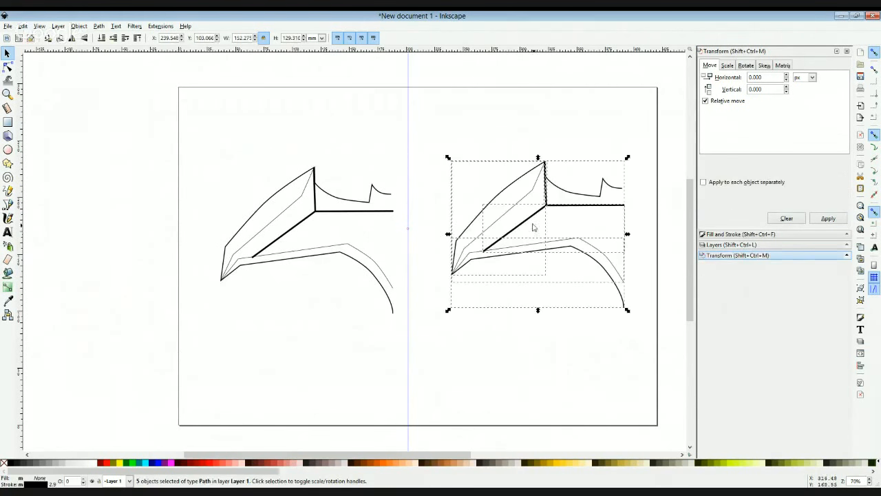
left_click(72, 38)
left_click(536, 361)
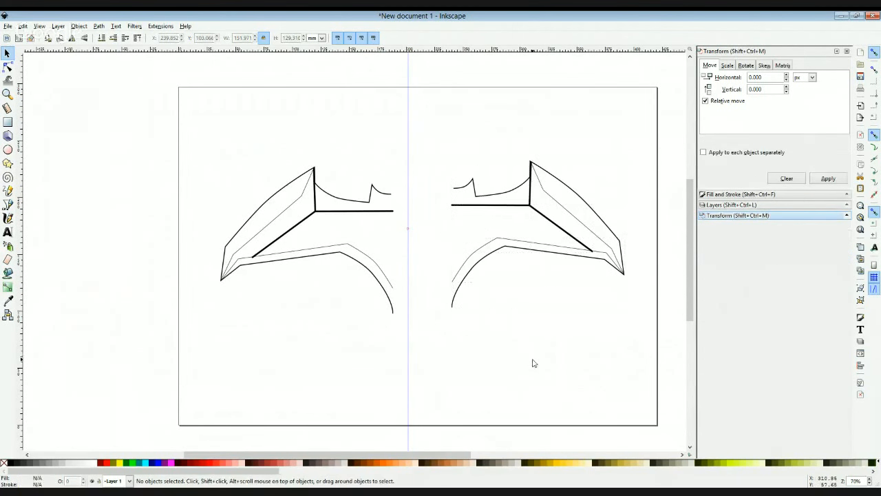
Step: Group the five paths of the left batarang half into one object
left_click_drag(428, 140, 662, 383)
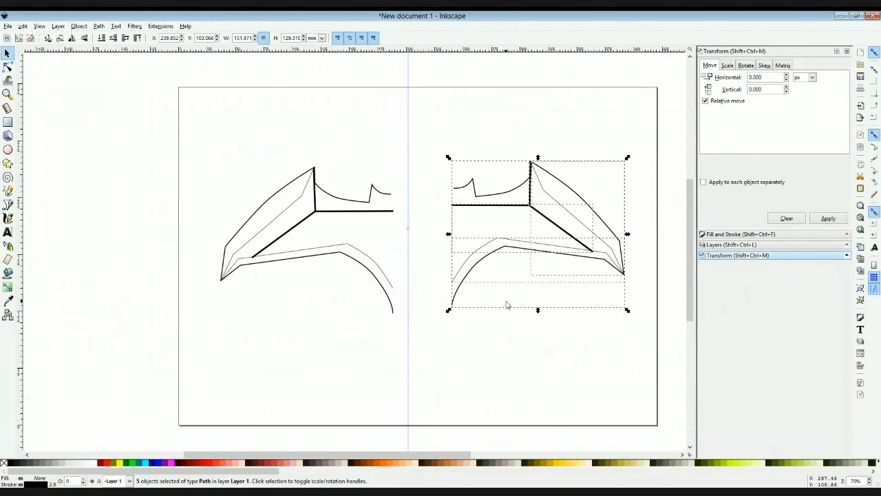
mouse_move(529, 241)
left_mouse_down()
mouse_move(517, 249)
mouse_move(523, 234)
left_mouse_up()
mouse_move(423, 137)
left_mouse_down()
mouse_move(622, 378)
mouse_move(653, 388)
left_mouse_up()
left_click(261, 149)
mouse_move(211, 128)
left_mouse_down()
mouse_move(218, 167)
mouse_move(427, 382)
left_mouse_up()
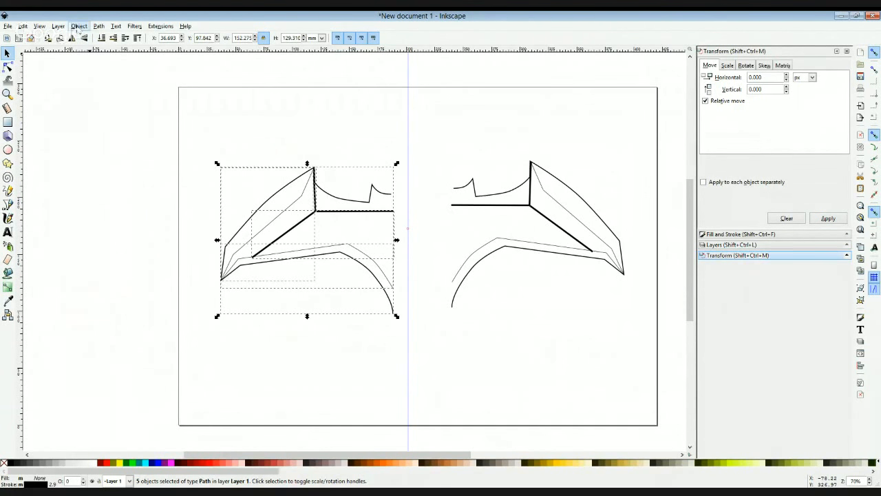
left_click(78, 26)
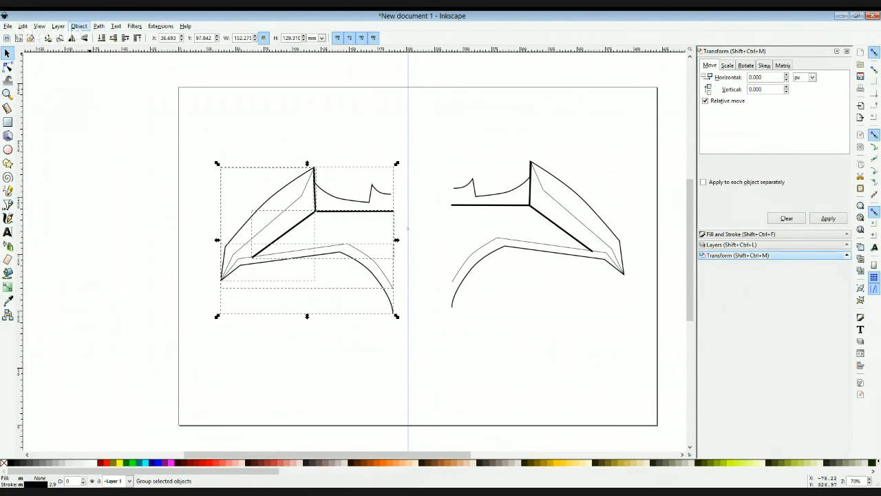
left_click(102, 76)
left_click(172, 161)
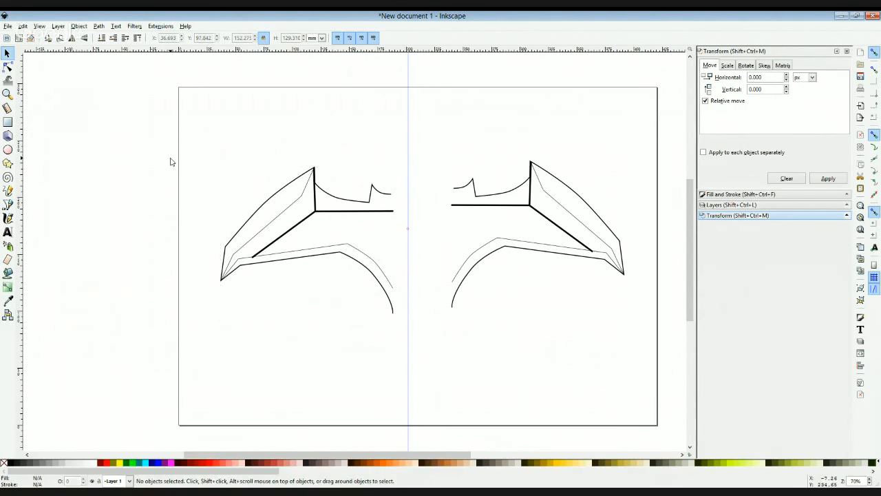
Step: Select the left half as one group and shift it slightly away from the vertical guide
left_click(320, 221)
left_click(297, 355)
left_click_drag(156, 112, 417, 405)
left_click(321, 344)
left_click(294, 236)
mouse_move(292, 233)
left_mouse_down()
mouse_move(265, 278)
mouse_move(298, 244)
mouse_move(295, 230)
left_mouse_up()
left_click_drag(308, 271, 303, 275)
Step: Group the five paths of the mirrored right half into one object
left_click(407, 301)
left_click_drag(422, 119, 639, 375)
key("ctrl+g")
left_click(605, 414)
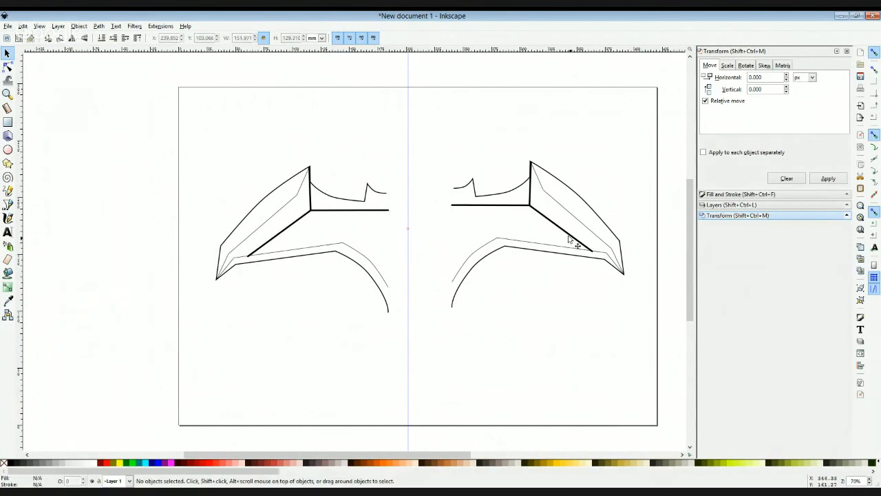
left_click(569, 239)
left_click(502, 314)
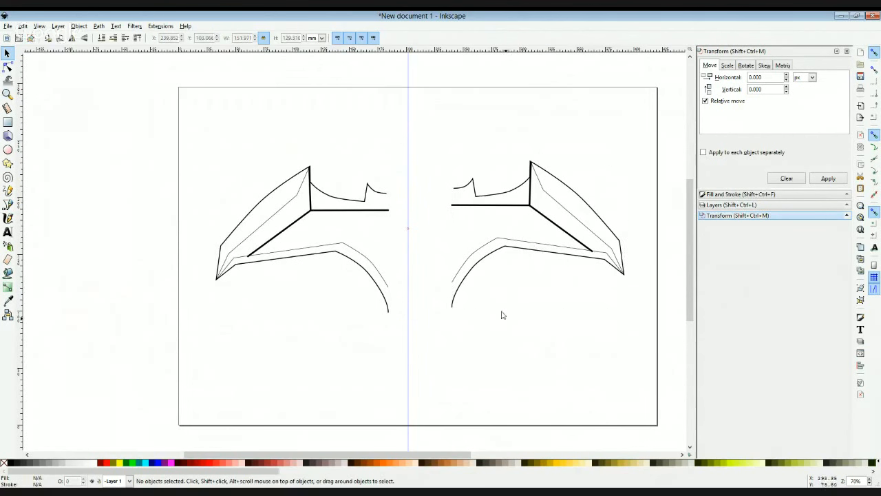
left_click(79, 27)
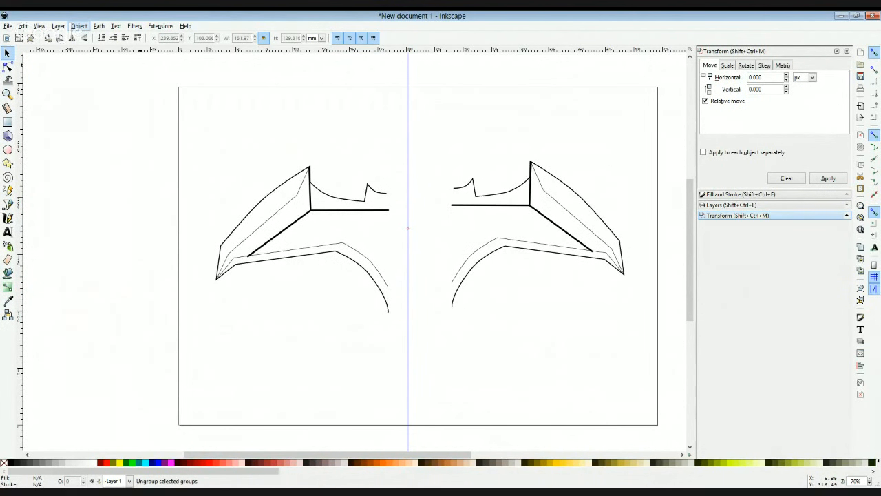
Step: Move the mirrored group against the left half so they meet at the centre, at about X 184.2 mm, Y 99.0 mm
left_click_drag(434, 129, 639, 363)
left_click_drag(554, 260, 482, 260)
left_click(369, 365)
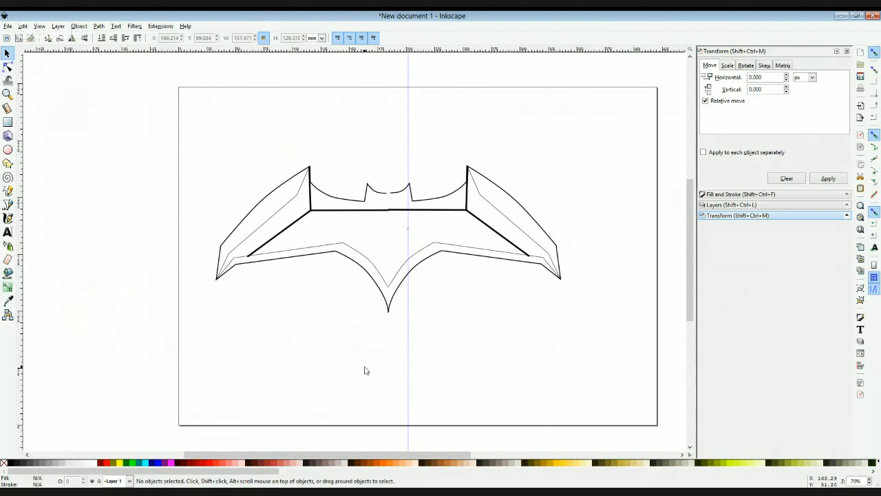
Step: Fine-tune the mirrored group's position so the bottom tips and horizontal groove lines meet, at about X 184.6 mm, Y 98.7 mm
key("plus")
key("plus")
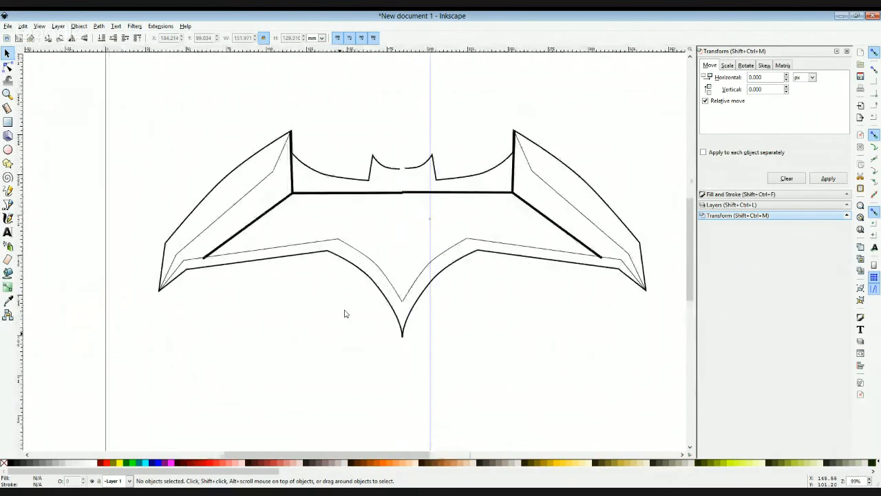
scroll(406, 241, "down", 1)
scroll(406, 241, "down", 1)
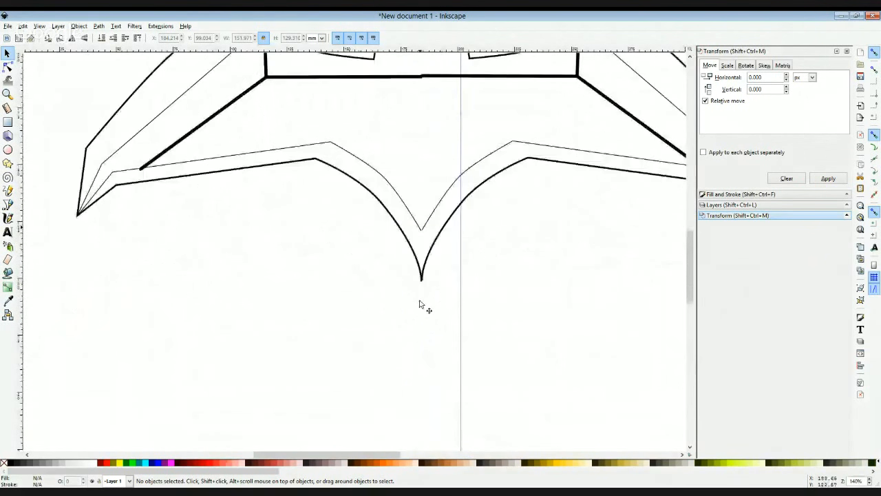
left_click(435, 260)
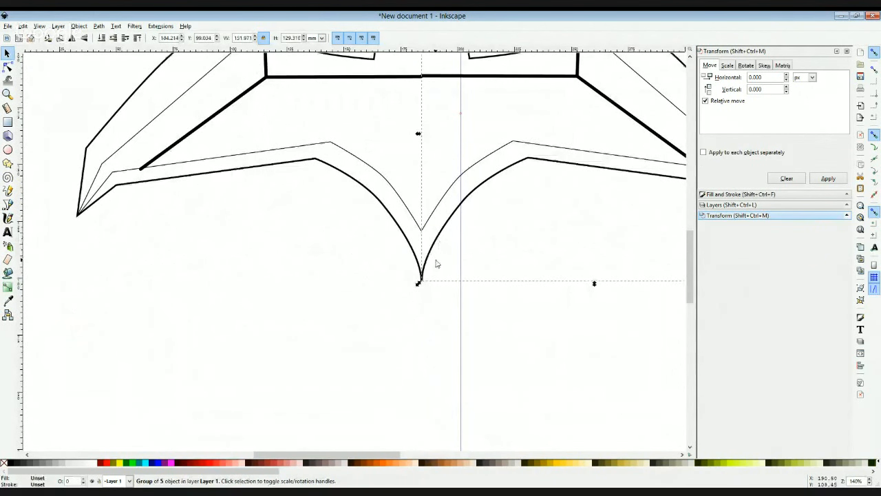
left_click(454, 320)
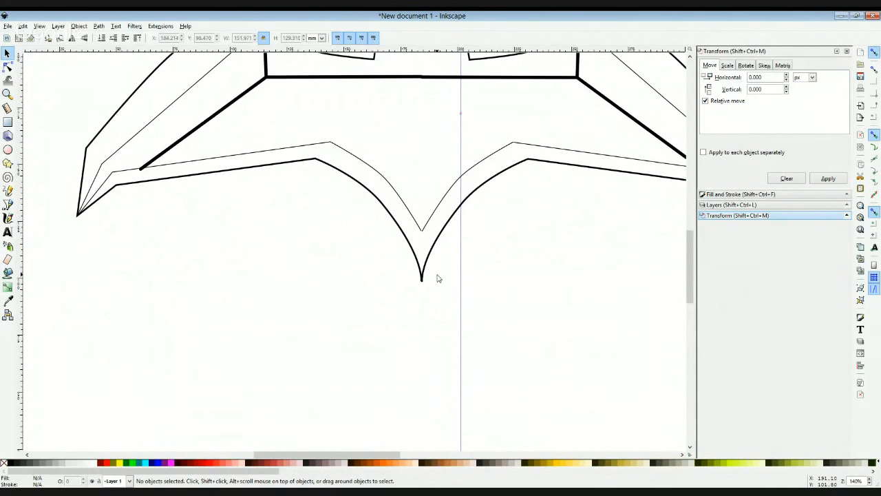
scroll(441, 287, "up", 1)
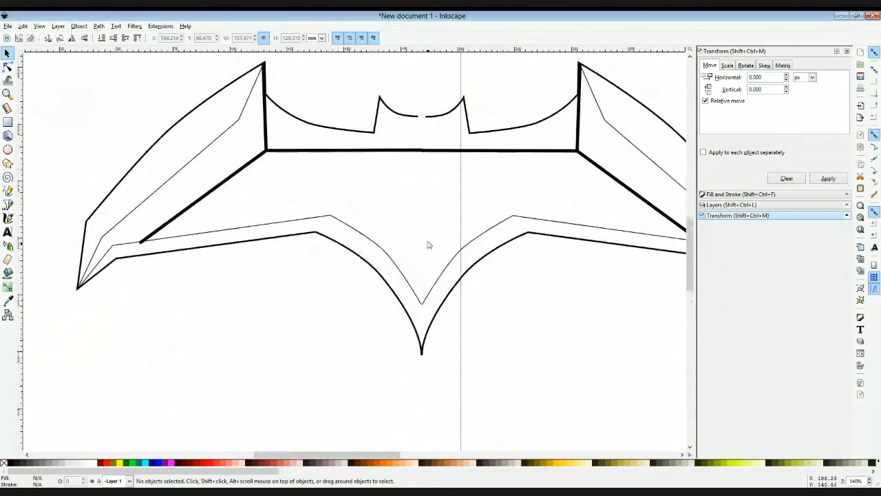
left_click_drag(433, 154, 436, 152)
left_click(582, 338)
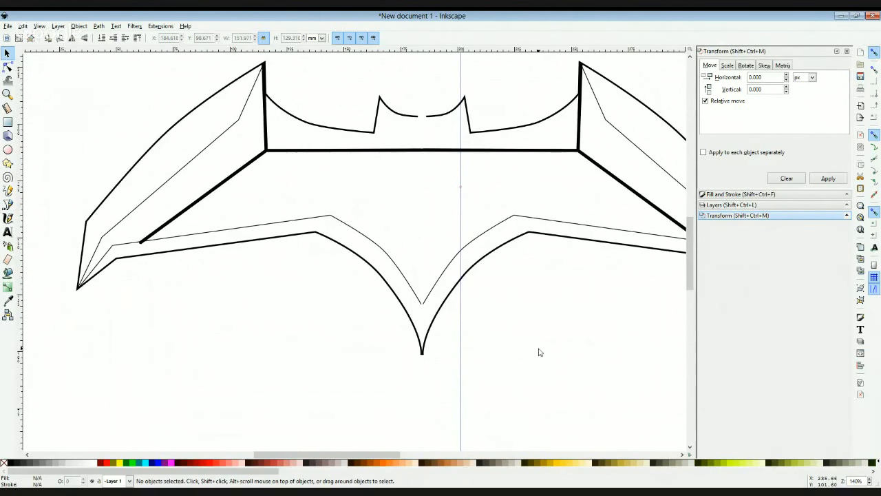
Step: Examine the batarang image alone by showing Ref and hiding Layer 1, restore the tracing-only display, and select the mirrored group
left_click(750, 205)
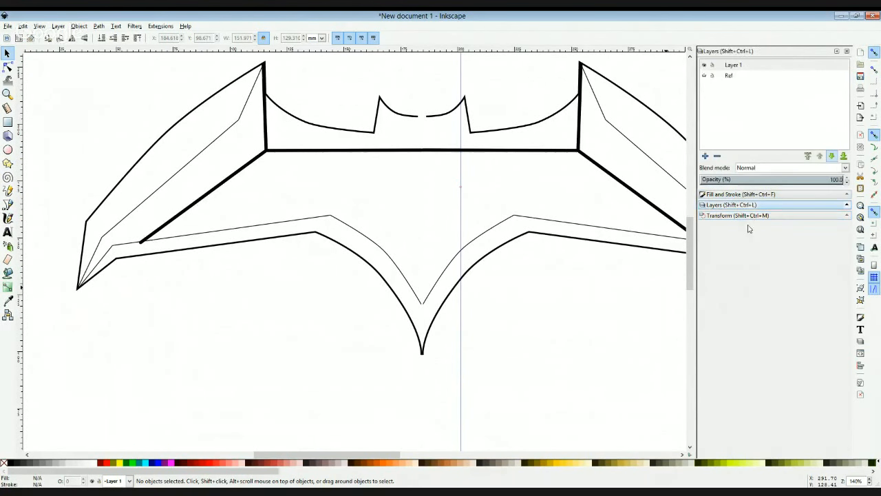
left_click(704, 76)
left_click(705, 65)
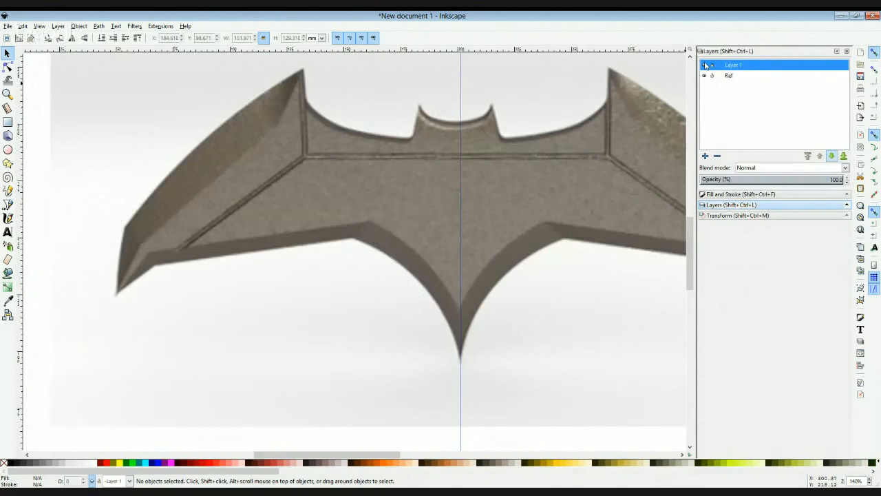
left_click(610, 288)
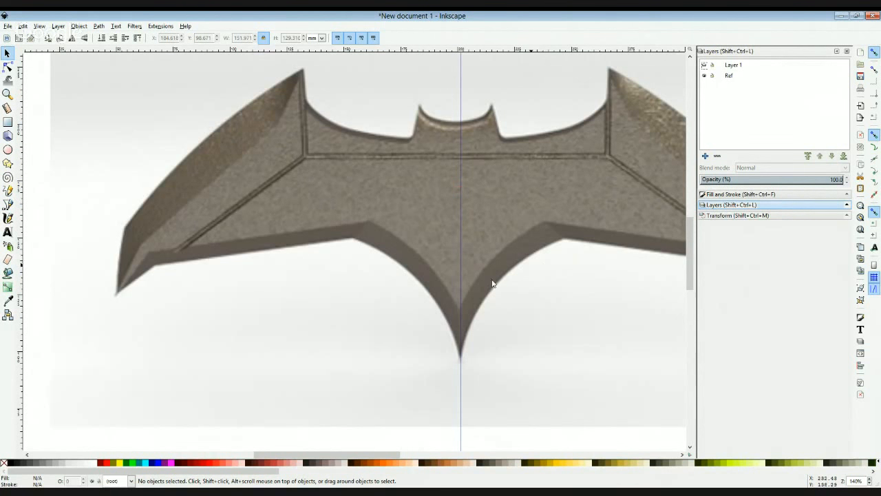
left_click(537, 312)
key("3")
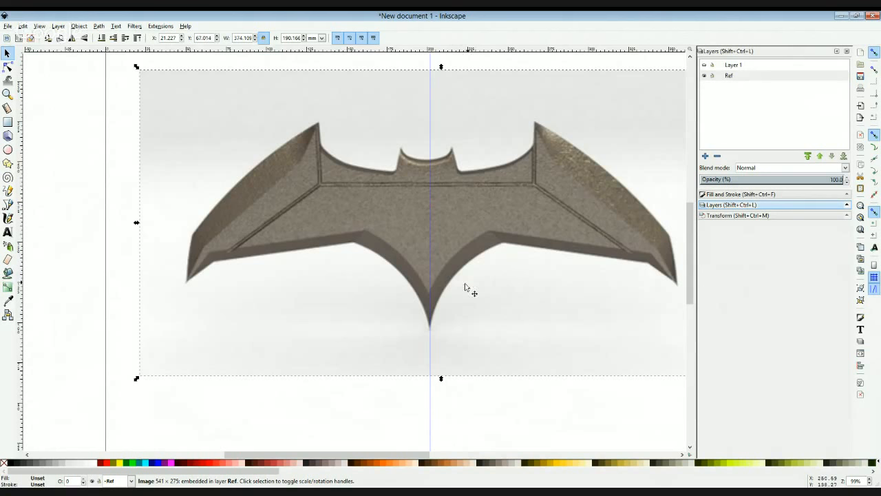
left_click(704, 76)
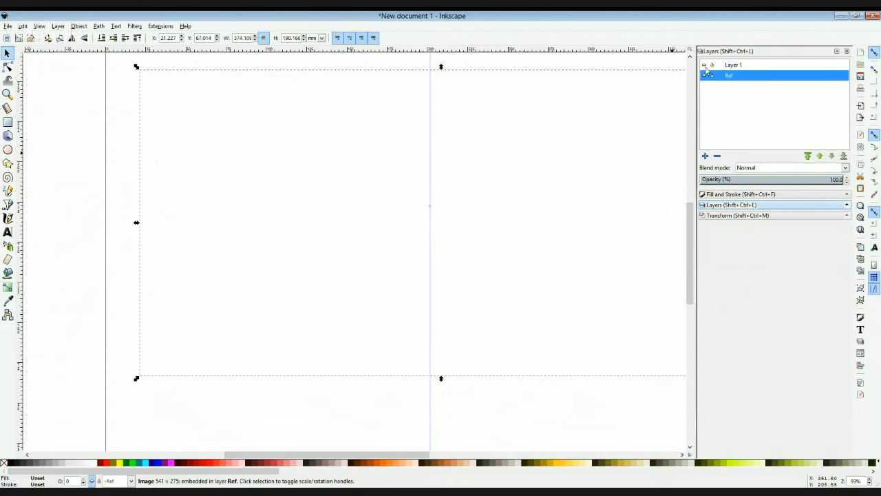
left_click(703, 64)
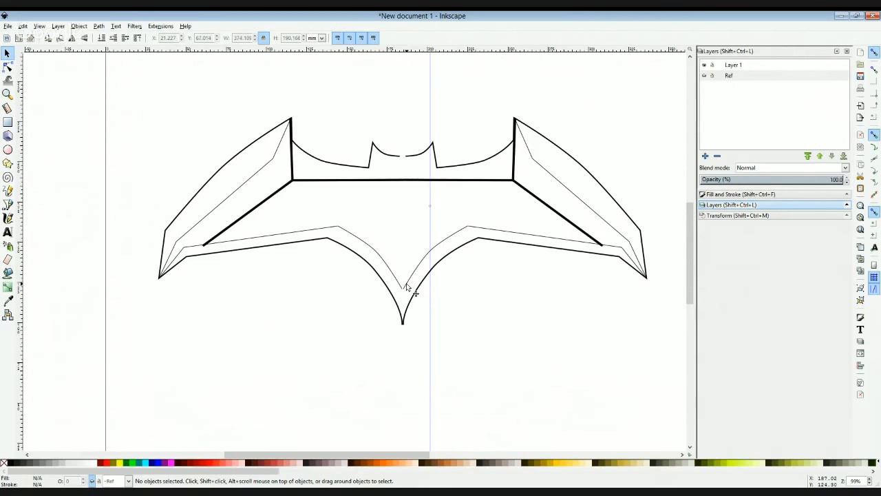
left_click(406, 284)
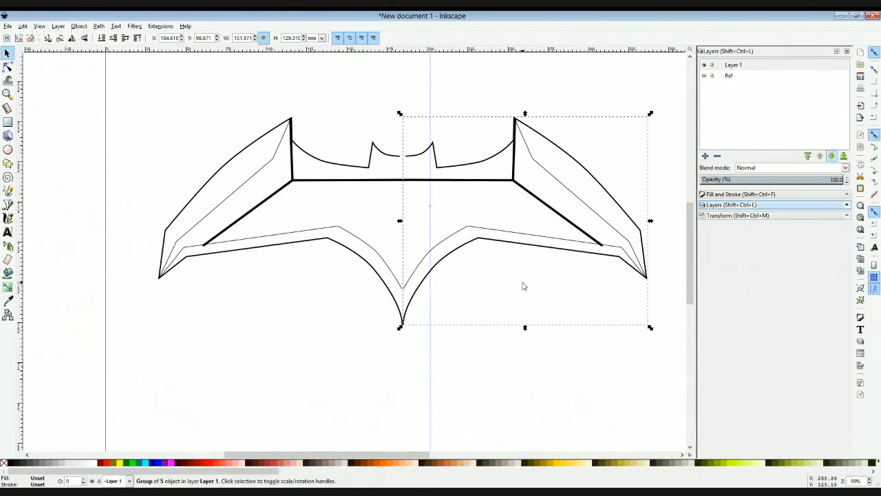
Step: Rotate the mirrored right-half group 1 degree counterclockwise
left_click(741, 215)
left_click(746, 65)
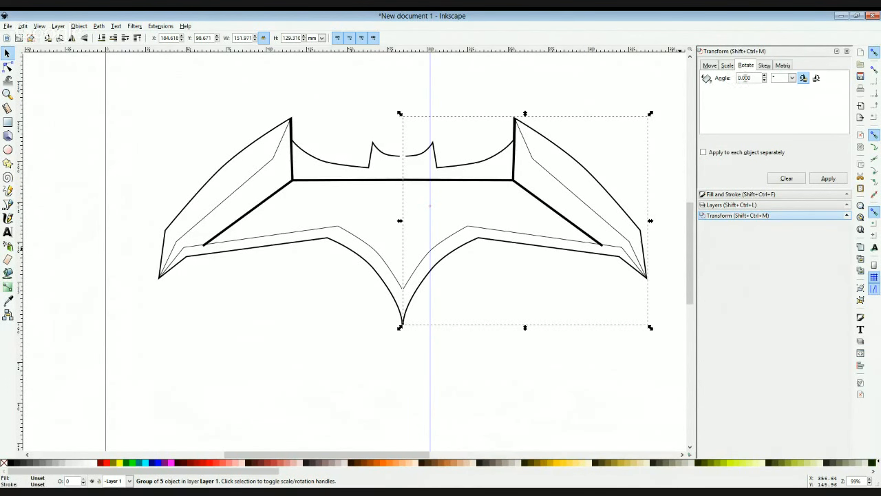
left_click_drag(726, 82, 727, 83)
left_click(803, 78)
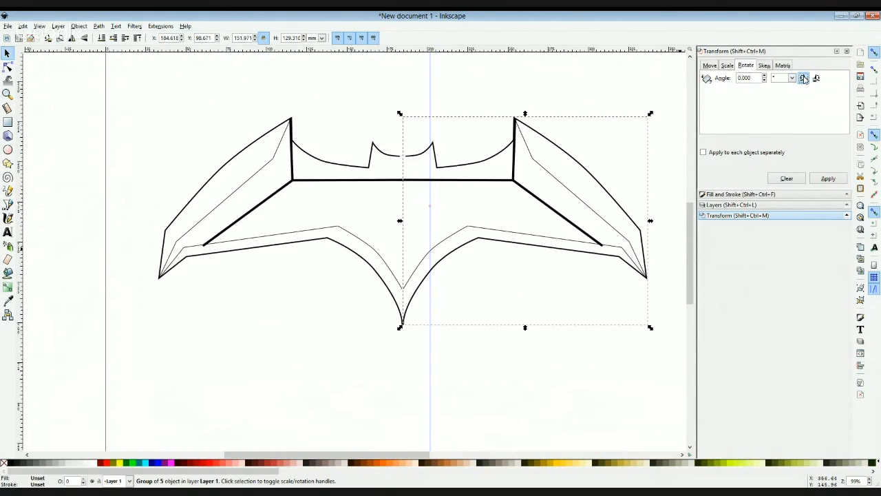
left_click(830, 179)
left_click(747, 78)
left_click_drag(758, 78, 735, 80)
type("1")
left_click(829, 178)
left_click(535, 368)
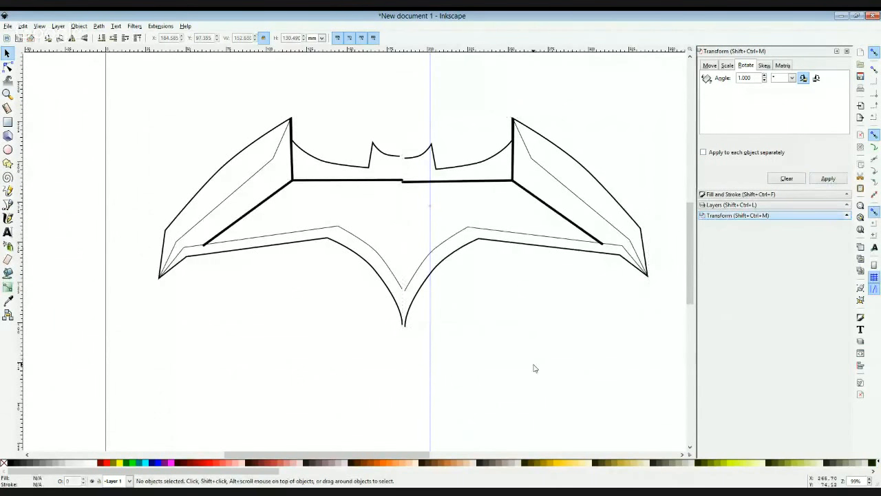
Step: Rotate the left-half group 1 degree clockwise to match the tilt of the mirrored half
left_click(377, 153)
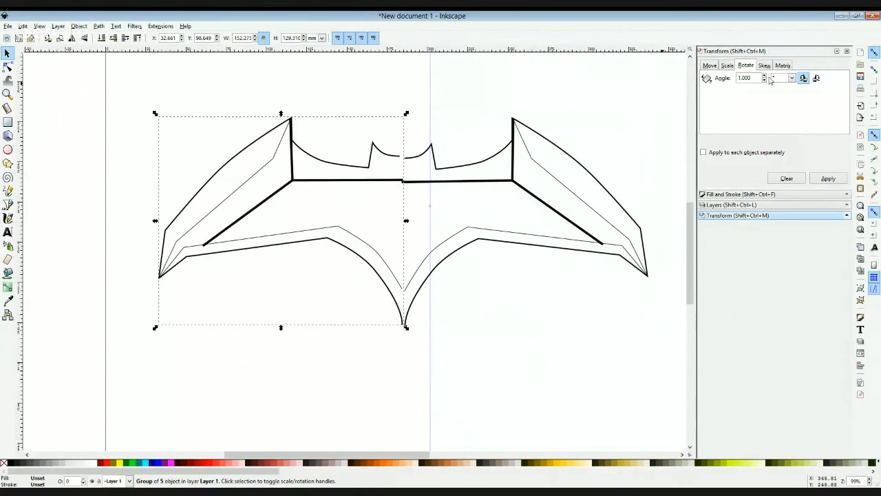
left_click(816, 77)
left_click(830, 179)
left_click(546, 408)
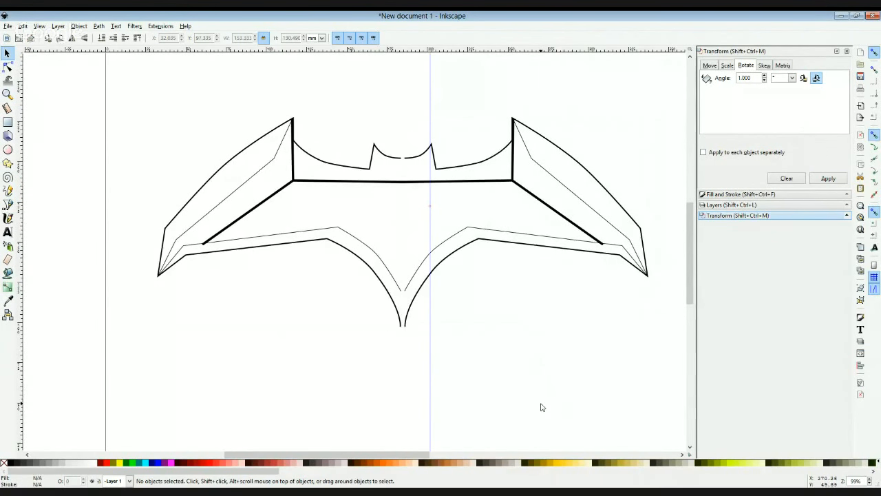
Step: Nudge the left-half group right until it meets the mirrored half at the centre, at about X 34.9 mm
left_click(333, 246)
key("Right")
key("Right")
key("Right")
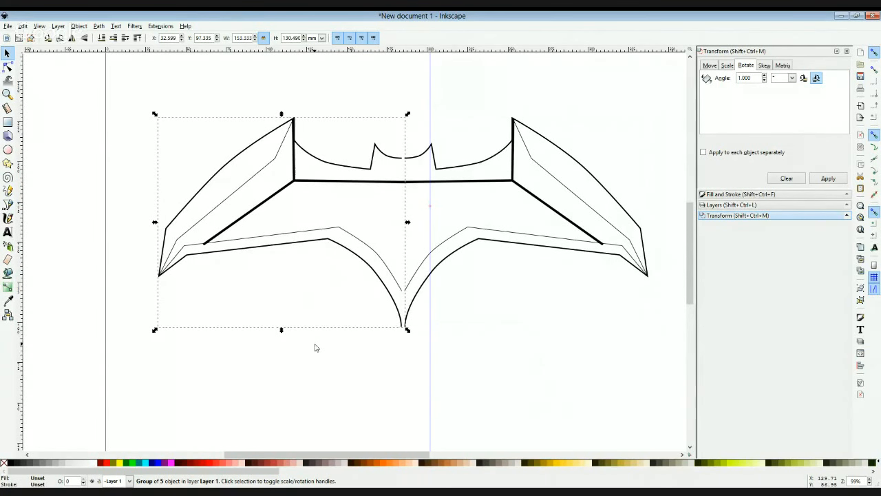
key("Right")
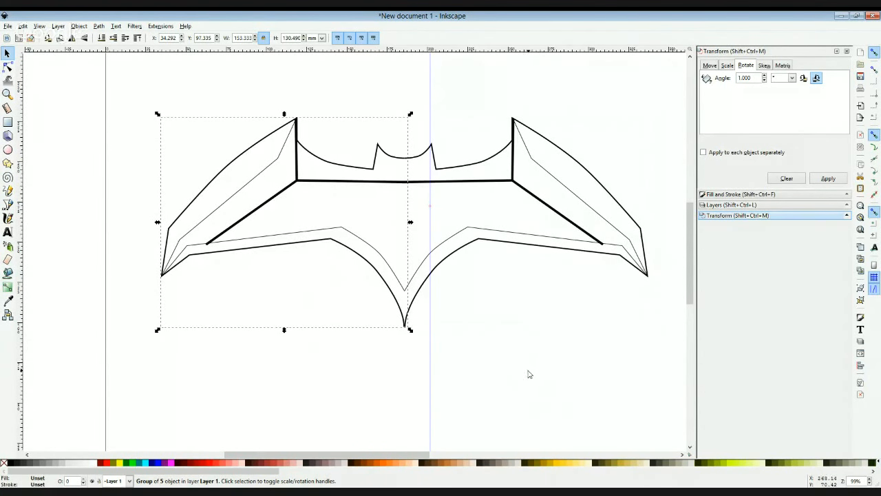
key("Right")
key("Escape")
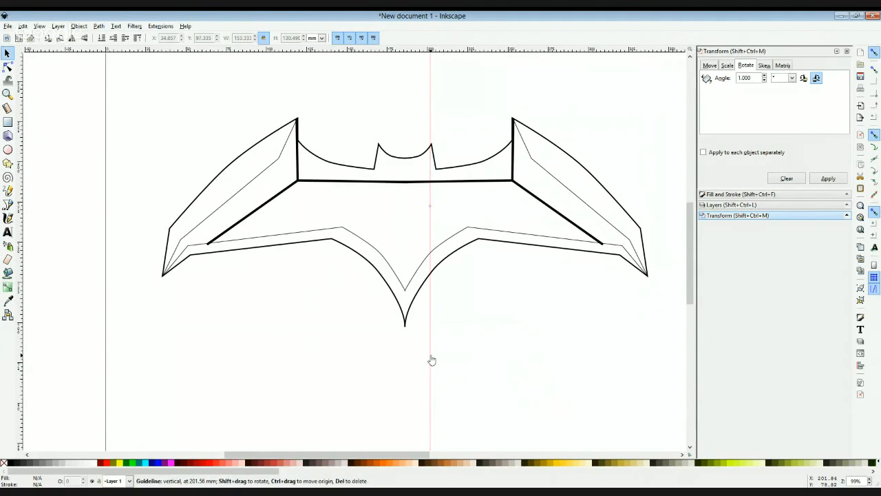
Step: Remove the vertical guide and move both halves together nearer the page centre, to about X 53.1 mm, Y 85.9 mm
left_click_drag(431, 360, 12, 358)
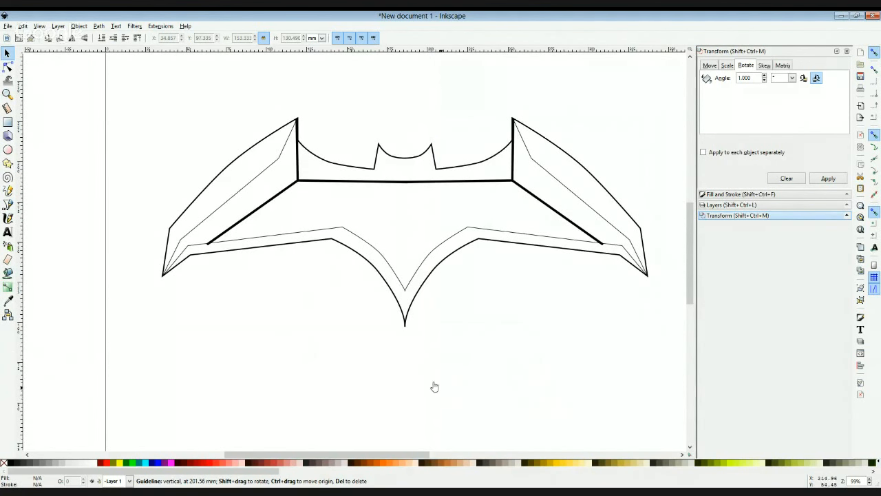
key("ctrl+plus")
key("minus")
key("minus")
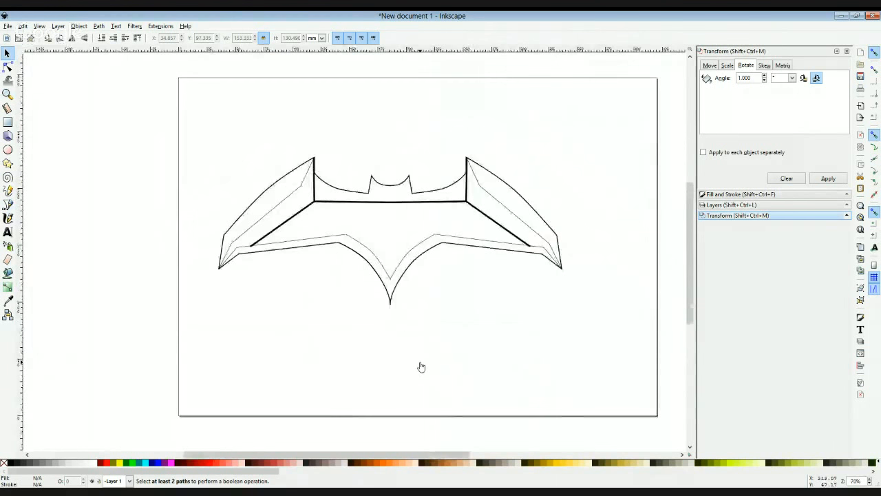
left_click_drag(233, 160, 617, 317)
key("Escape")
left_click_drag(245, 156, 558, 338)
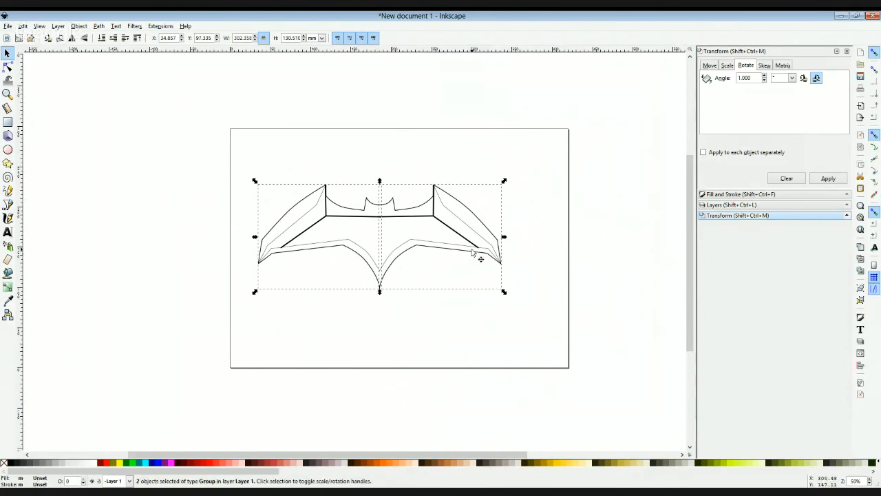
left_click_drag(476, 255, 490, 264)
left_click(477, 340)
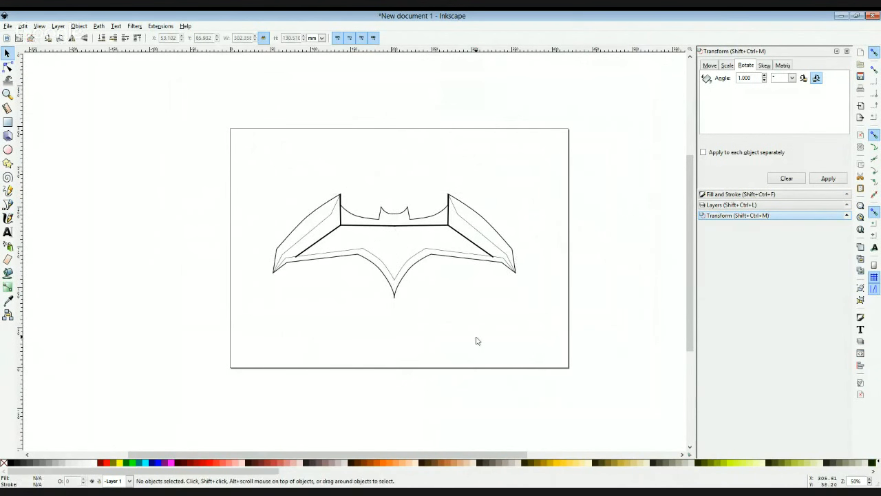
Step: Select the right-half group of the batarang
scroll(477, 340, "up", 3)
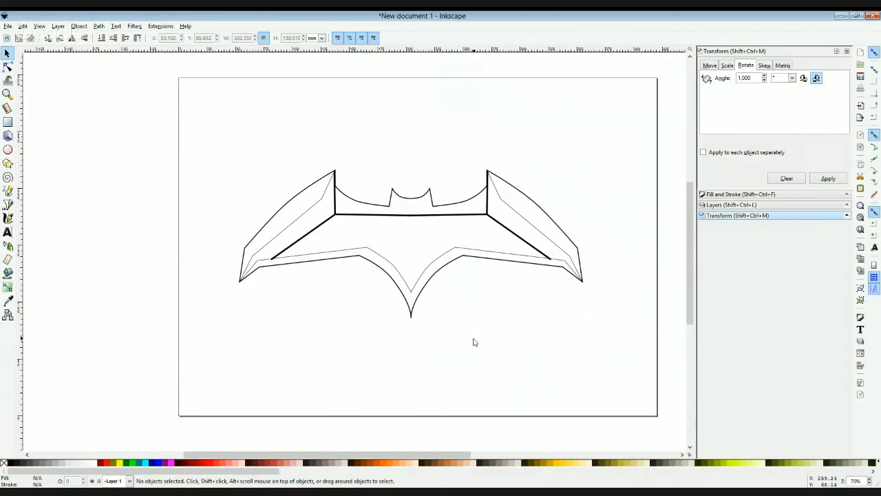
scroll(482, 343, "down", 1)
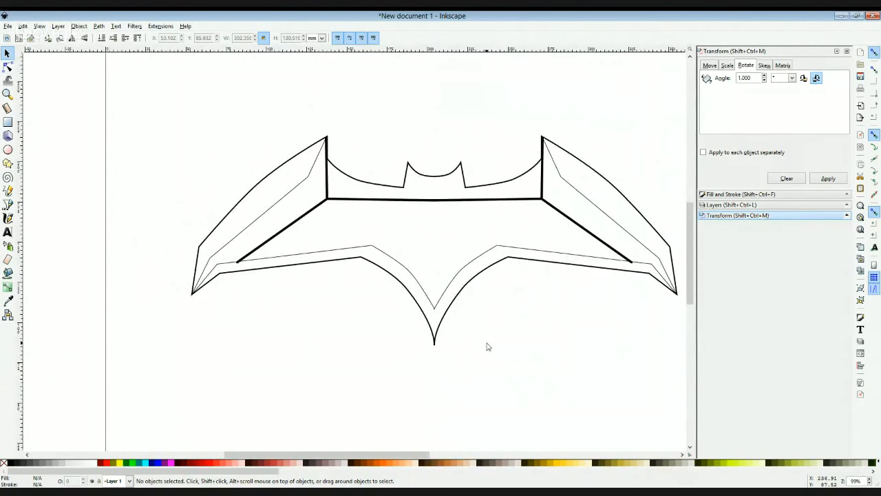
key("space")
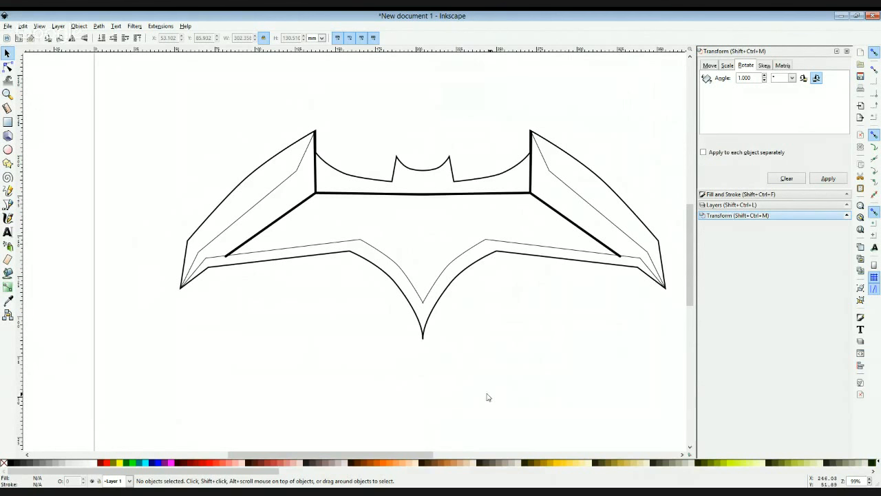
left_click(448, 293)
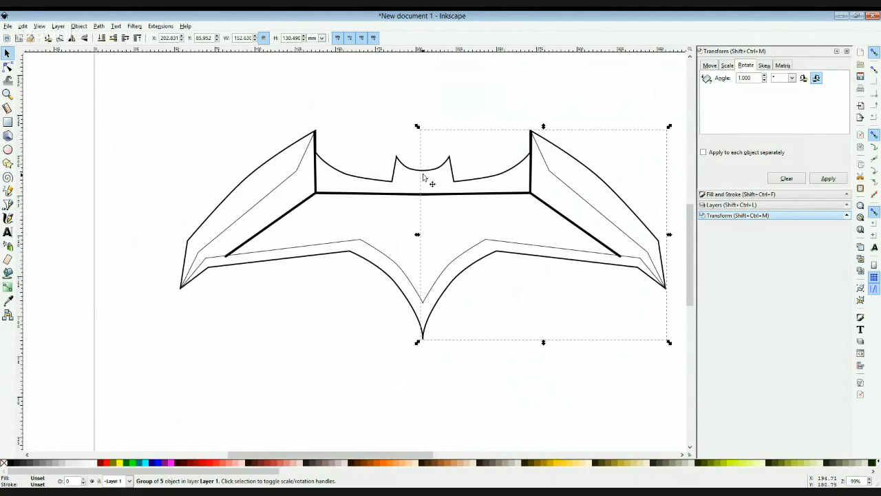